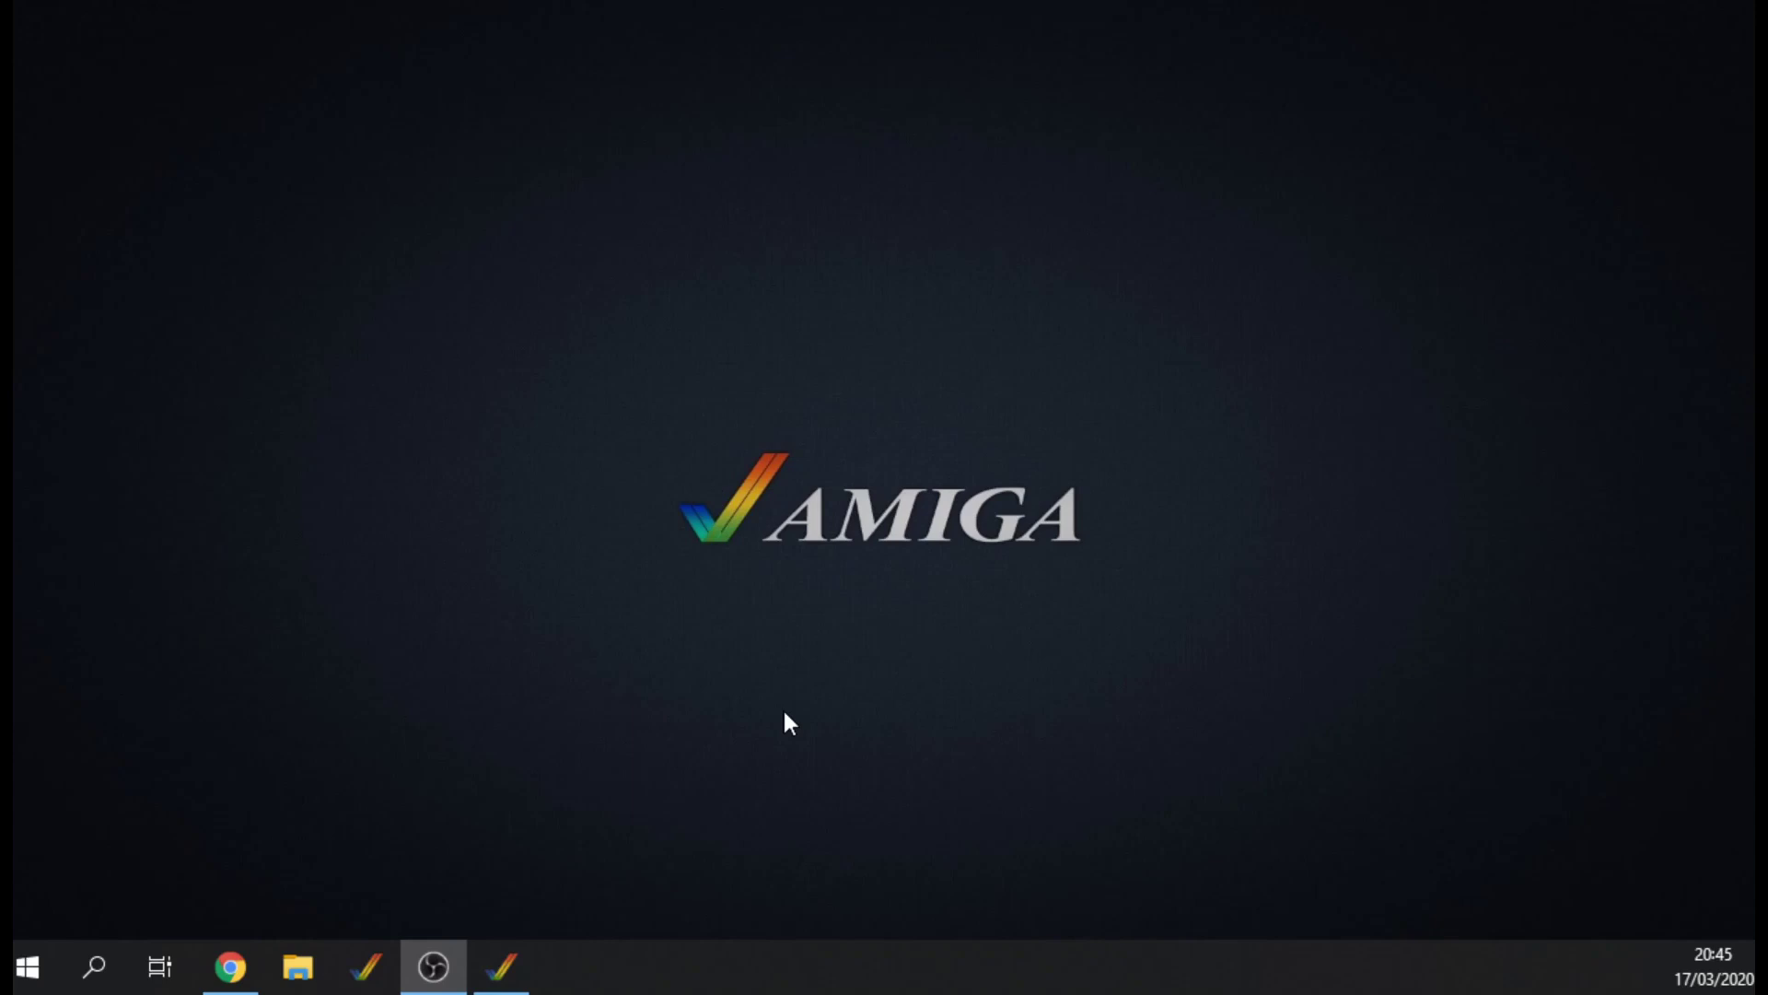
- Download TinyLauncher.lha from the Aminet page in the browser and extract it directly into the Downloads folder
click(230, 966)
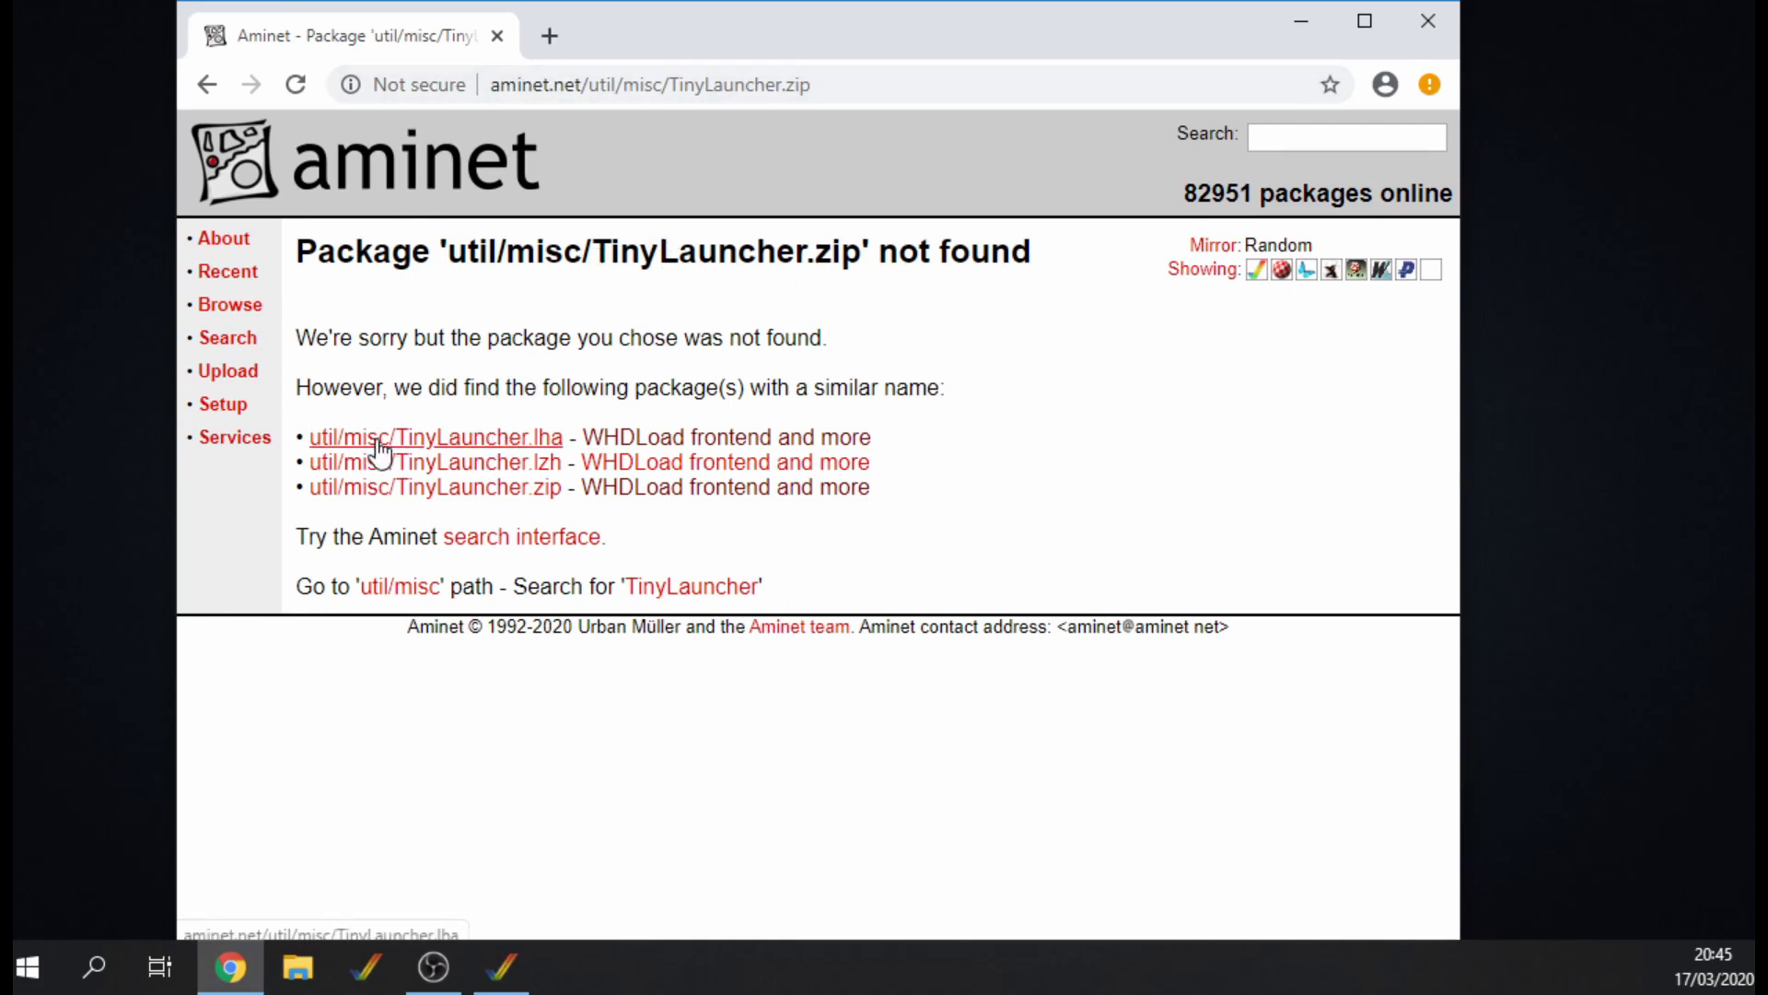
click(506, 440)
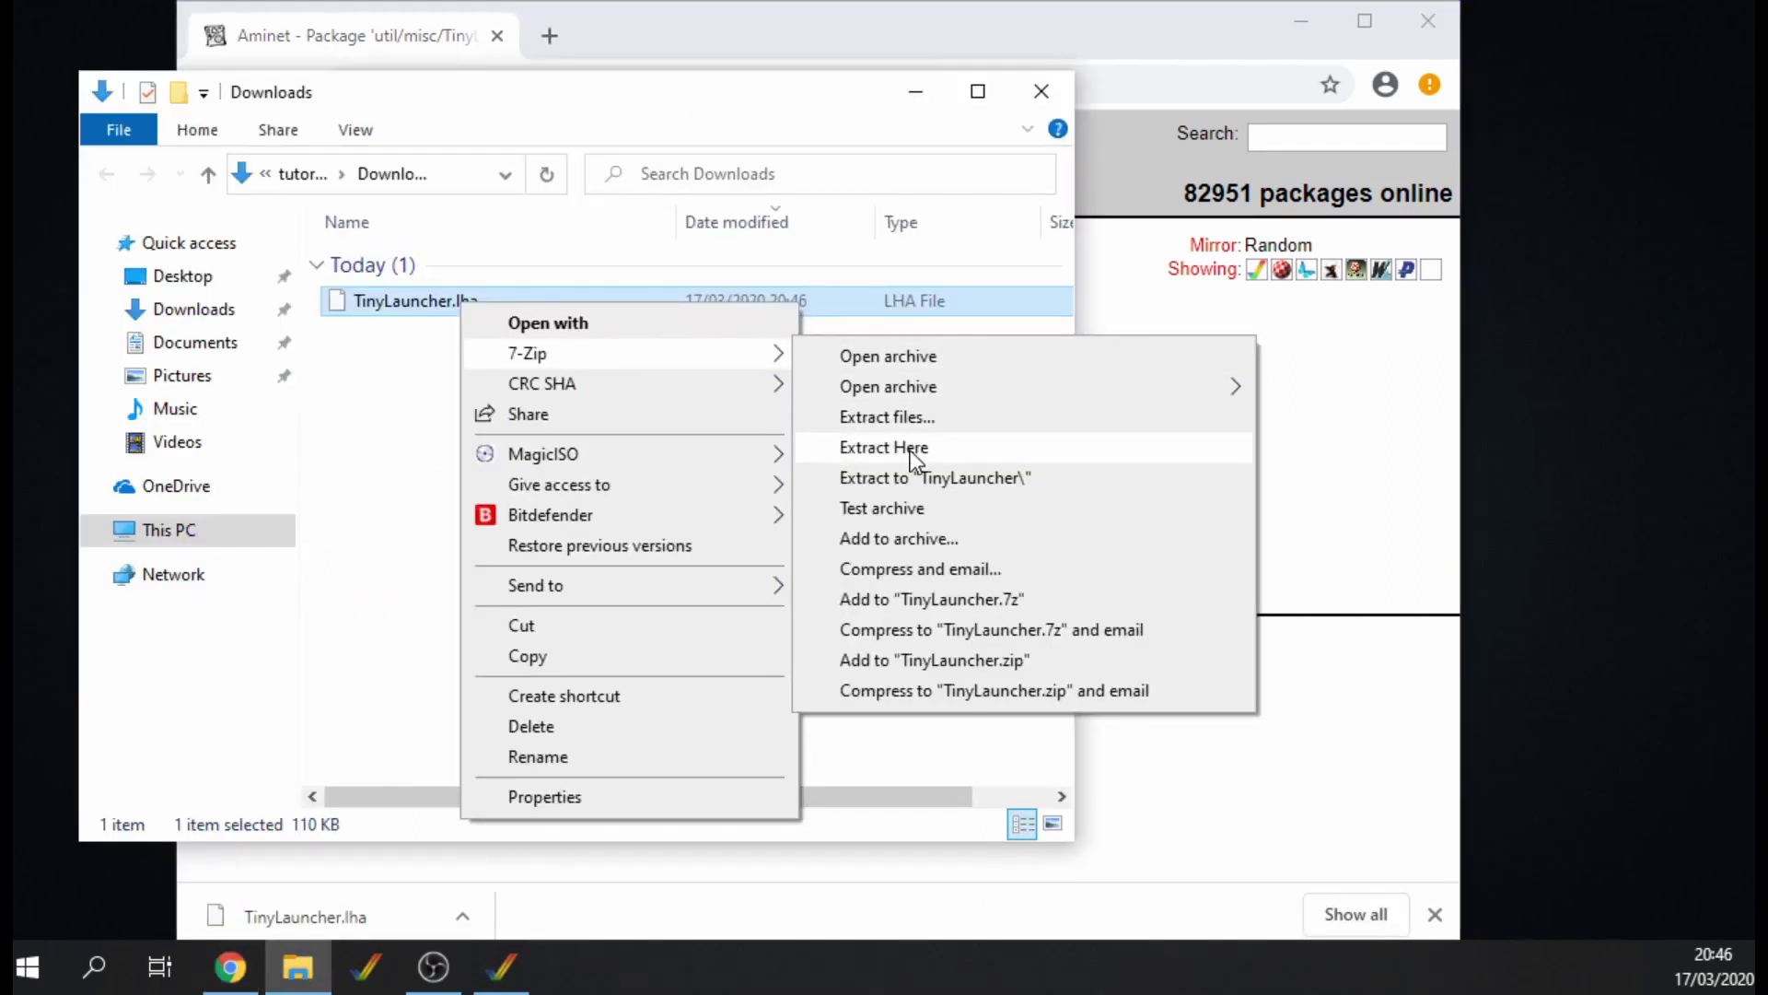
click(911, 449)
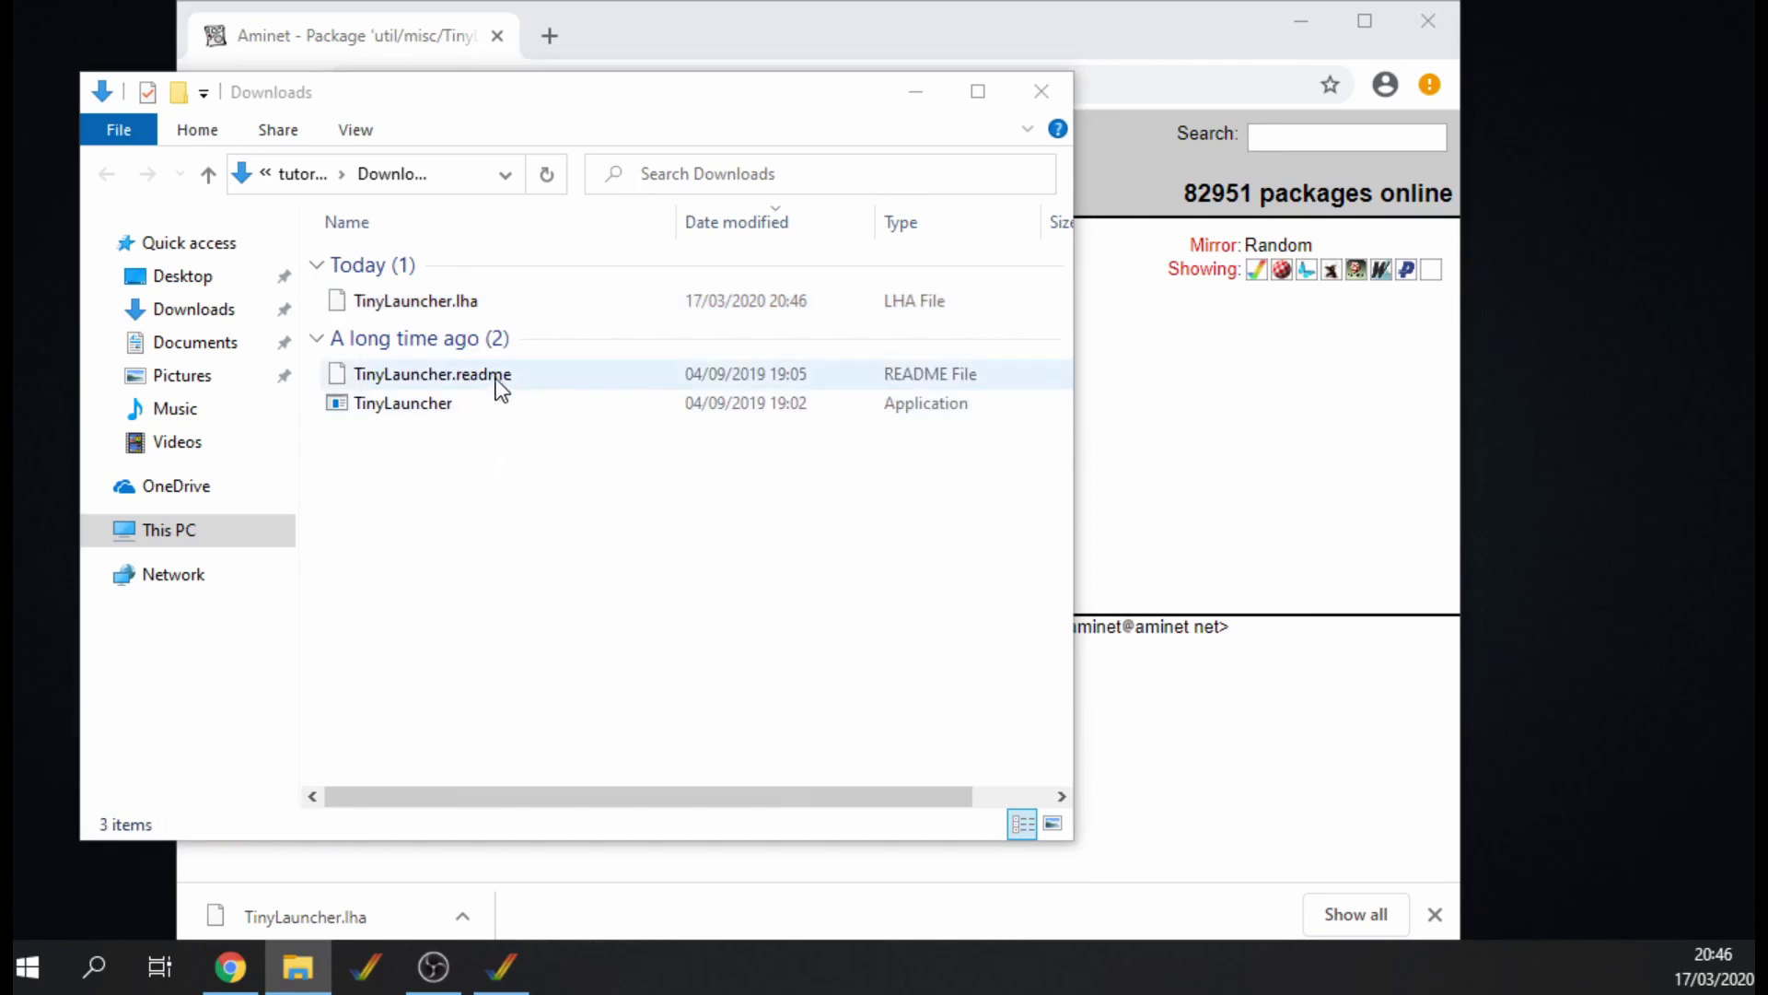
- Select the extracted TinyLauncher and TinyLauncher.readme files, and check the contents of WinUAE's PC folder
click(495, 376)
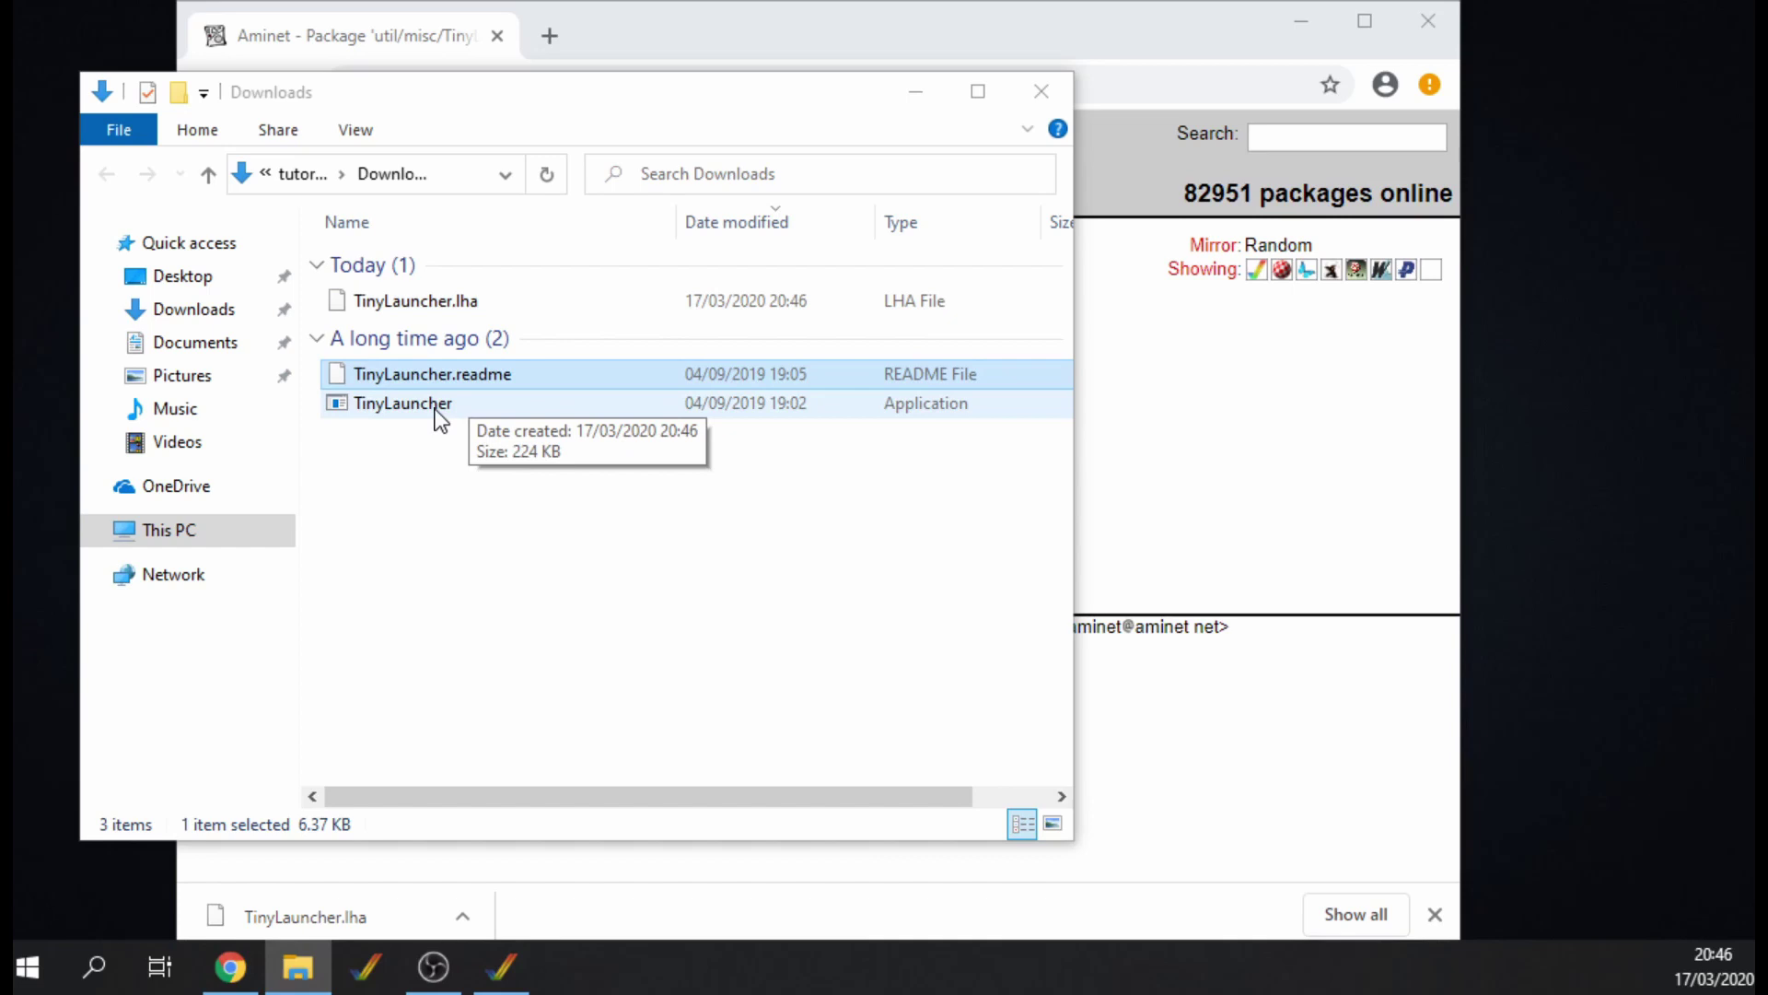
ctrl+click(437, 406)
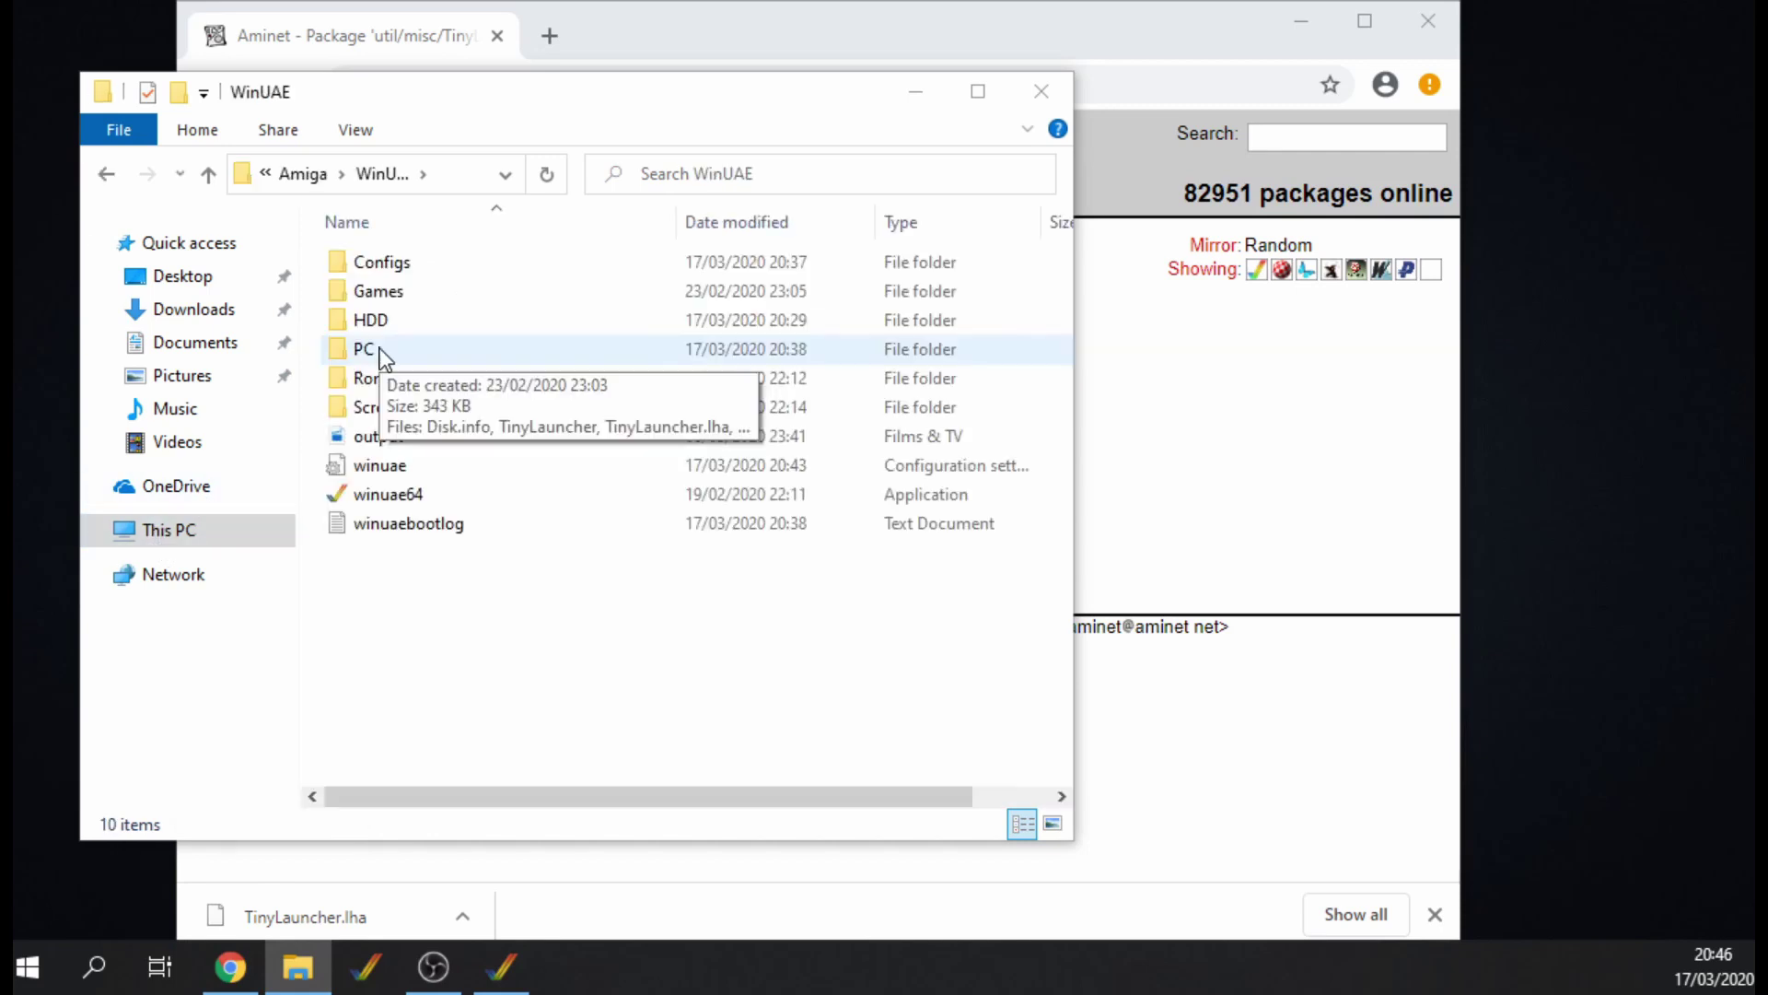
double_click(375, 348)
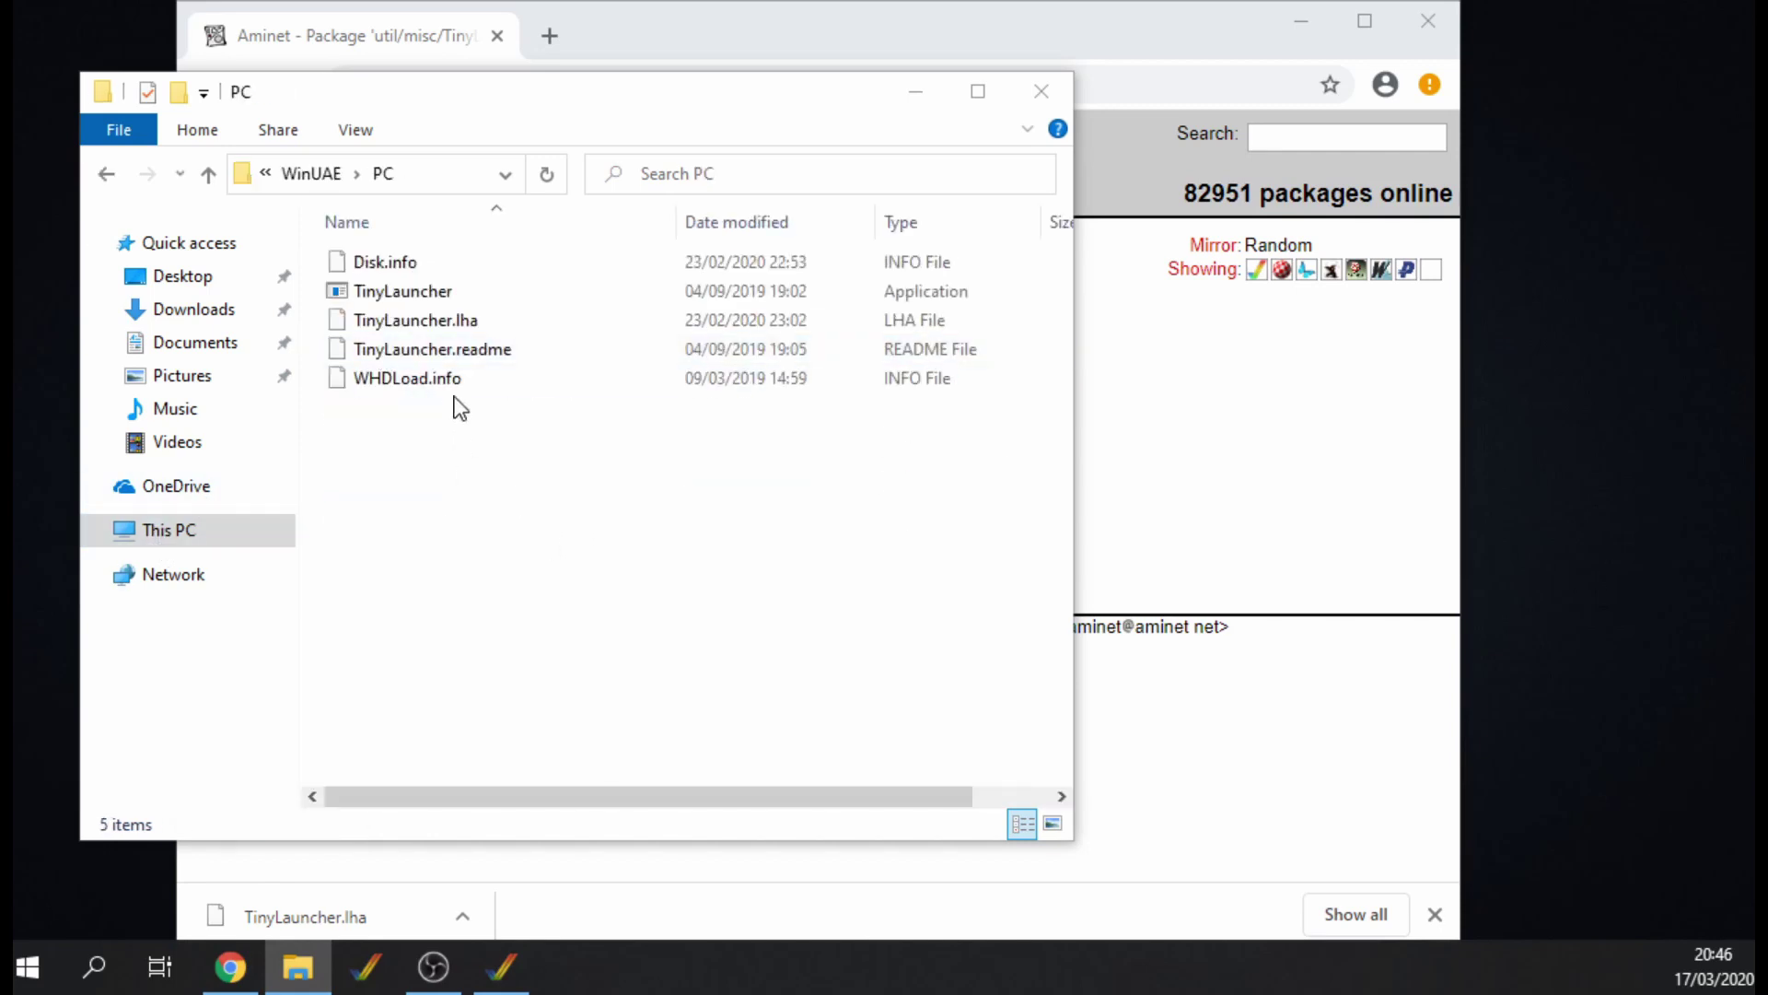
click(1041, 91)
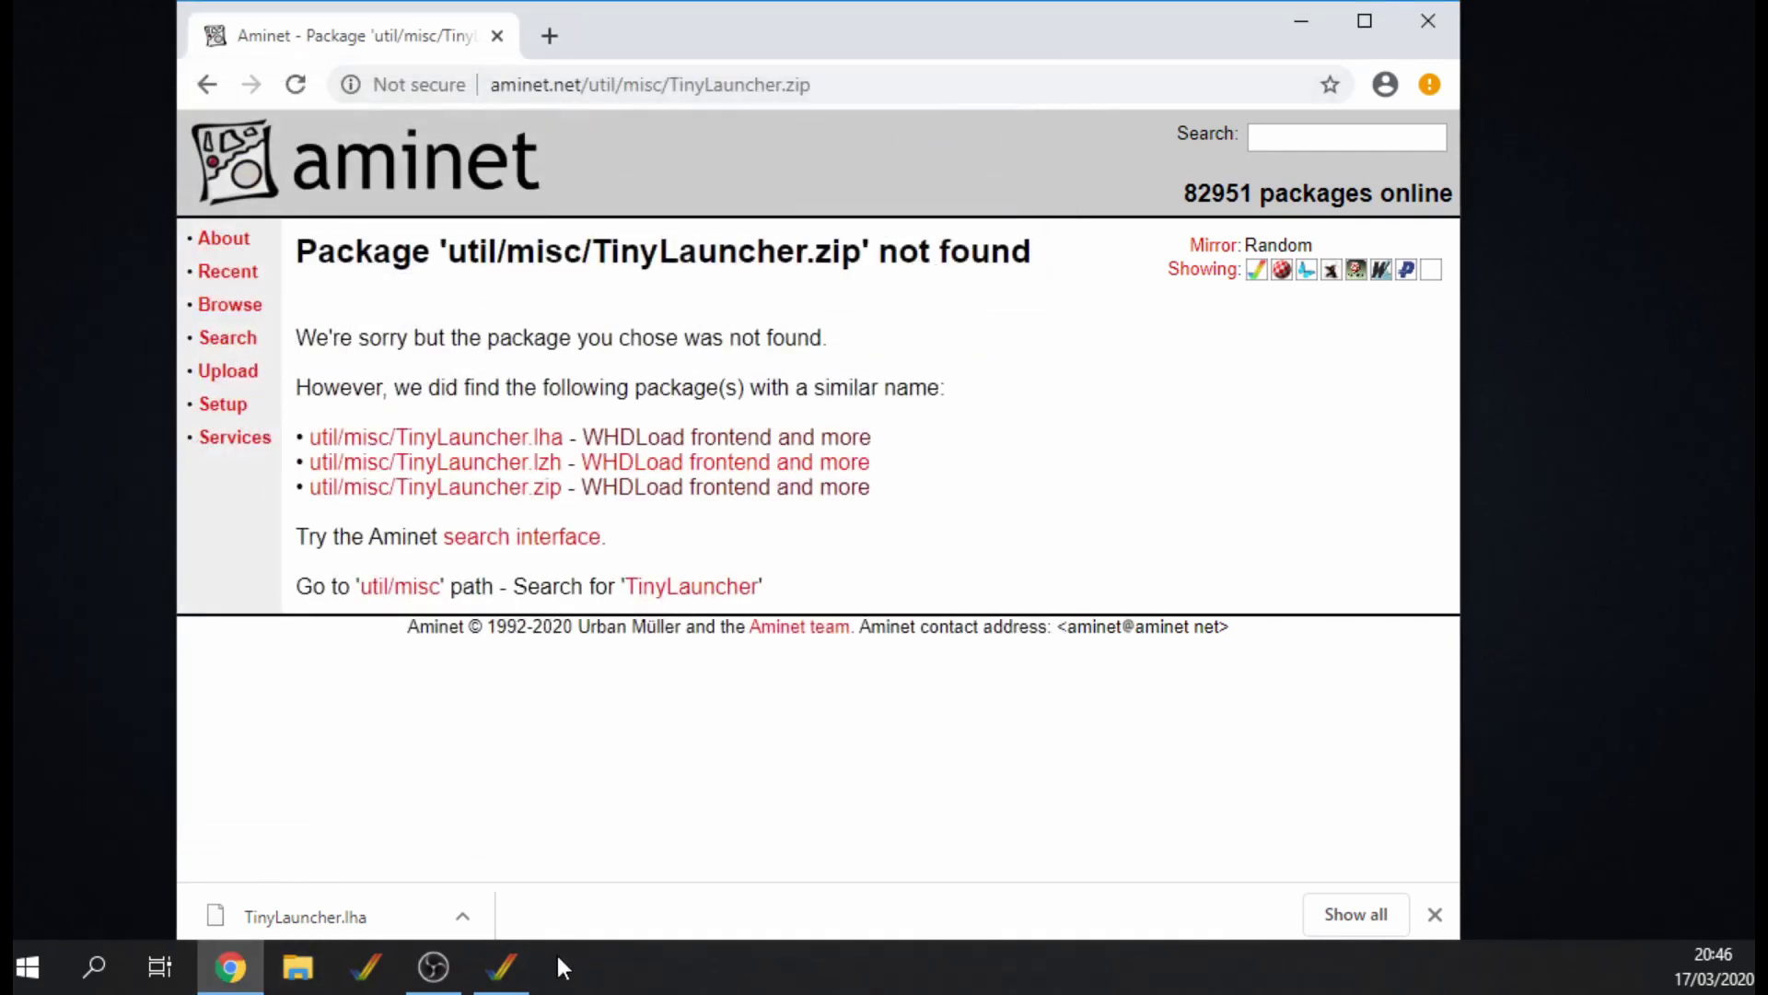
- Switch to WinUAE and load the saved A1200HD configuration
click(502, 967)
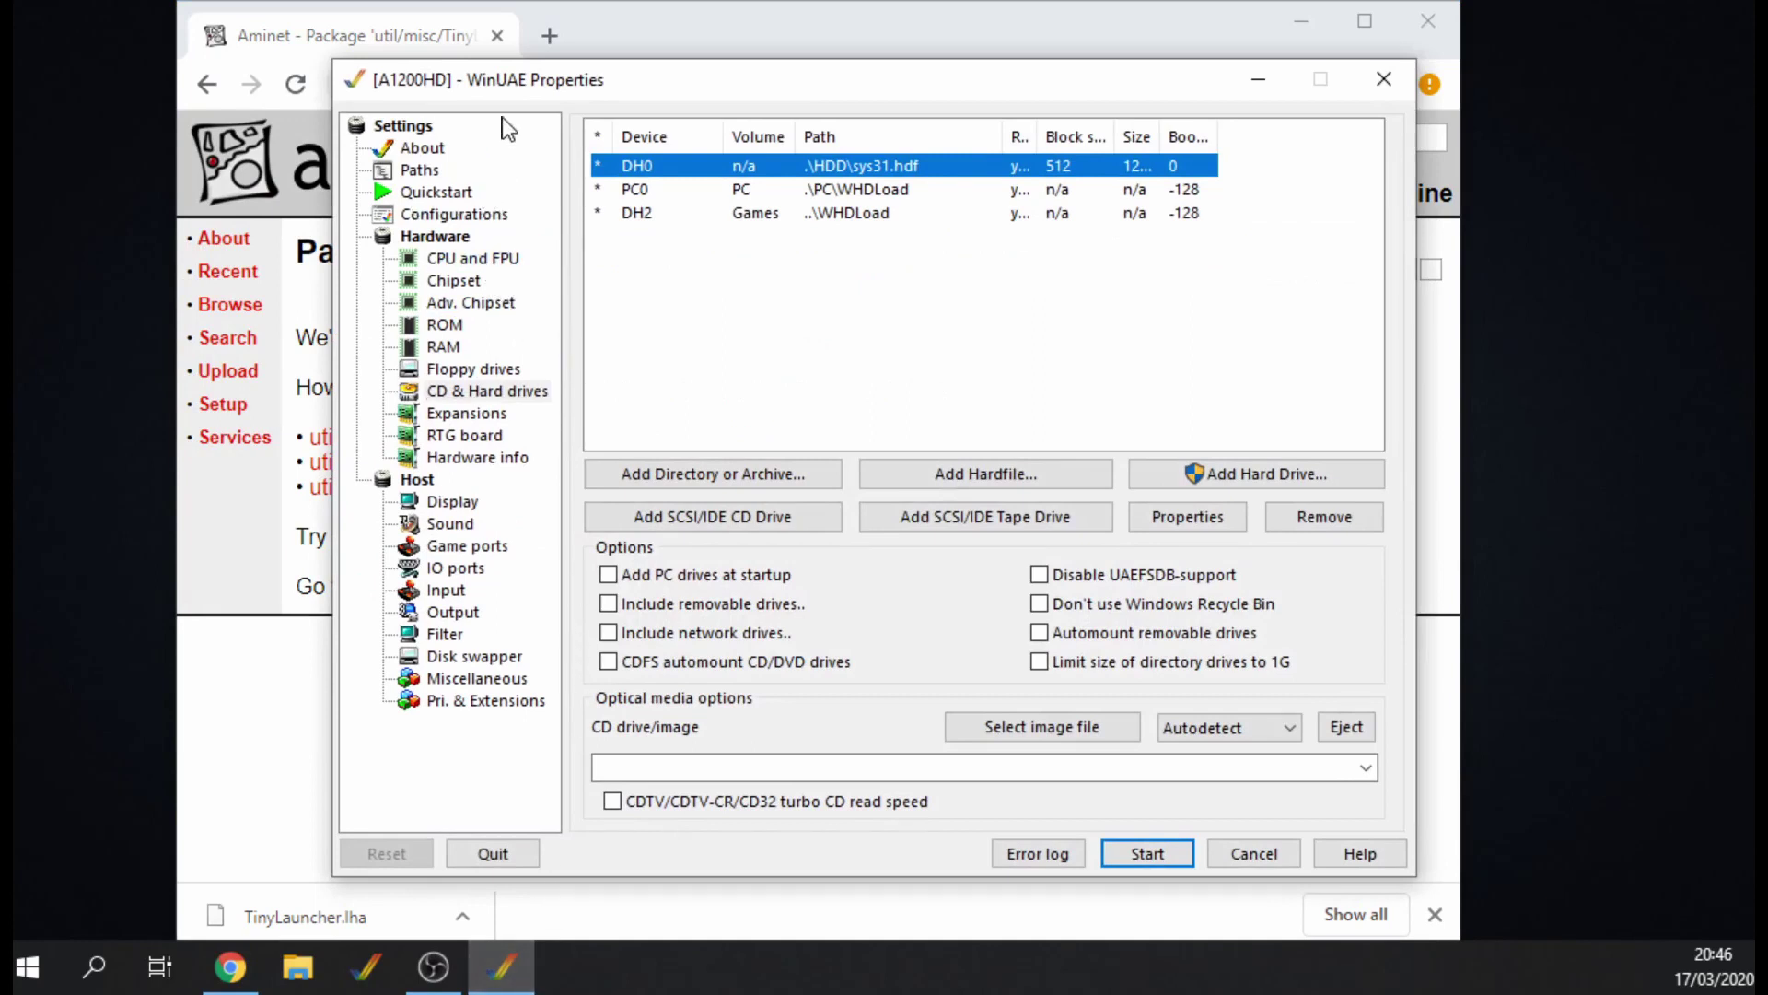
click(482, 217)
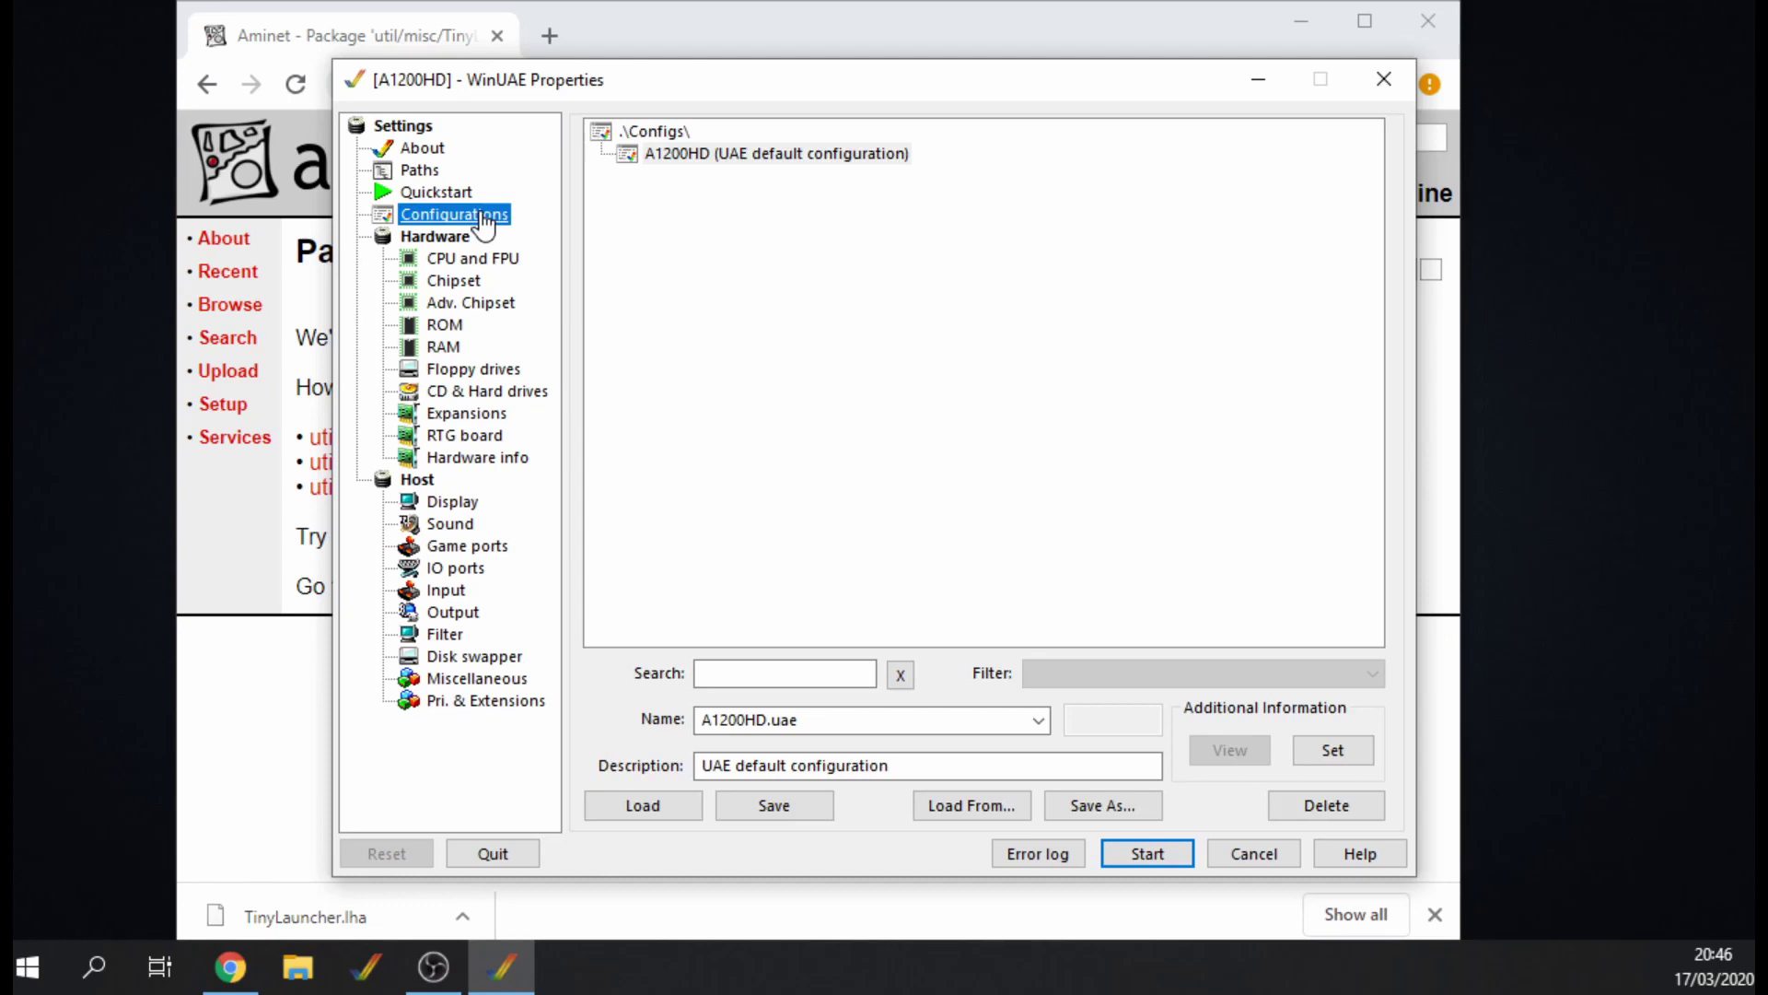
click(722, 156)
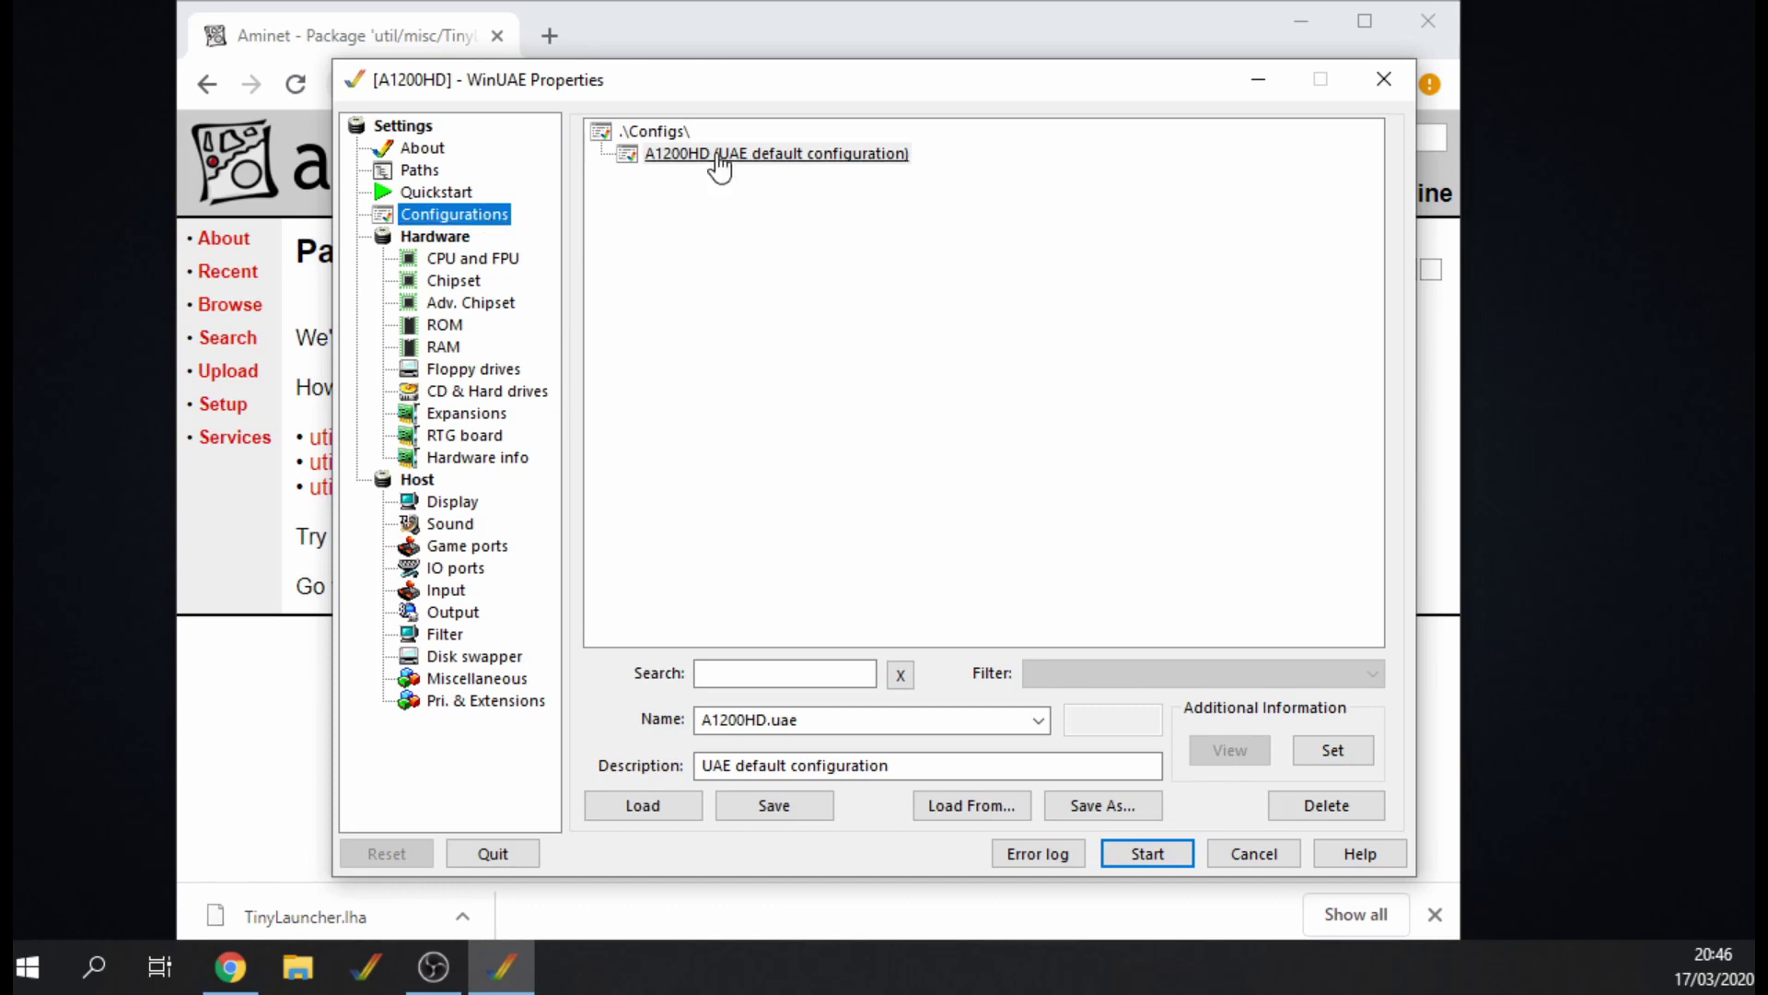
click(628, 801)
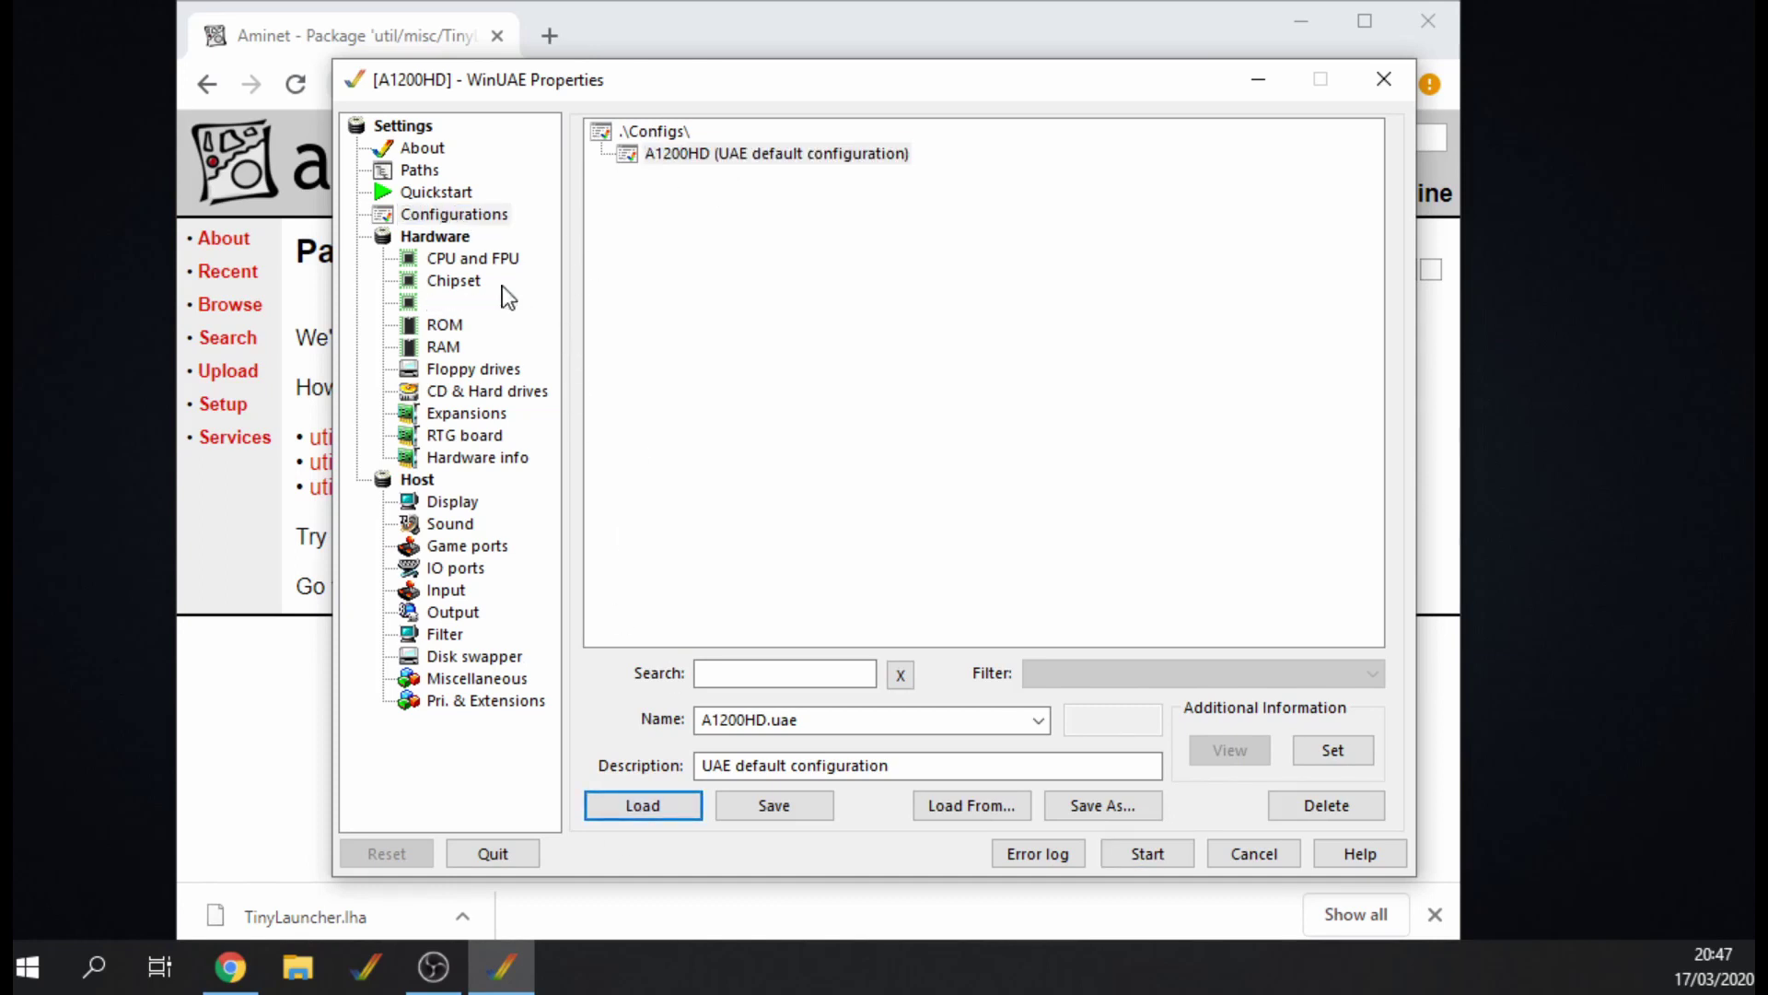
- Review the configuration's CPU, chipset, ROM and Quickstart hardware settings
click(497, 261)
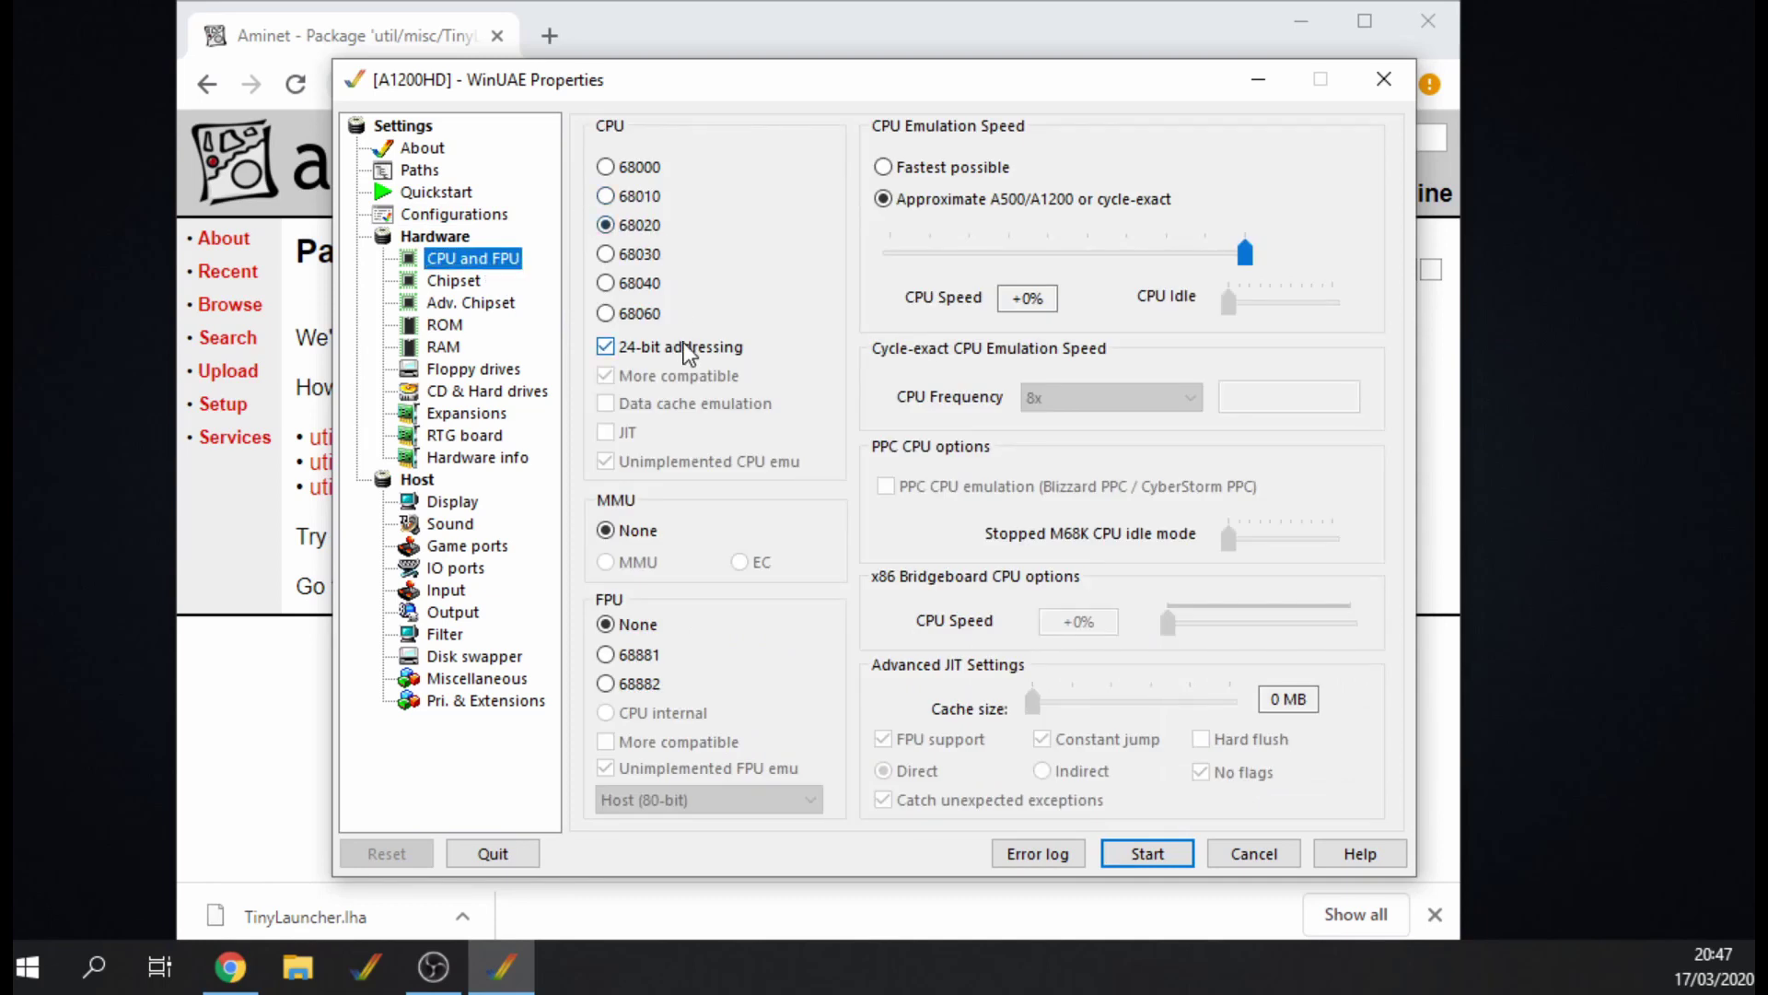
click(453, 280)
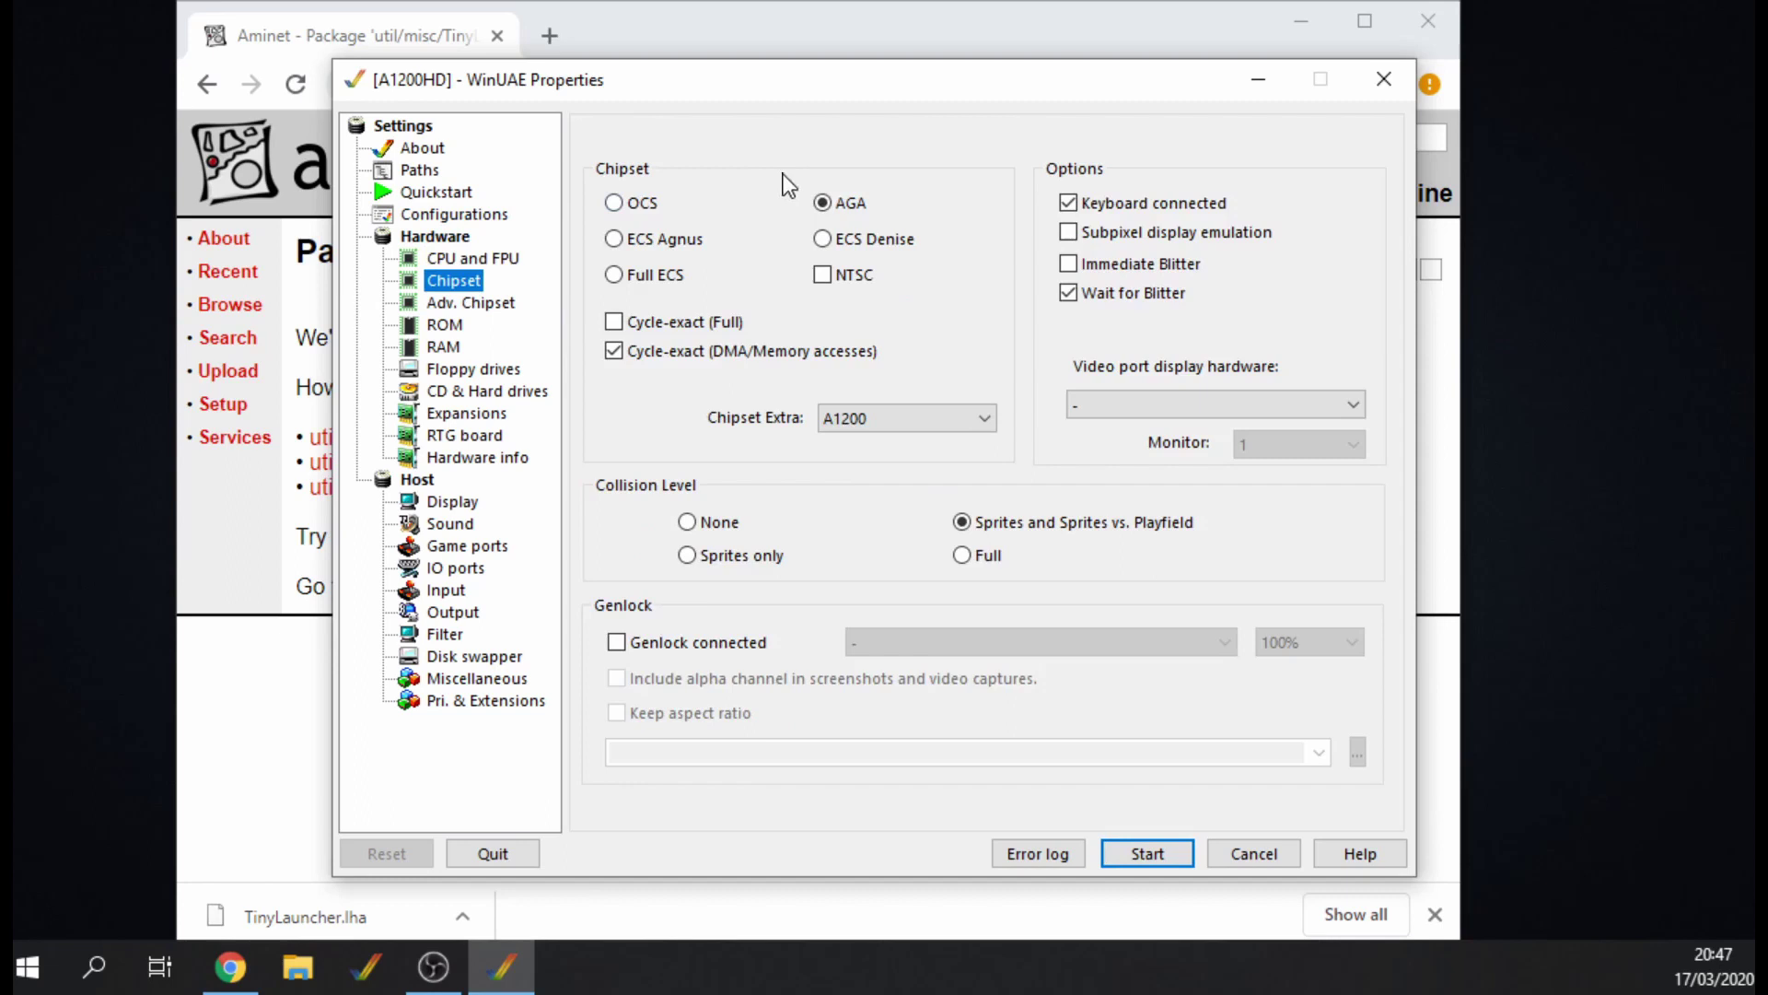
click(444, 326)
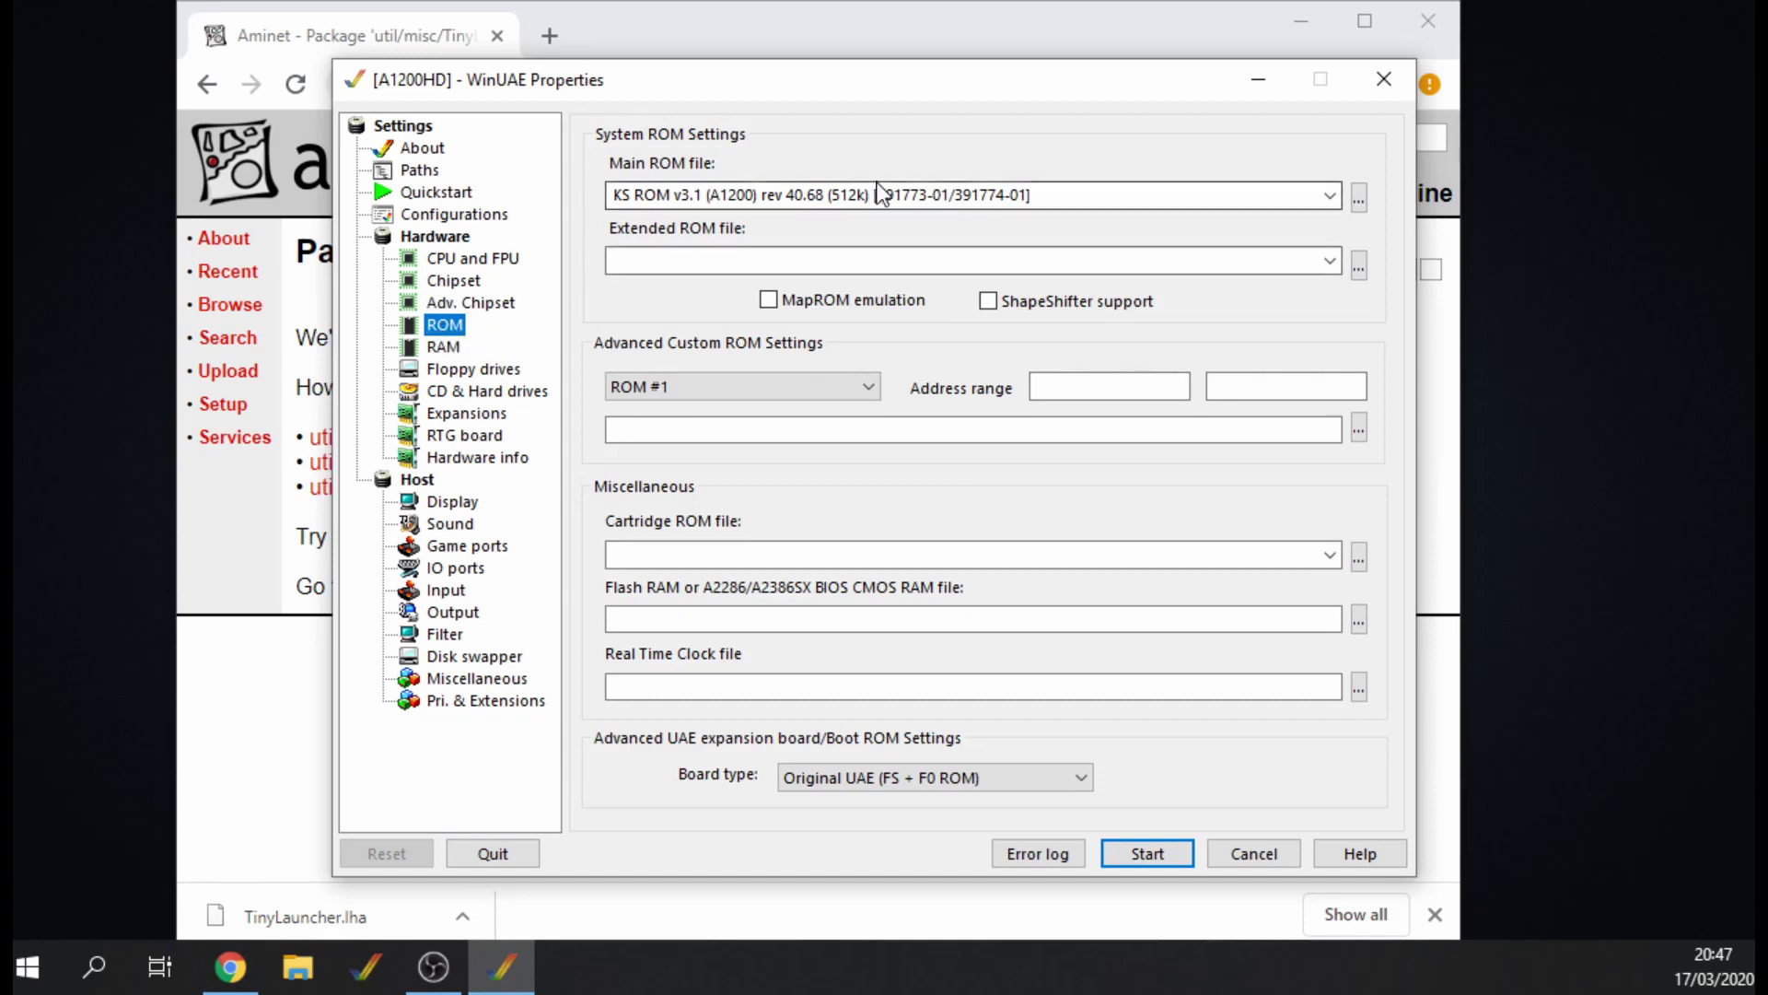
click(441, 195)
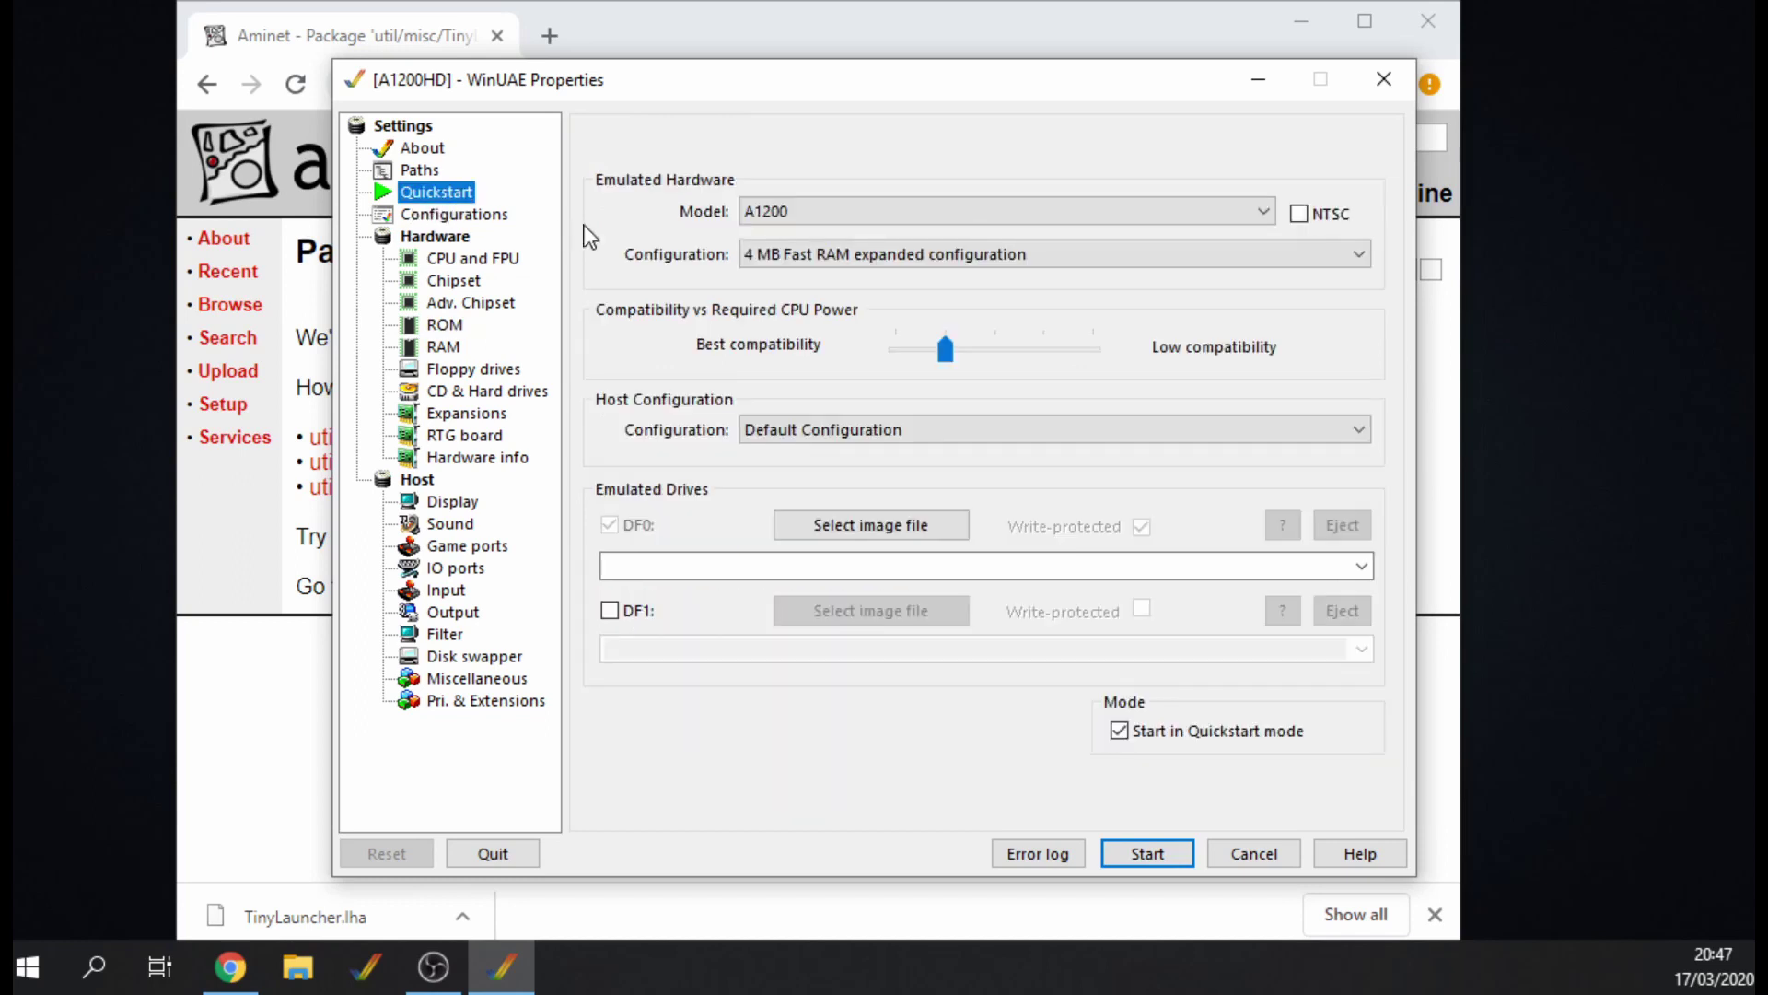
- Switch the main ROM file to KS ROM v3.0 (A1200) rev 39.106 and back to KS ROM v3.1 (A1200) rev 40.68
click(445, 327)
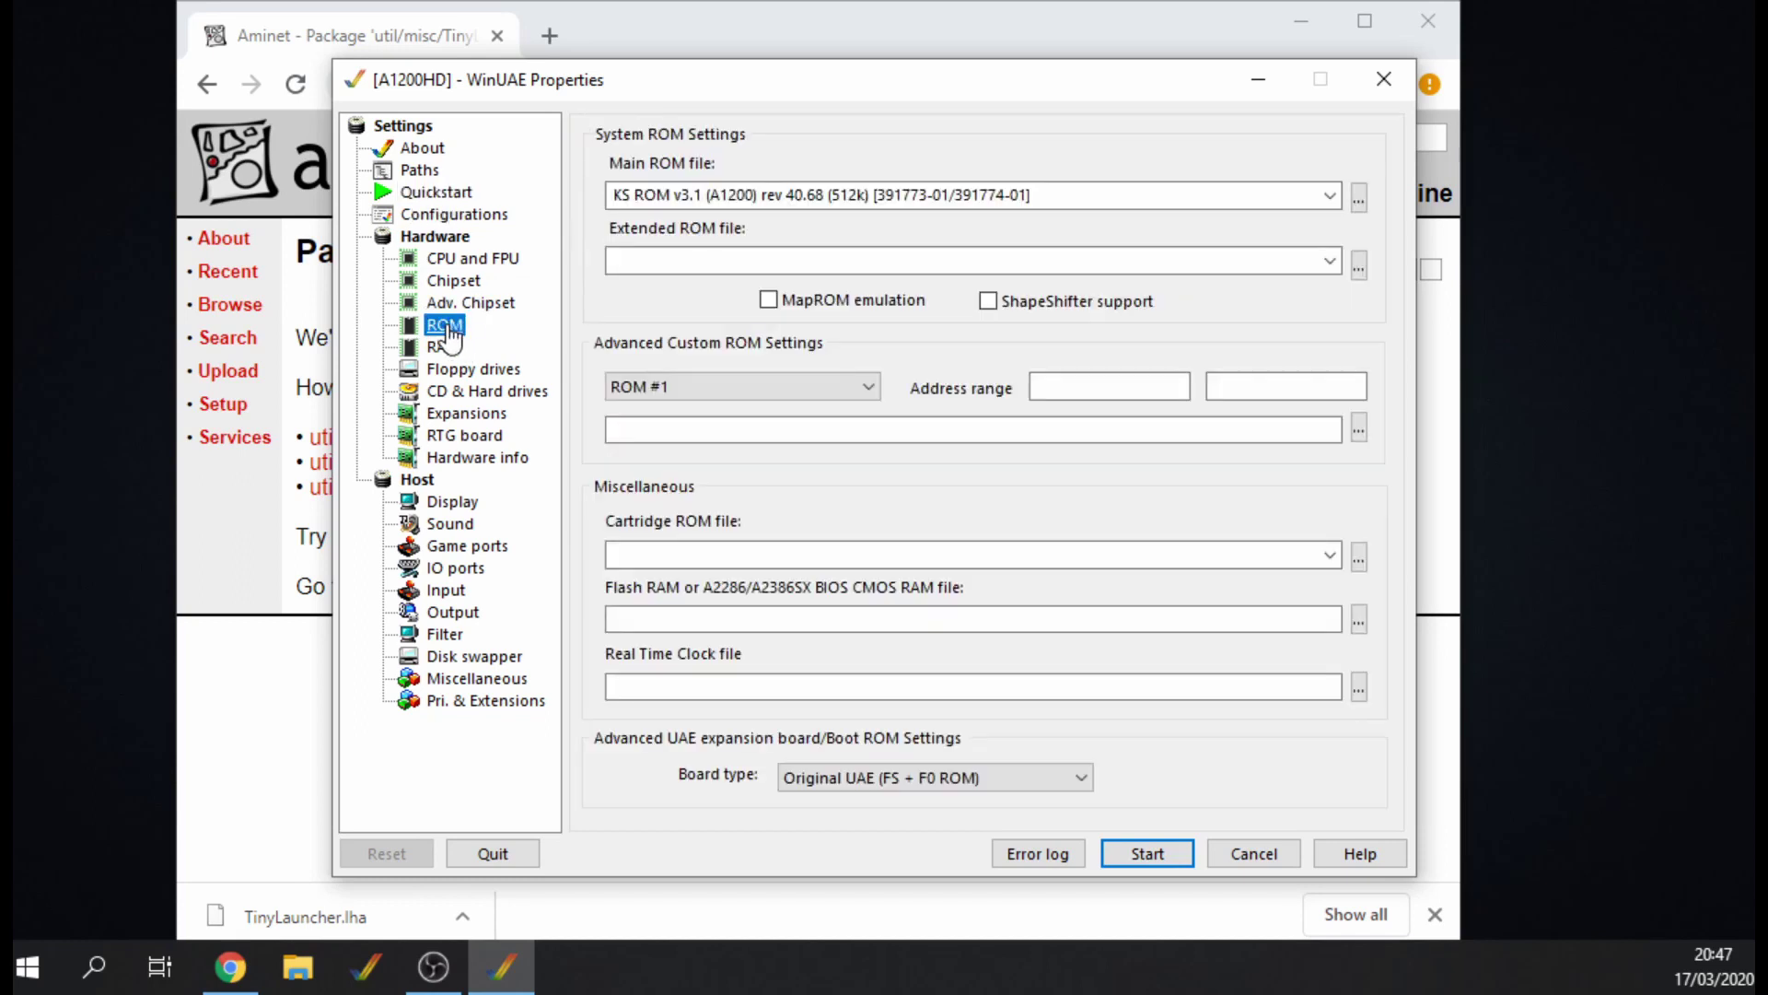
click(1330, 194)
click(783, 473)
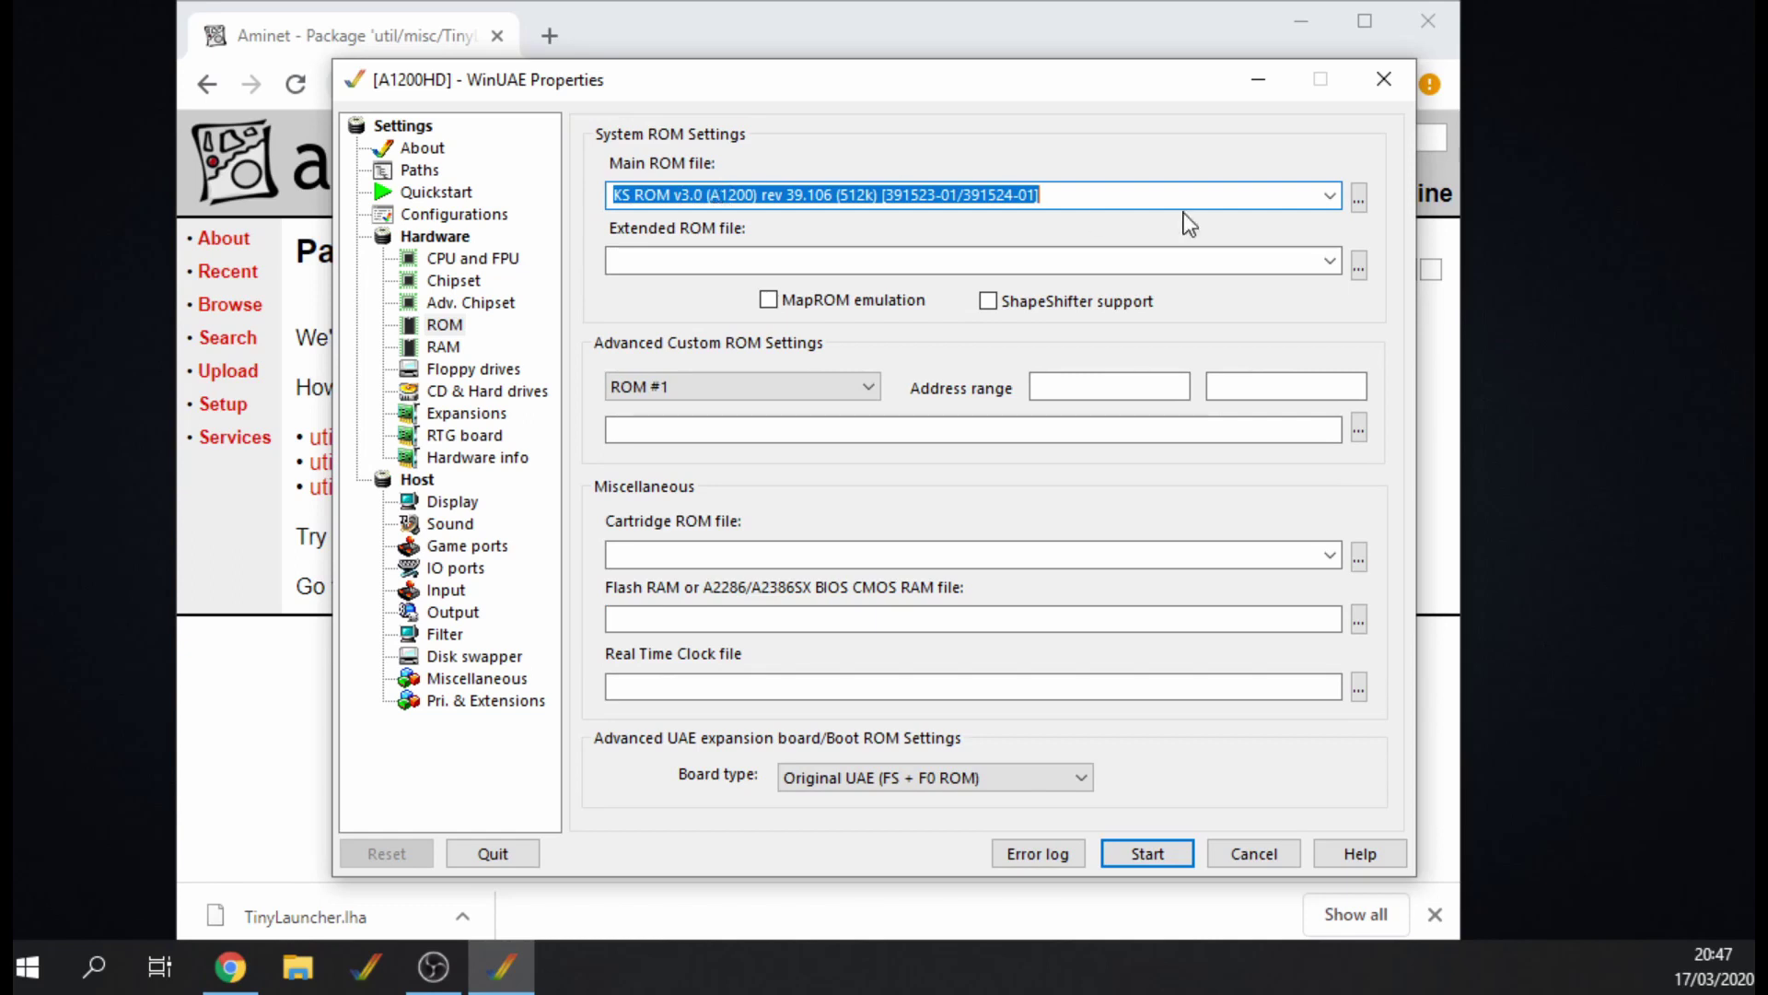
click(1290, 189)
click(829, 501)
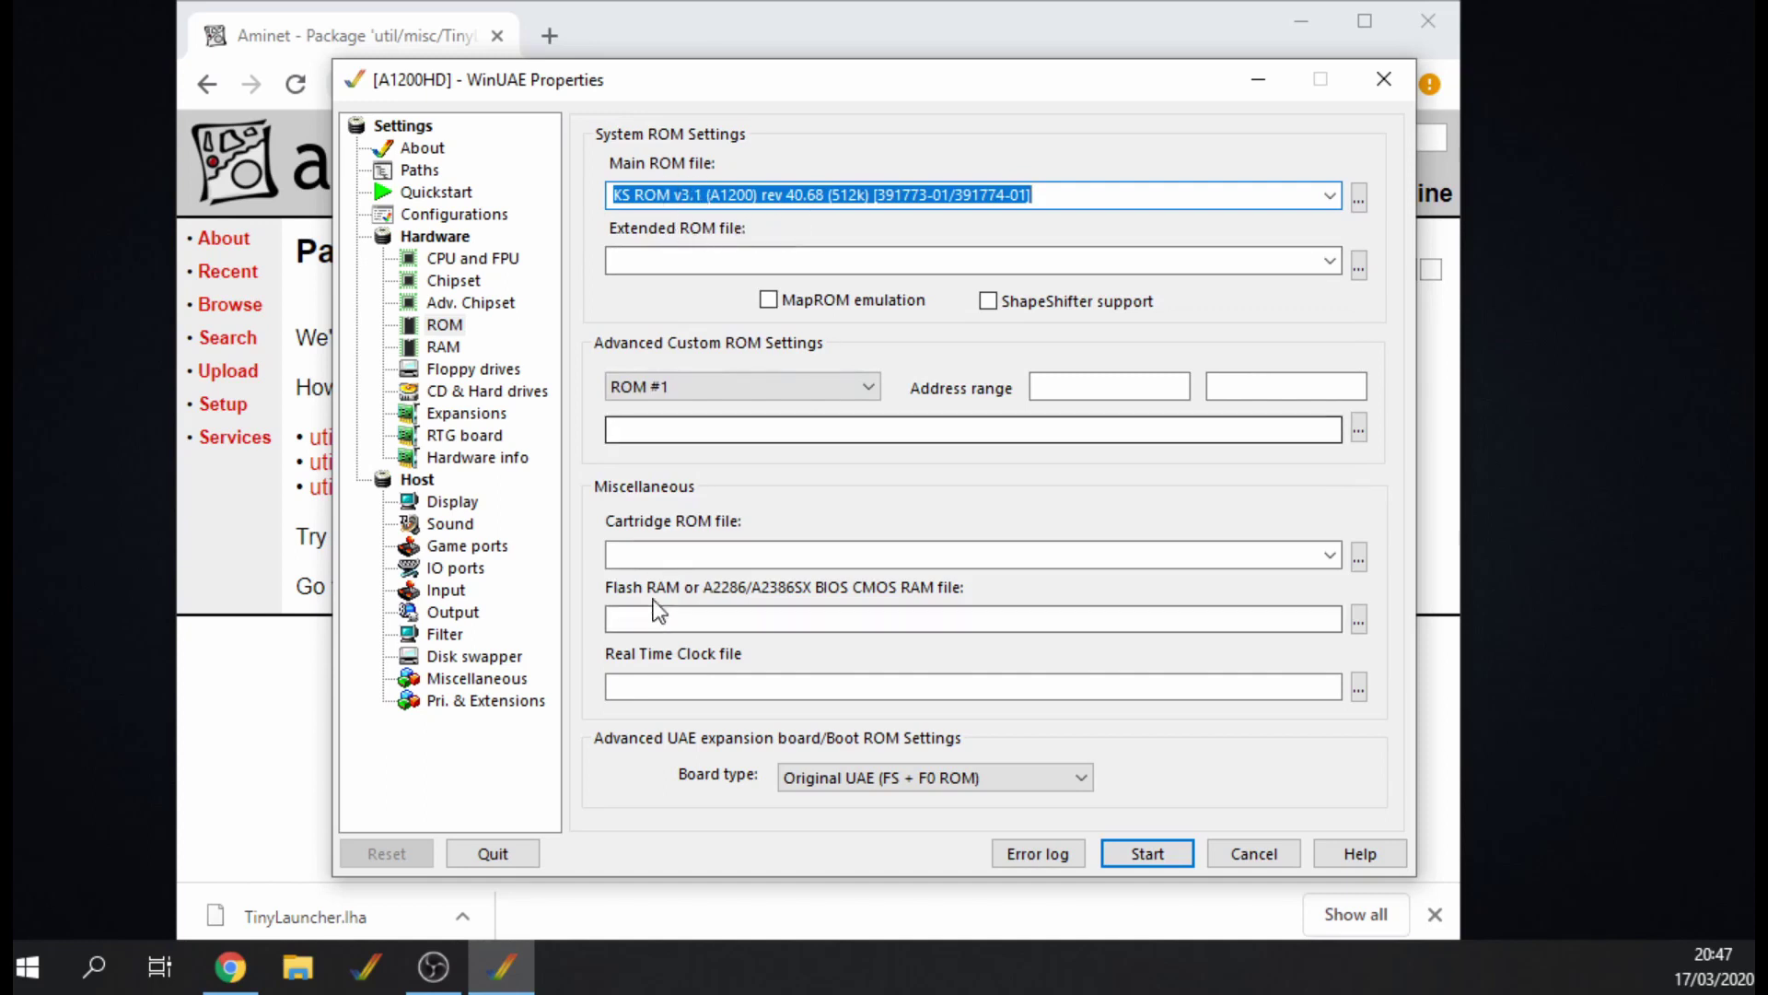
- Check the memory settings and disable 24-bit addressing for the 68020 CPU
click(445, 347)
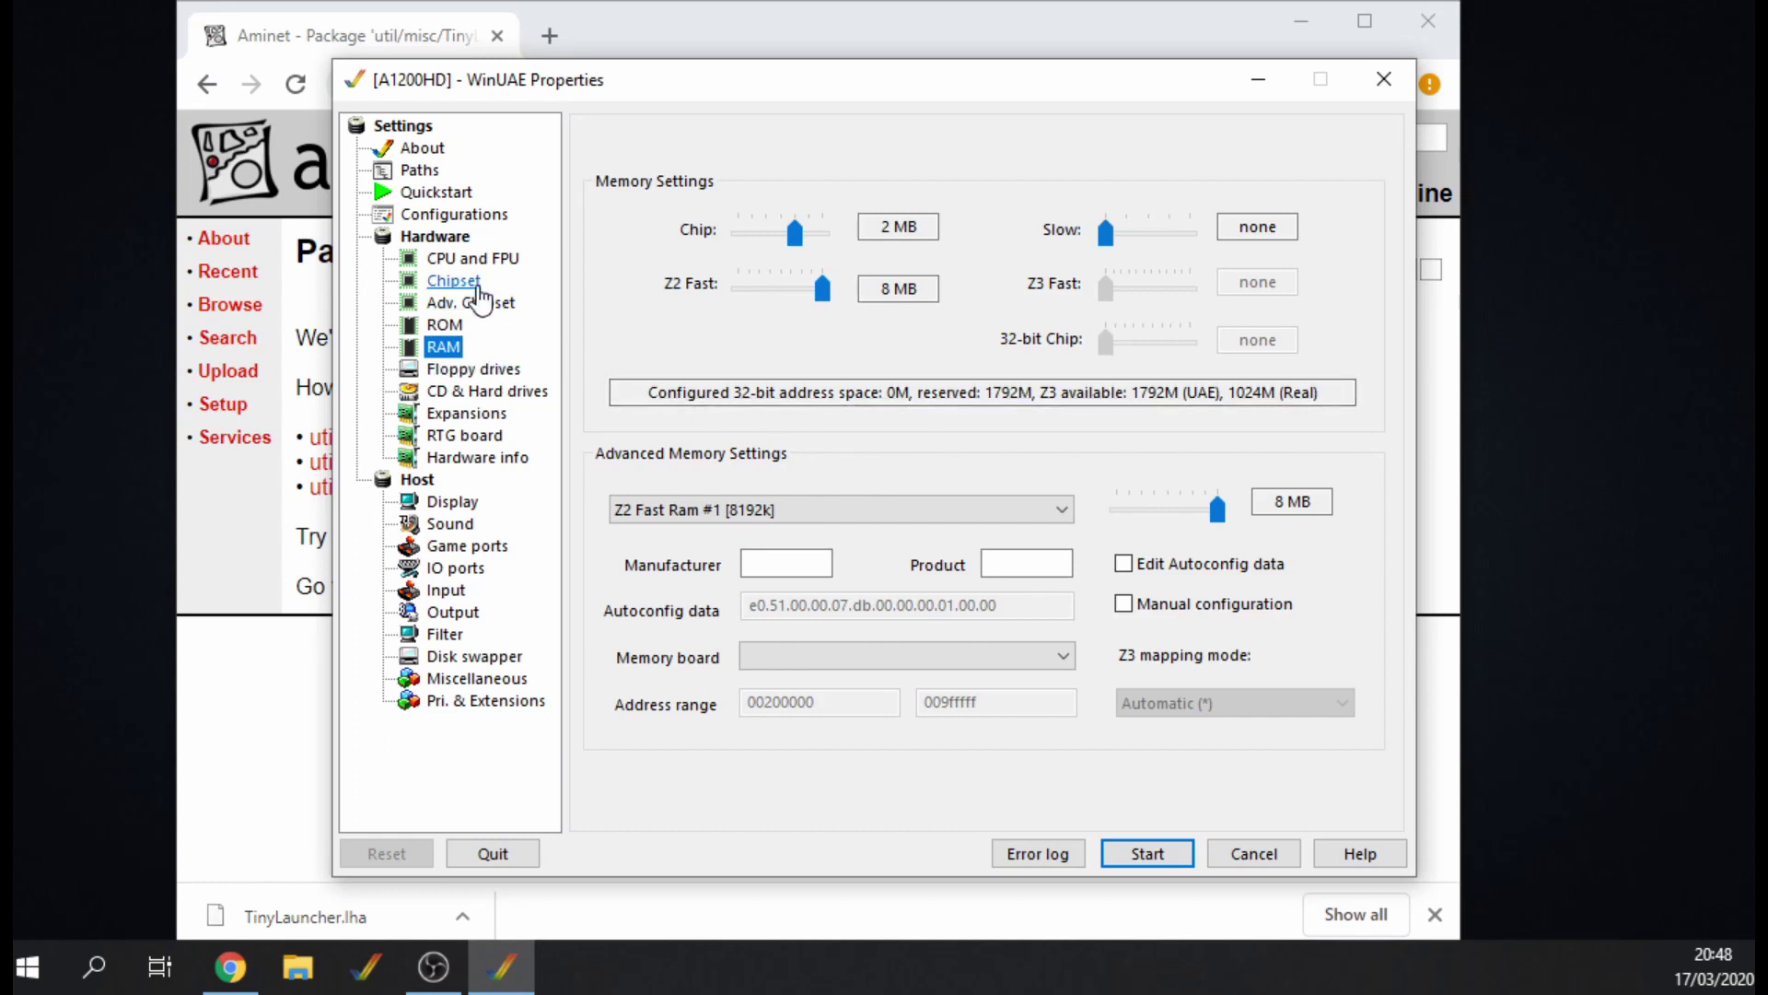
click(466, 262)
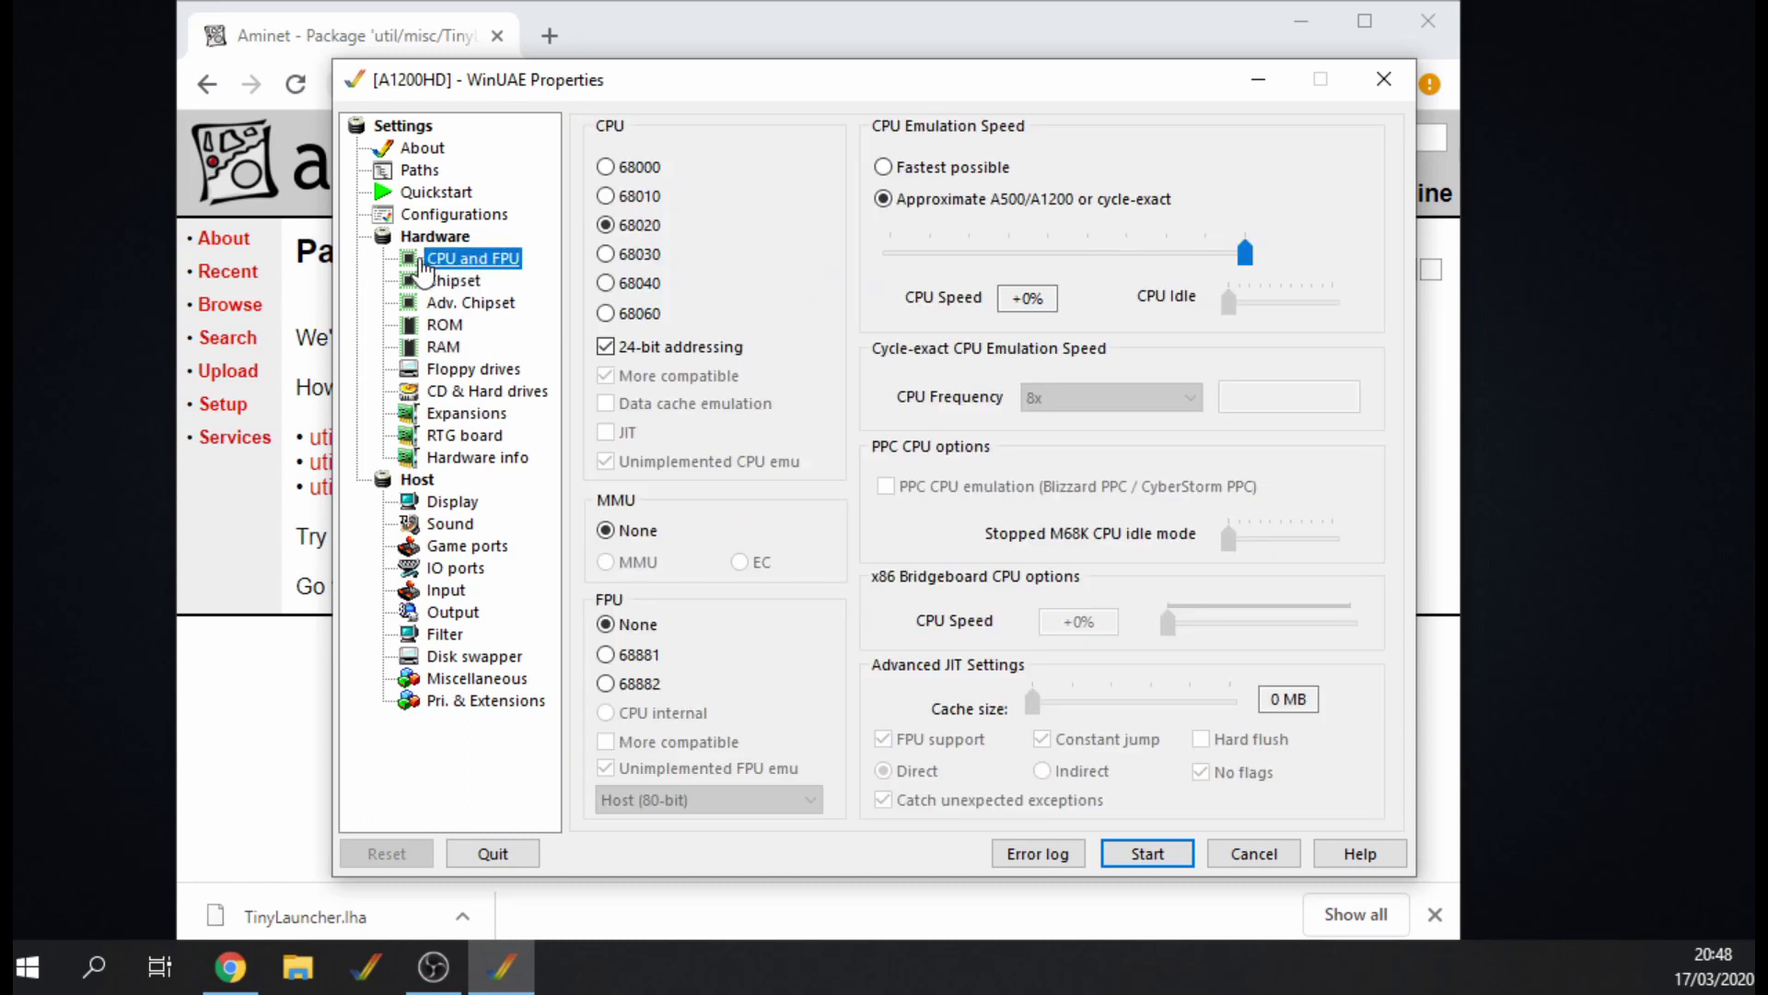
click(606, 347)
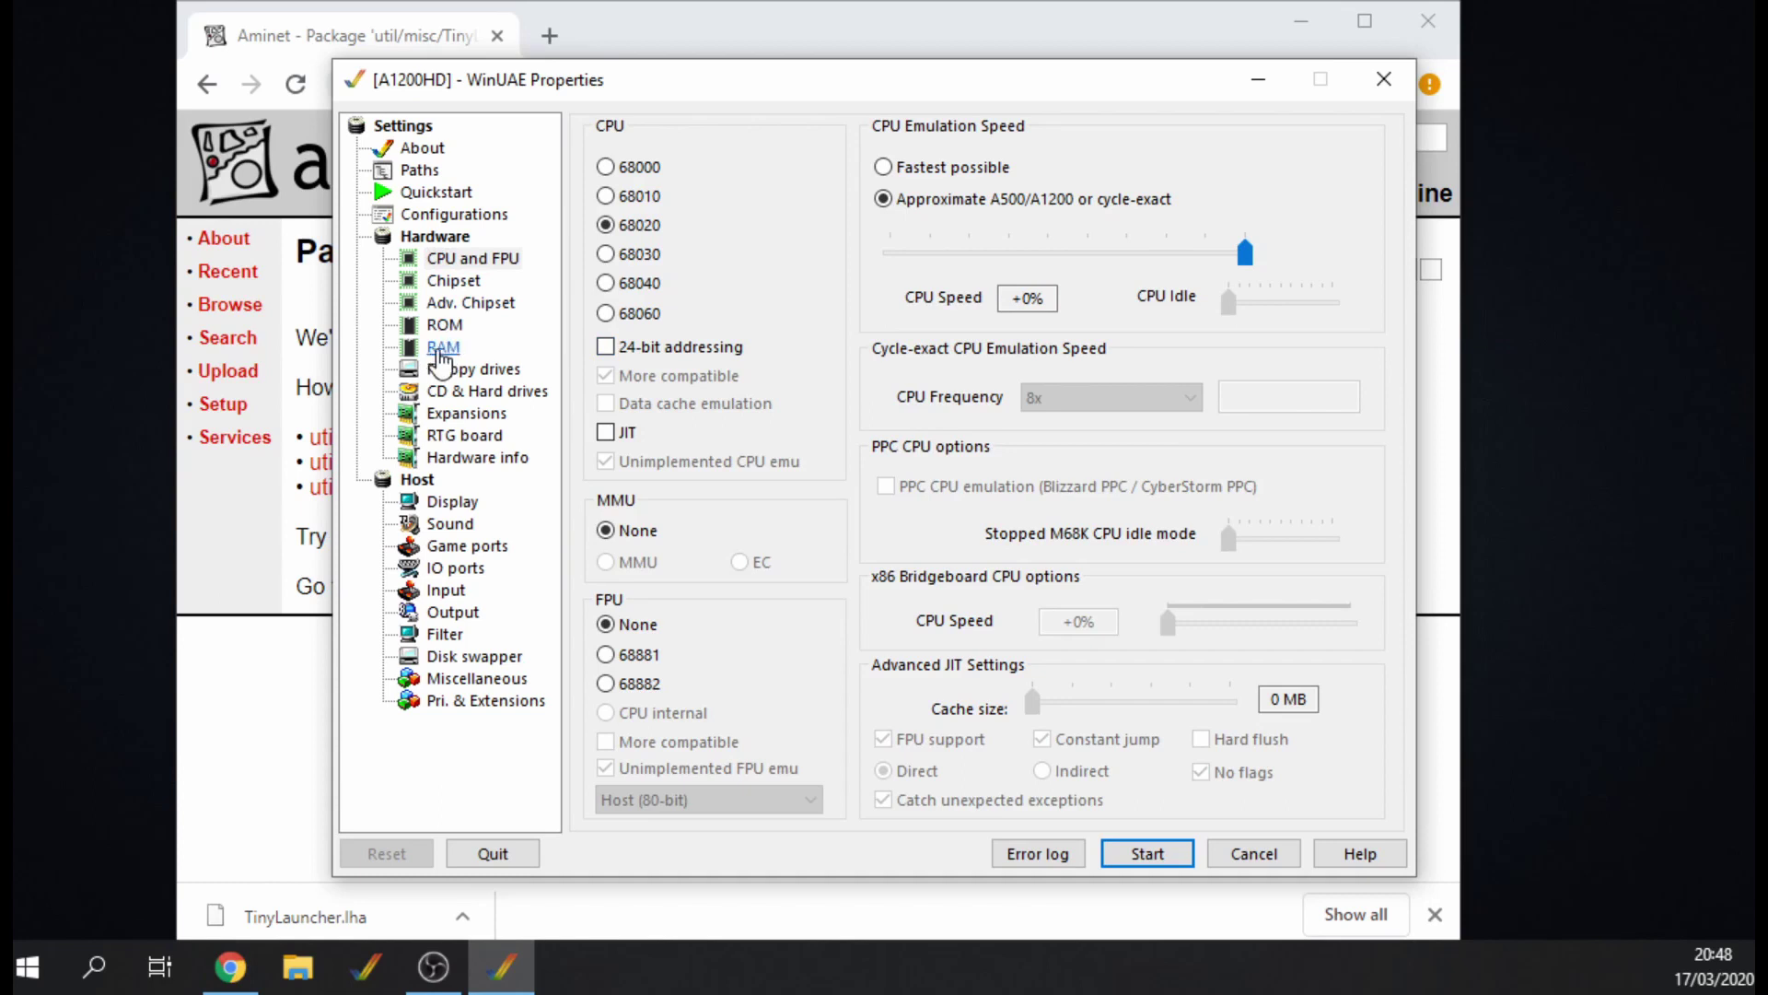
- Set the Z2 Fast memory to none and the Z3 Fast memory to 128 MB
click(441, 351)
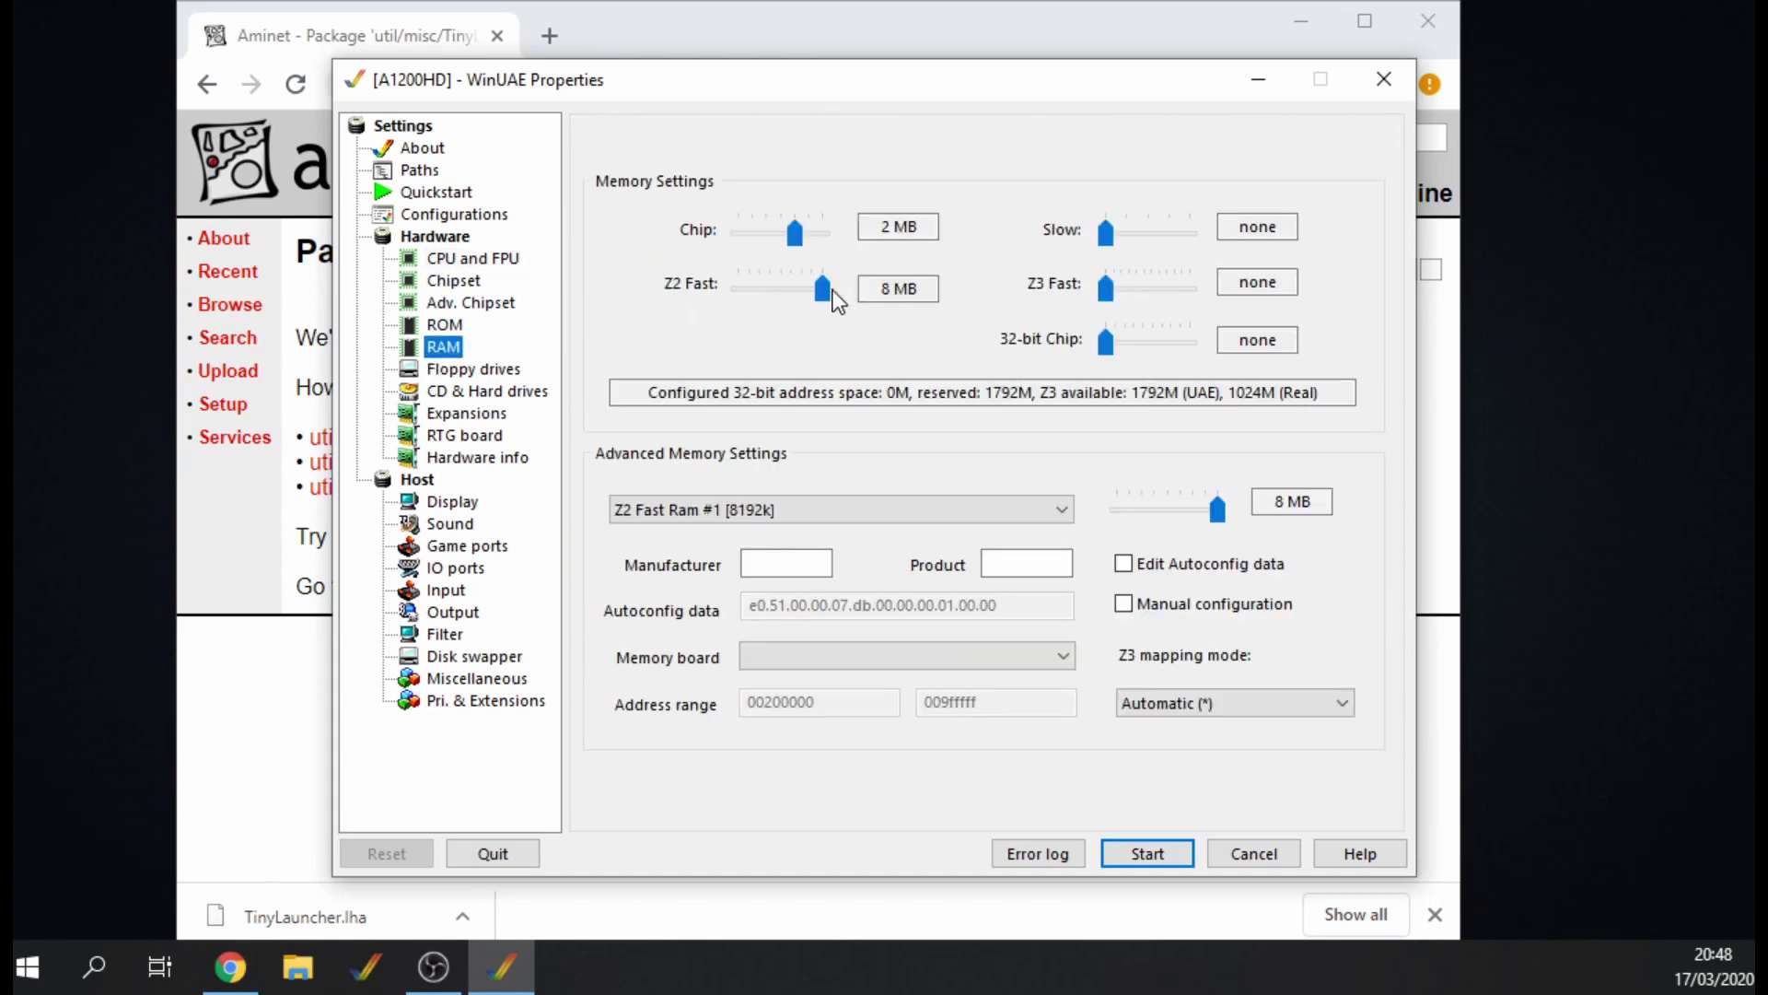
drag(832, 289, 718, 293)
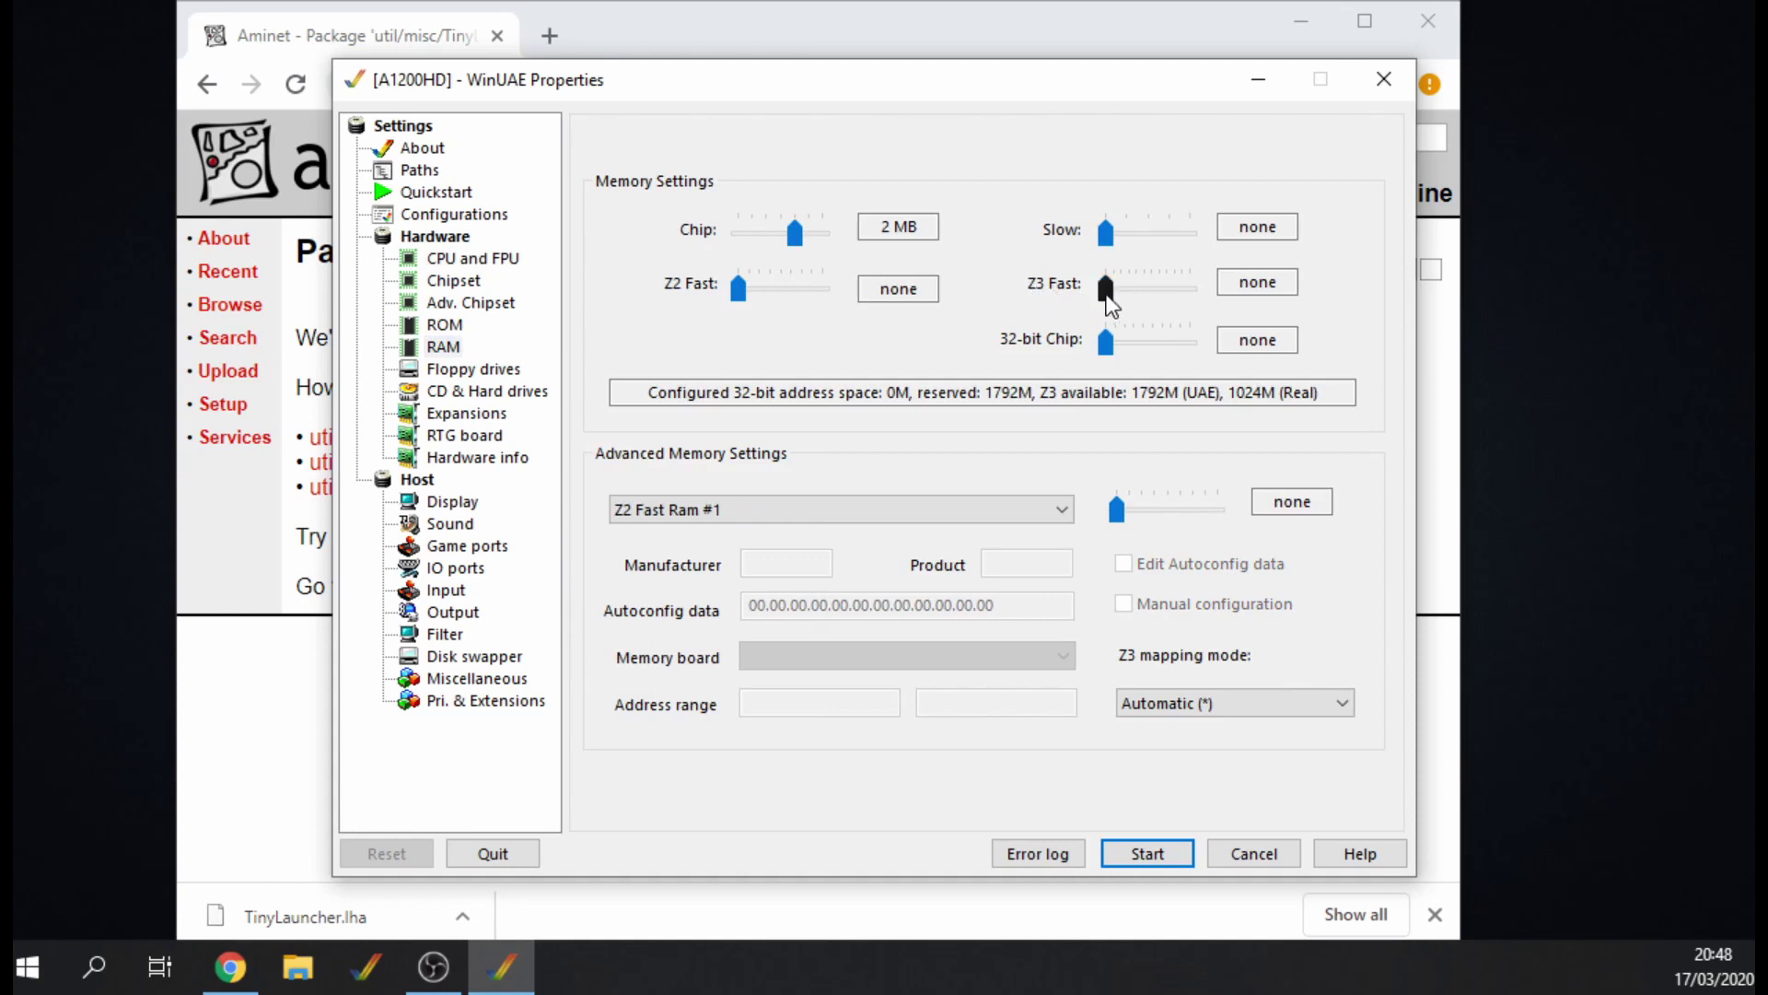
drag(1107, 295, 1177, 302)
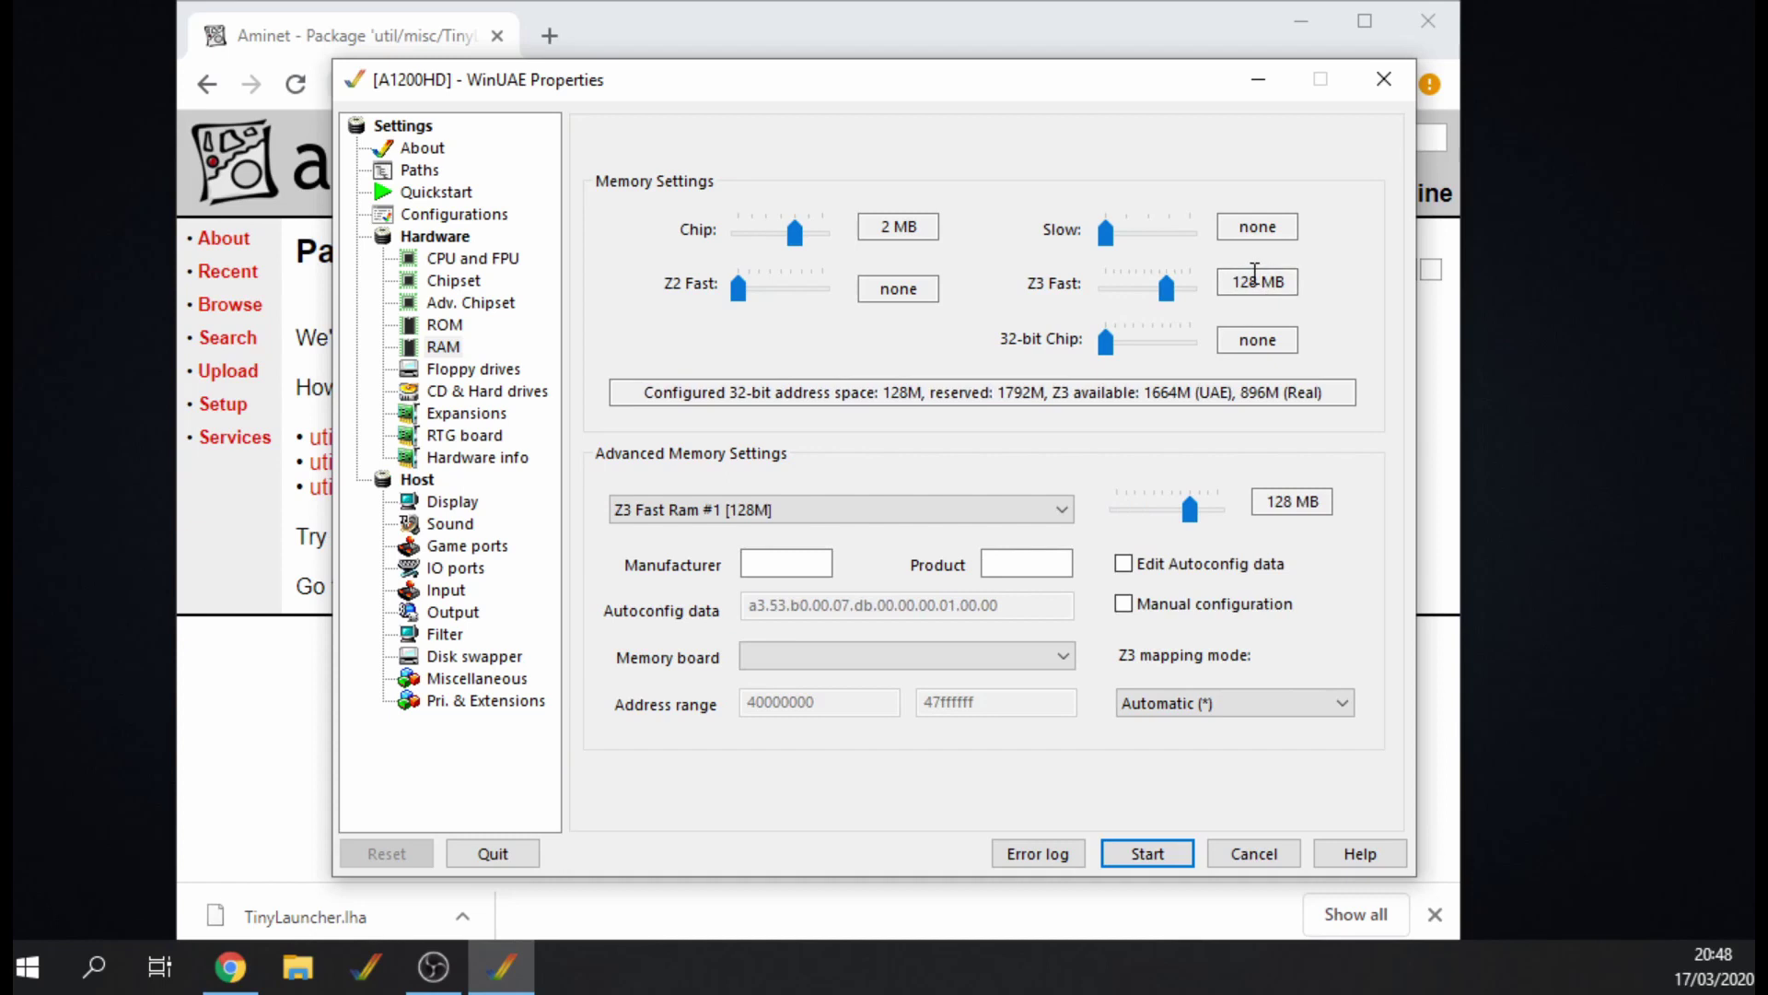
- Set the floppy drive emulation speed to Turbo
click(473, 369)
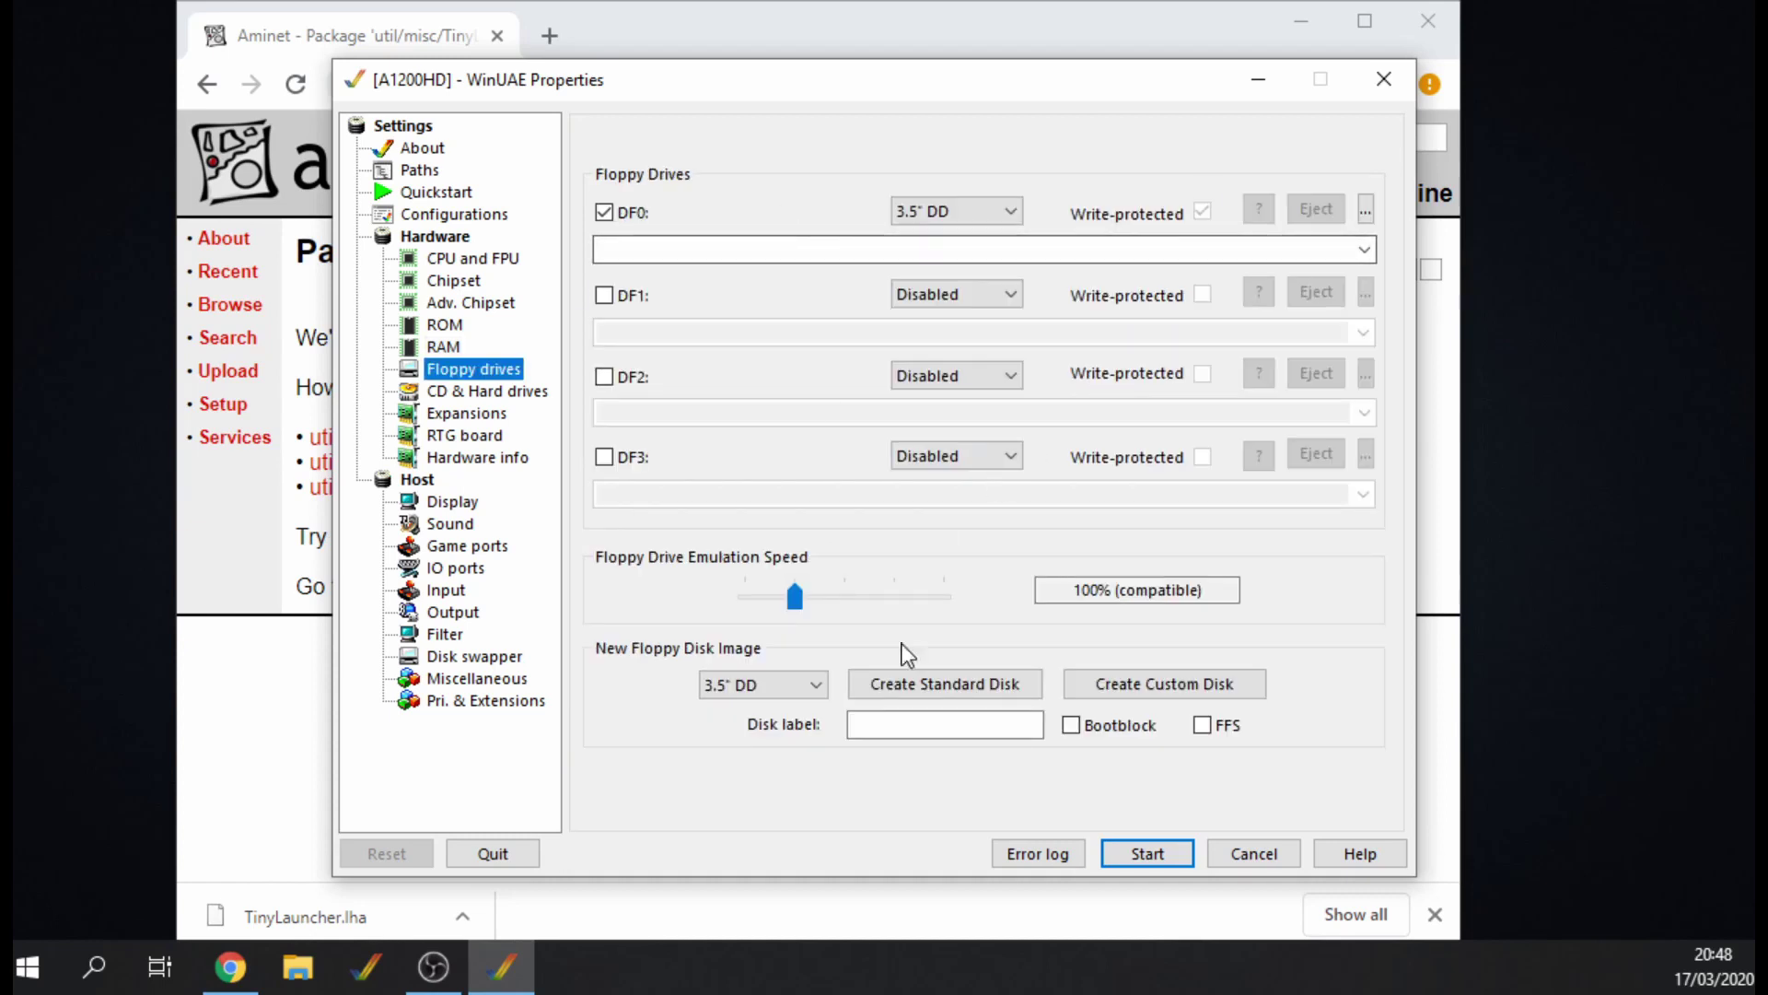
click(778, 594)
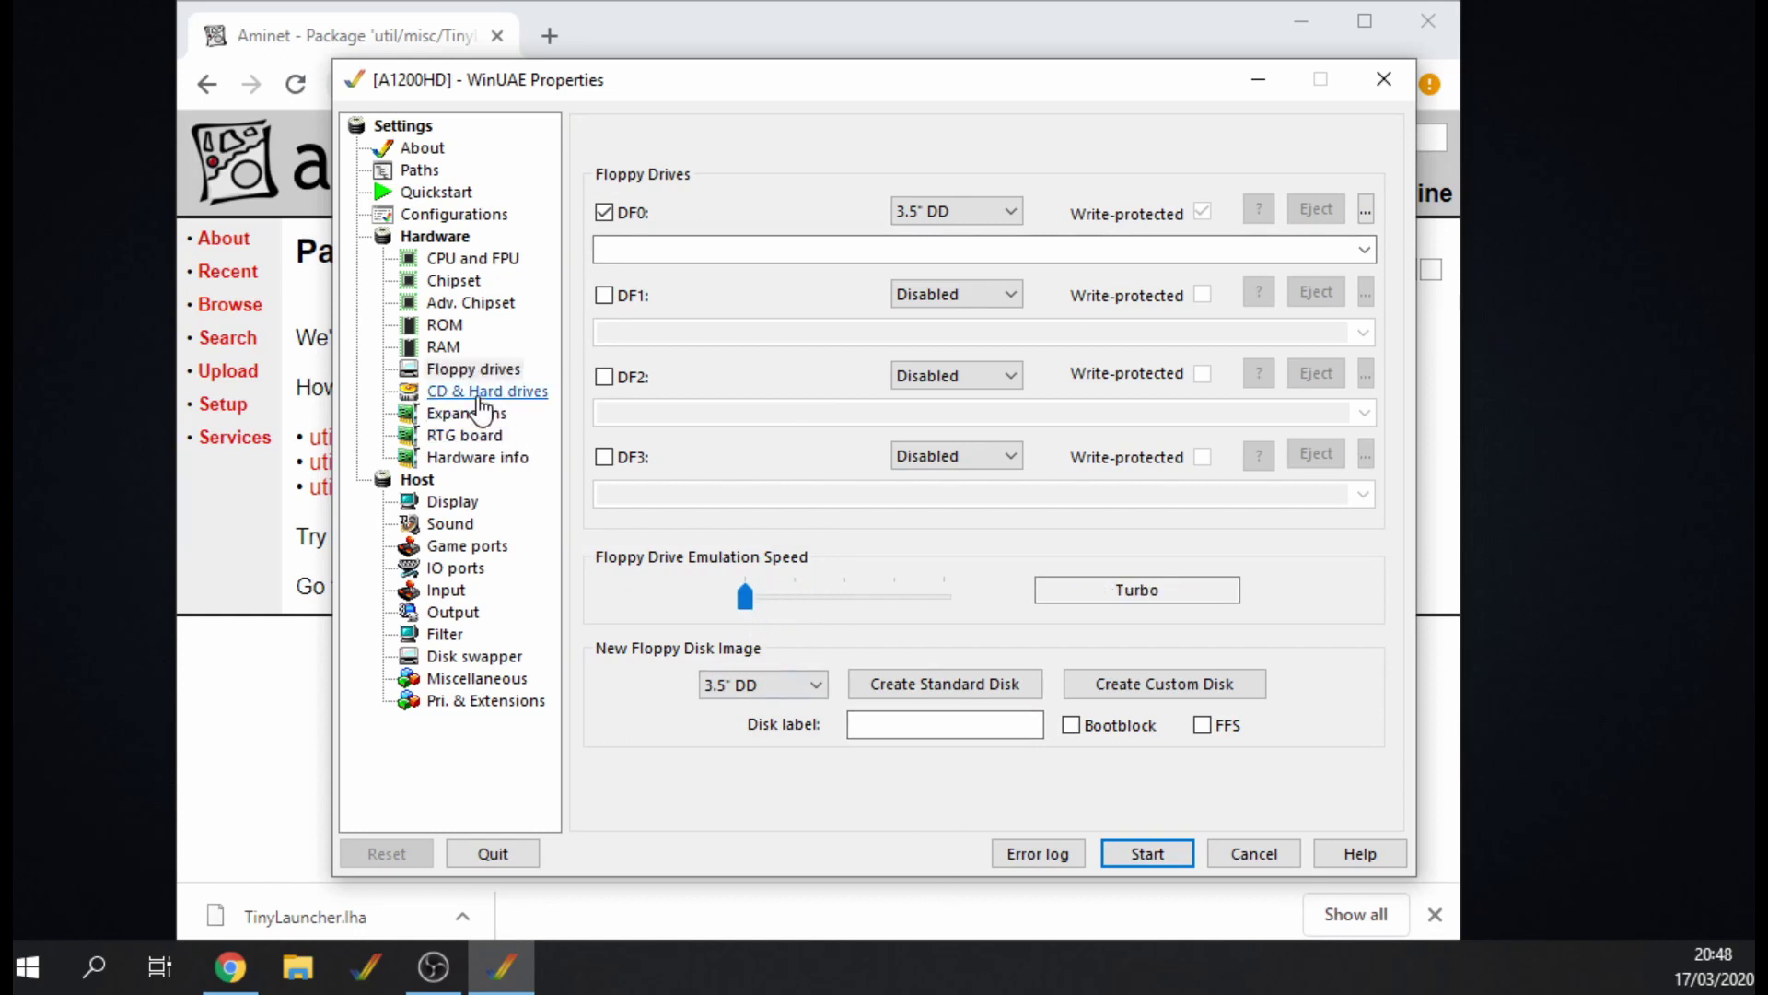
- Add the directory .\PC as a non-bootable hard drive with device name DH1 and volume label PC
click(480, 394)
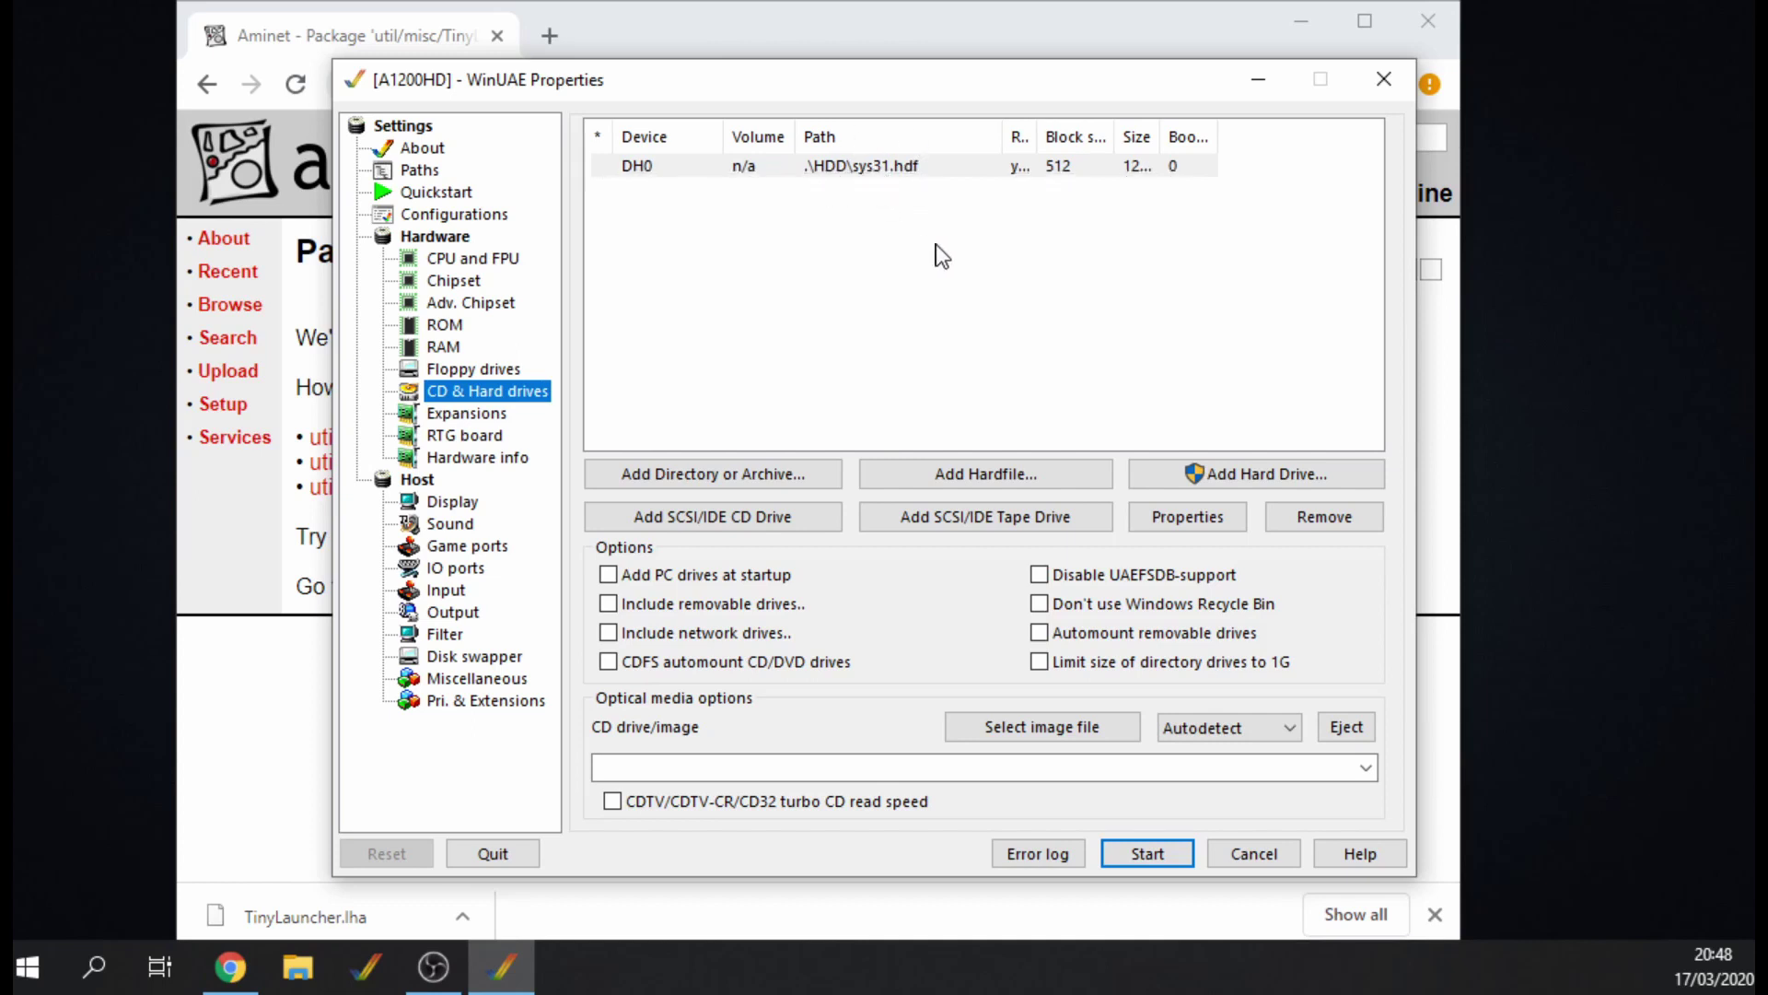
click(689, 473)
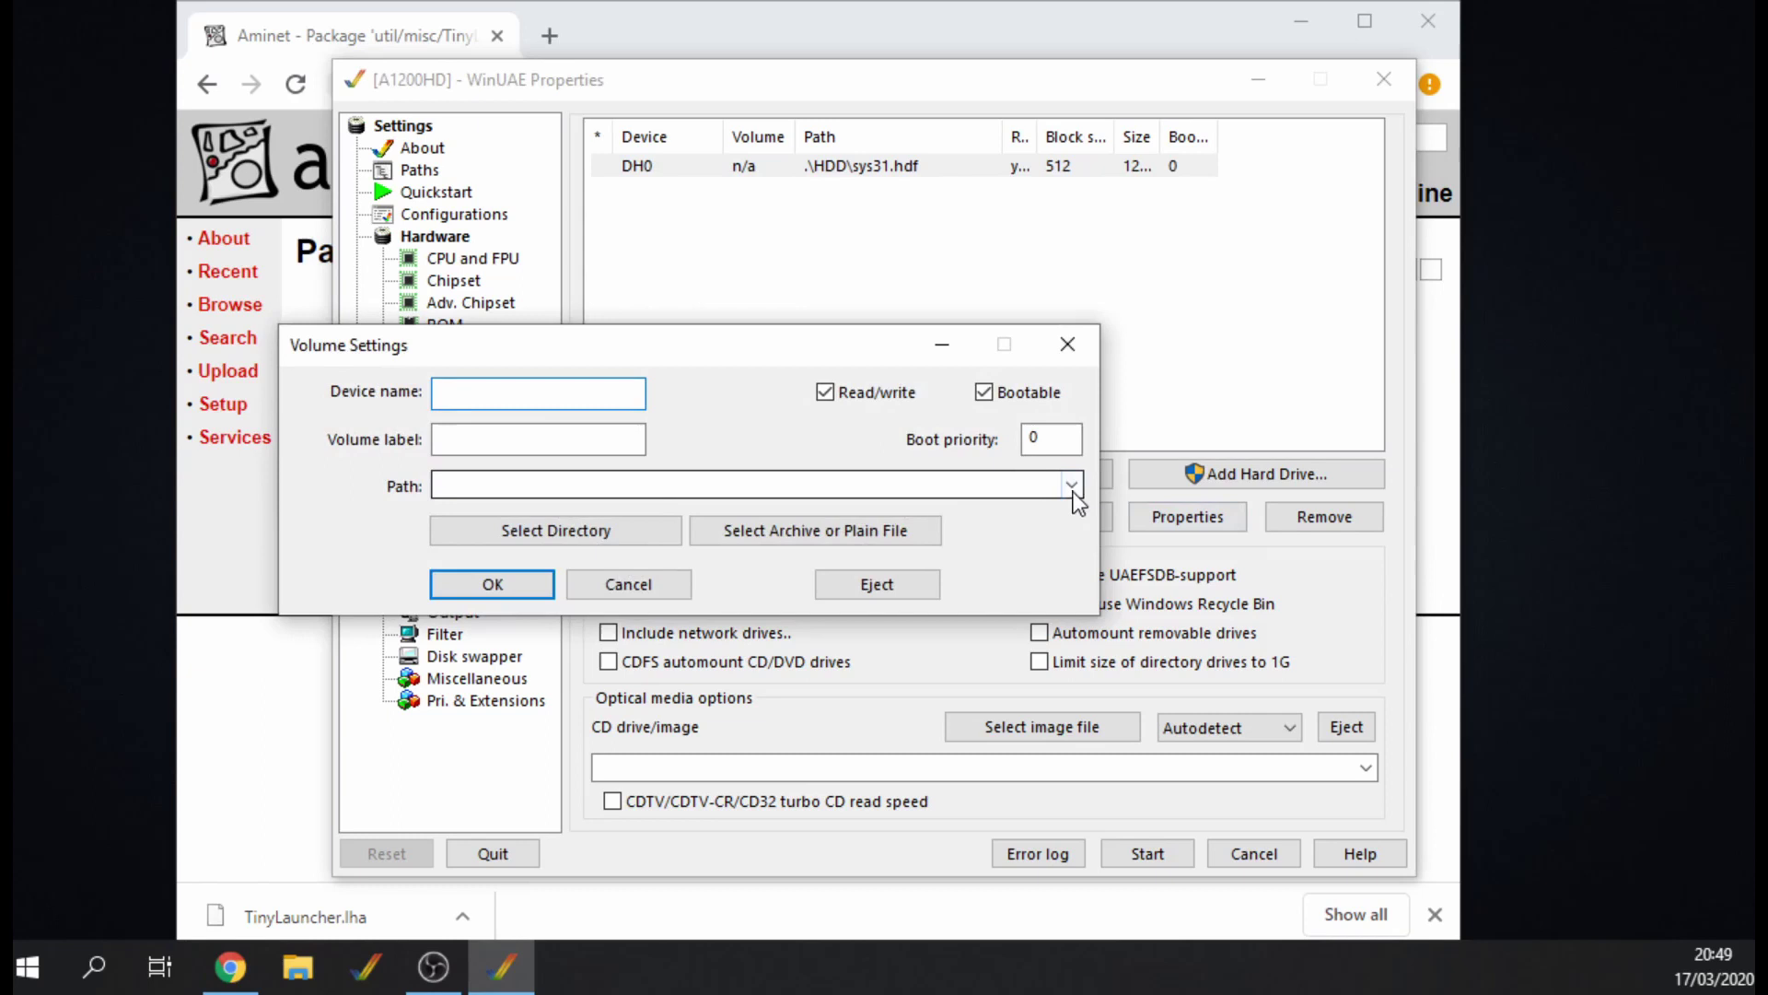
click(1072, 486)
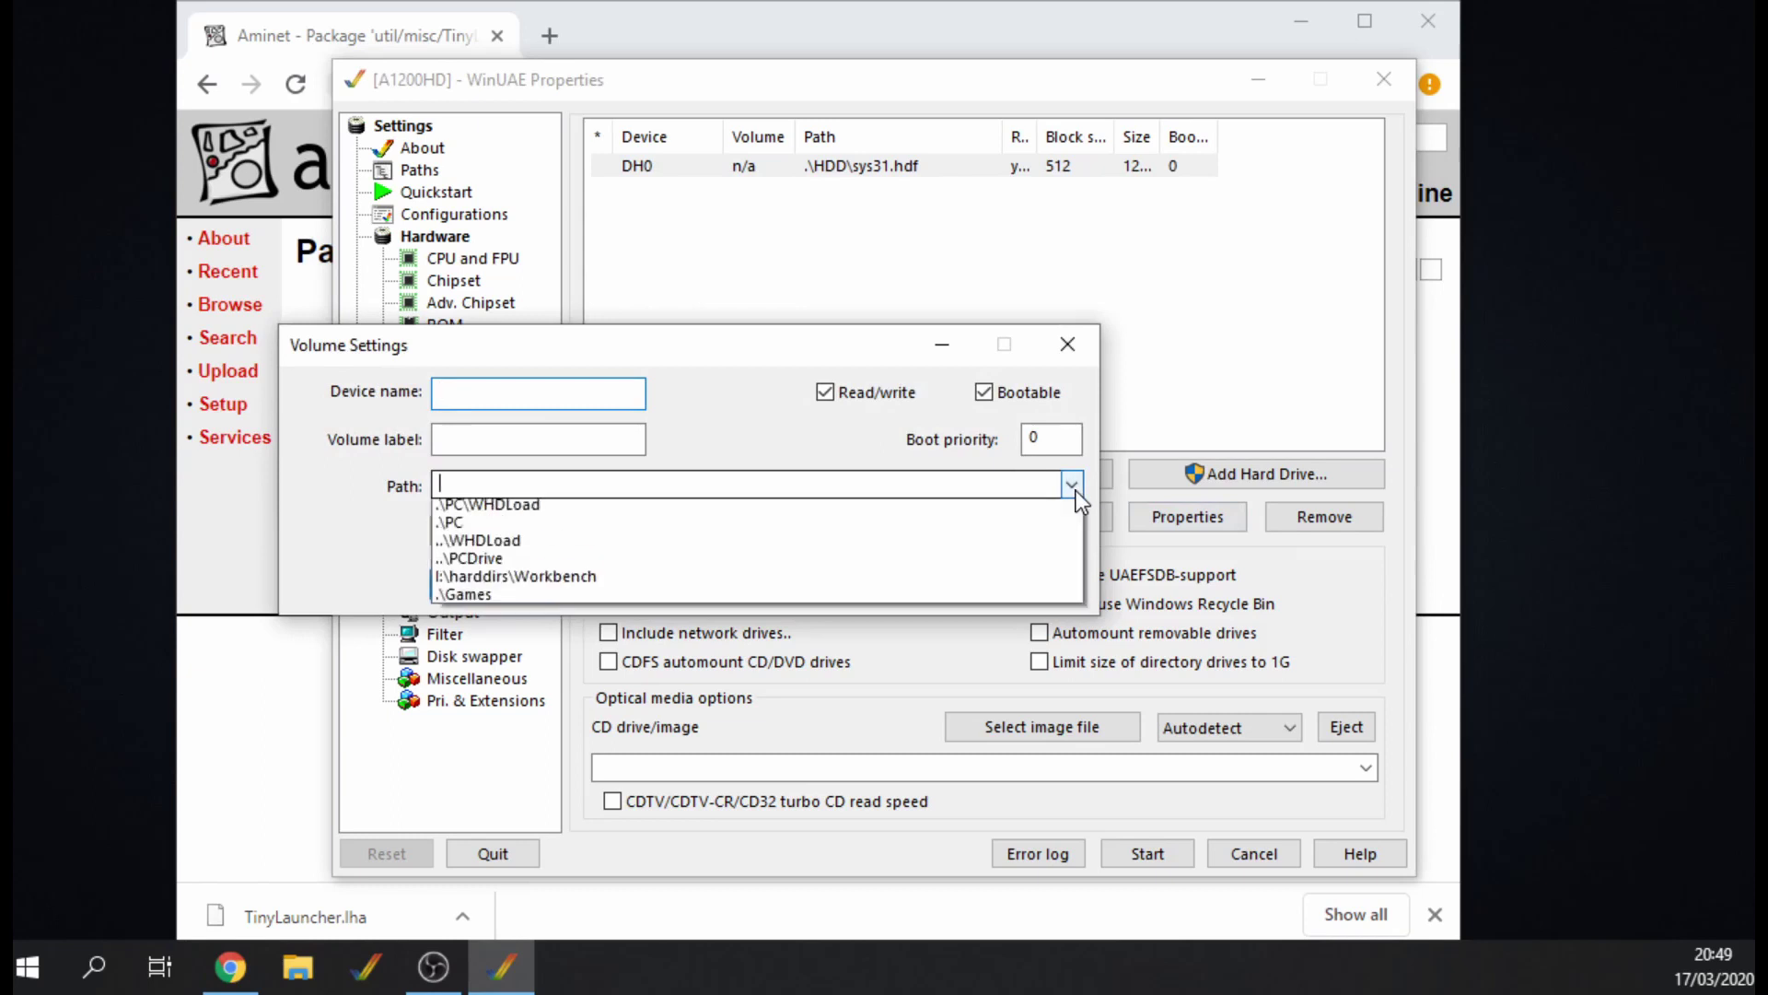
click(510, 528)
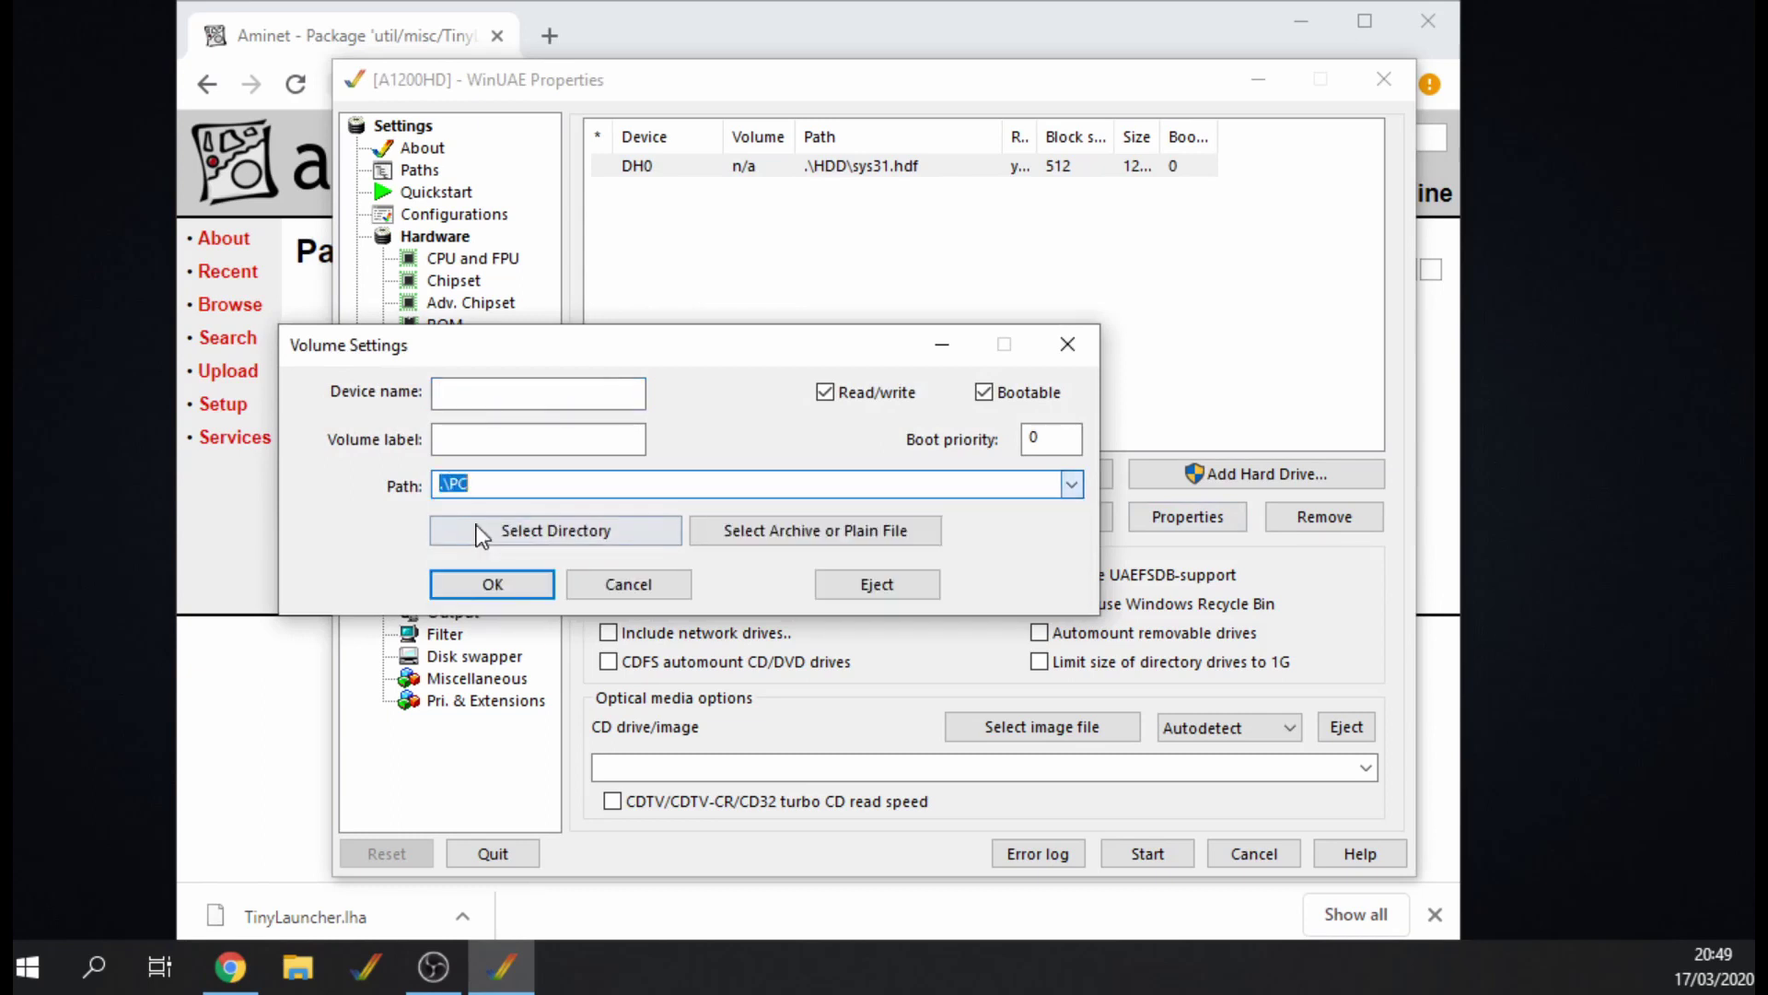
click(540, 400)
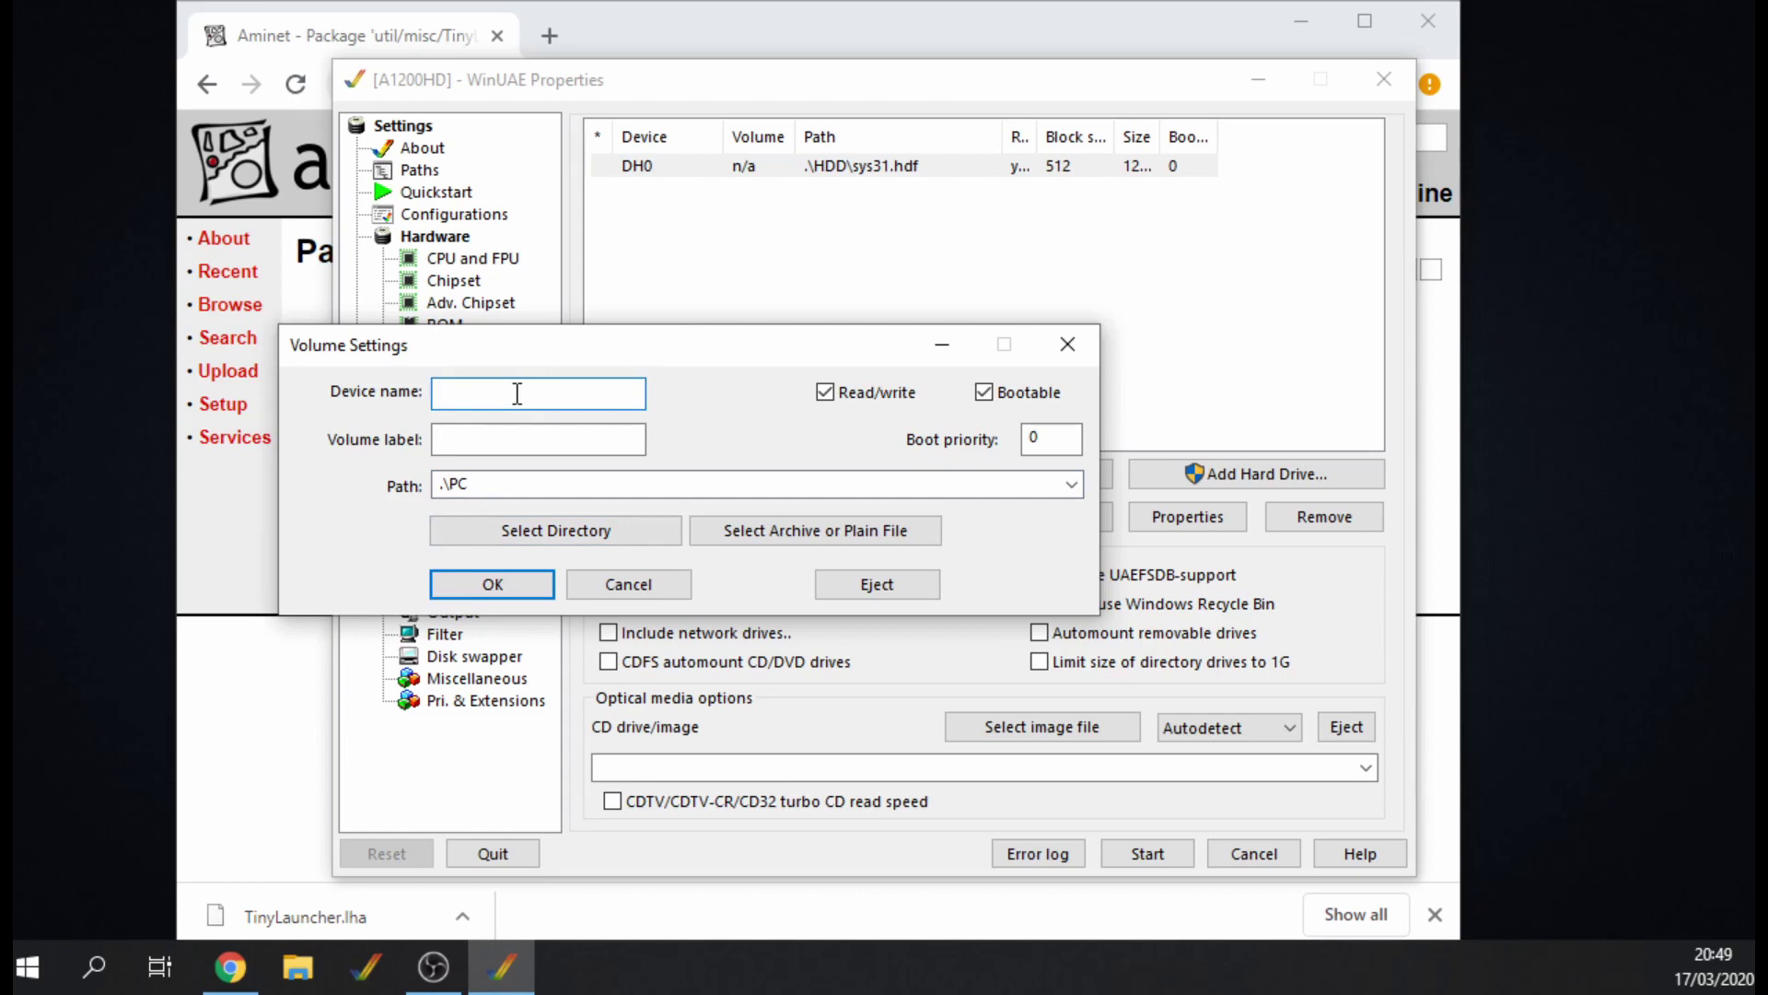
text(DH1)
click(440, 438)
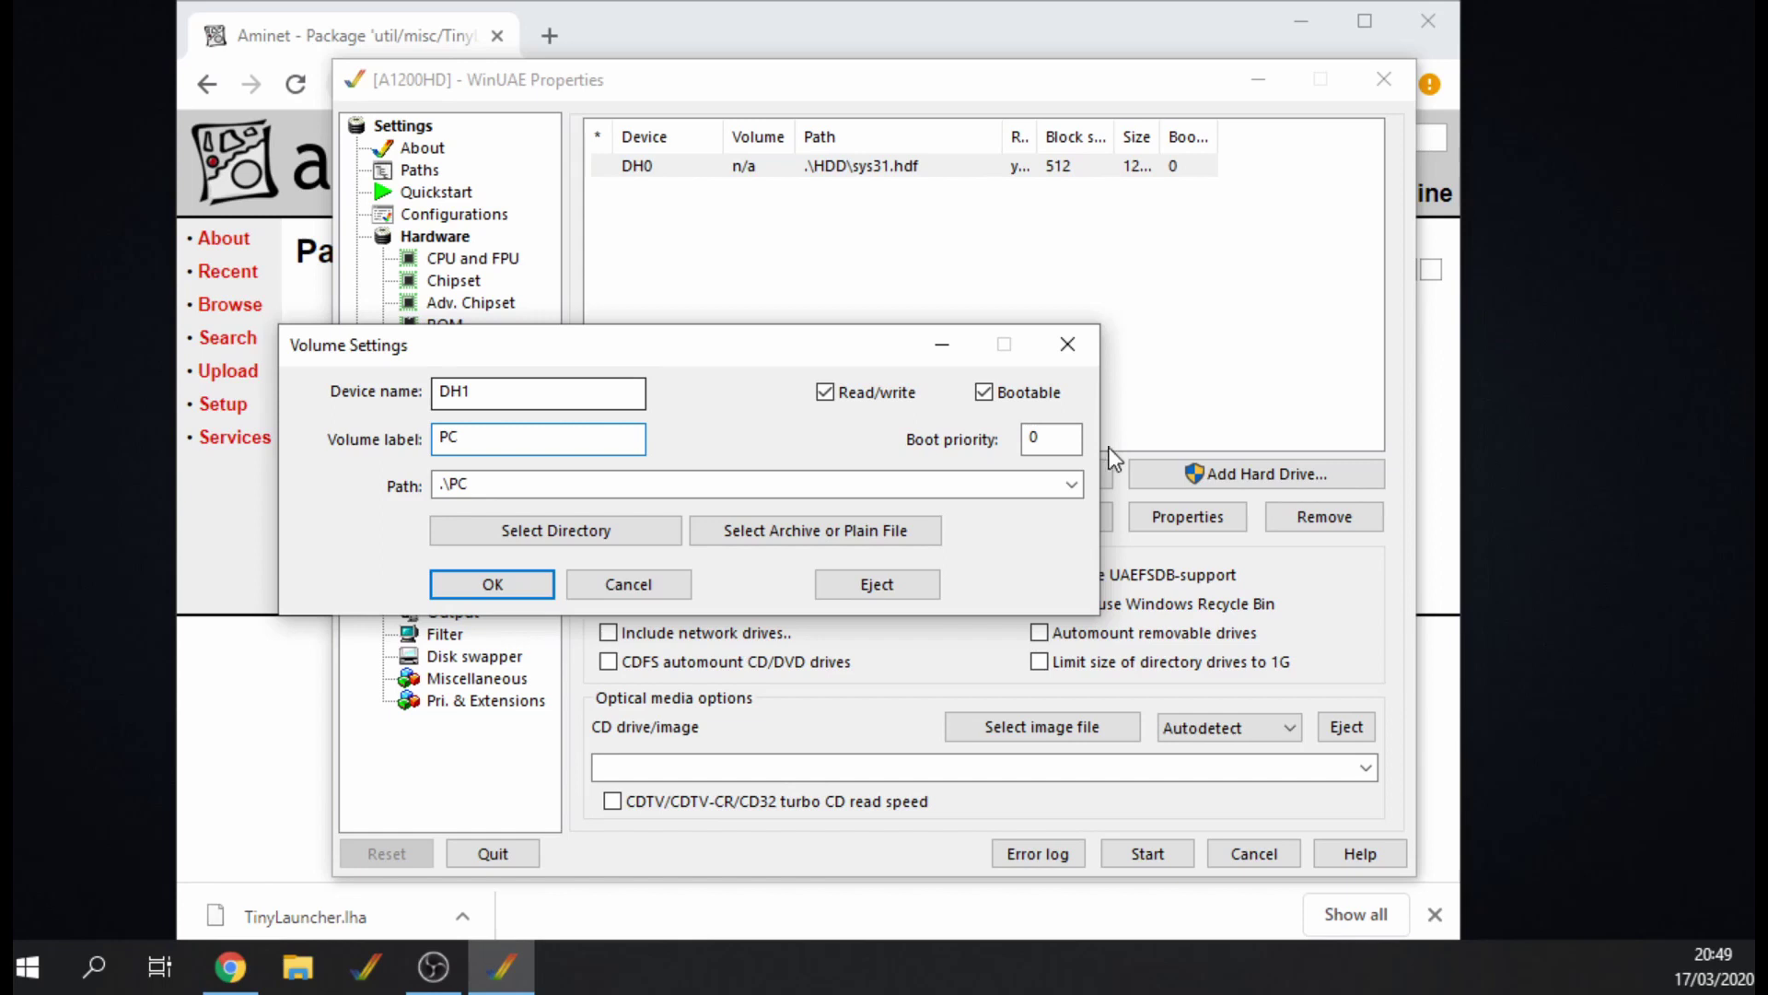
click(1013, 392)
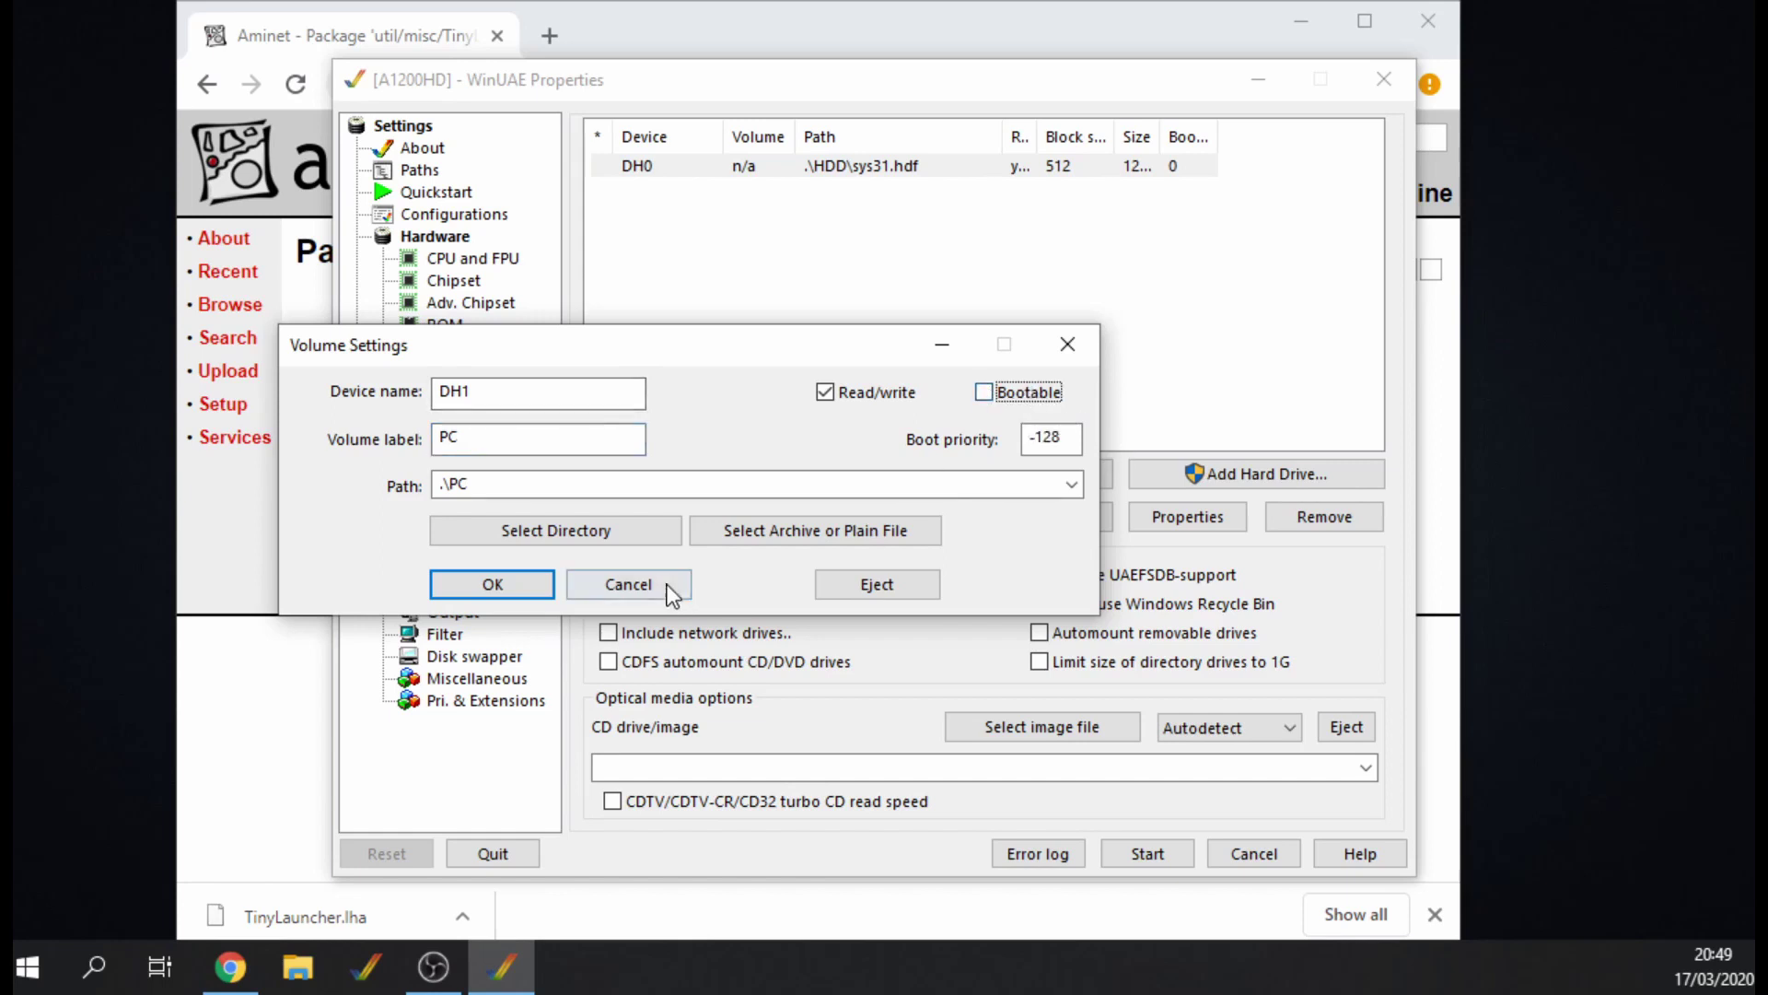
click(502, 586)
- Add the directory ..\WHDLoad as a non-bootable hard drive with device name DH2 and volume label Games
click(712, 475)
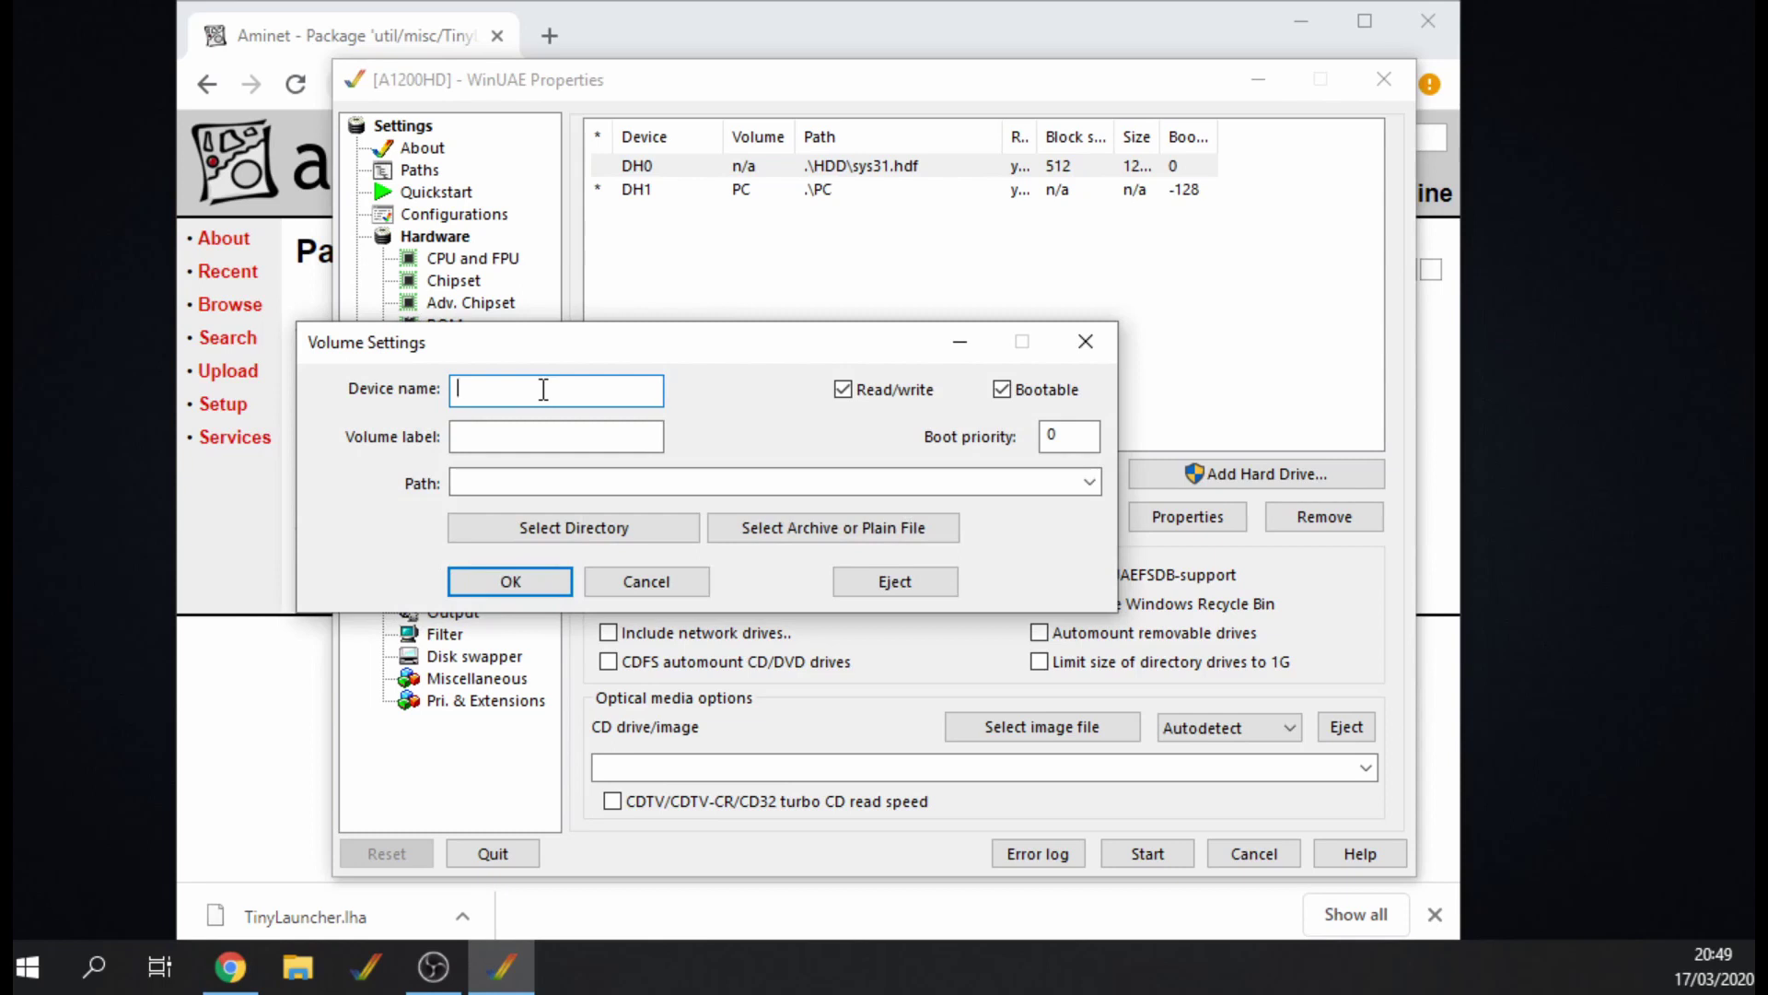
text(DH2)
key(Tab)
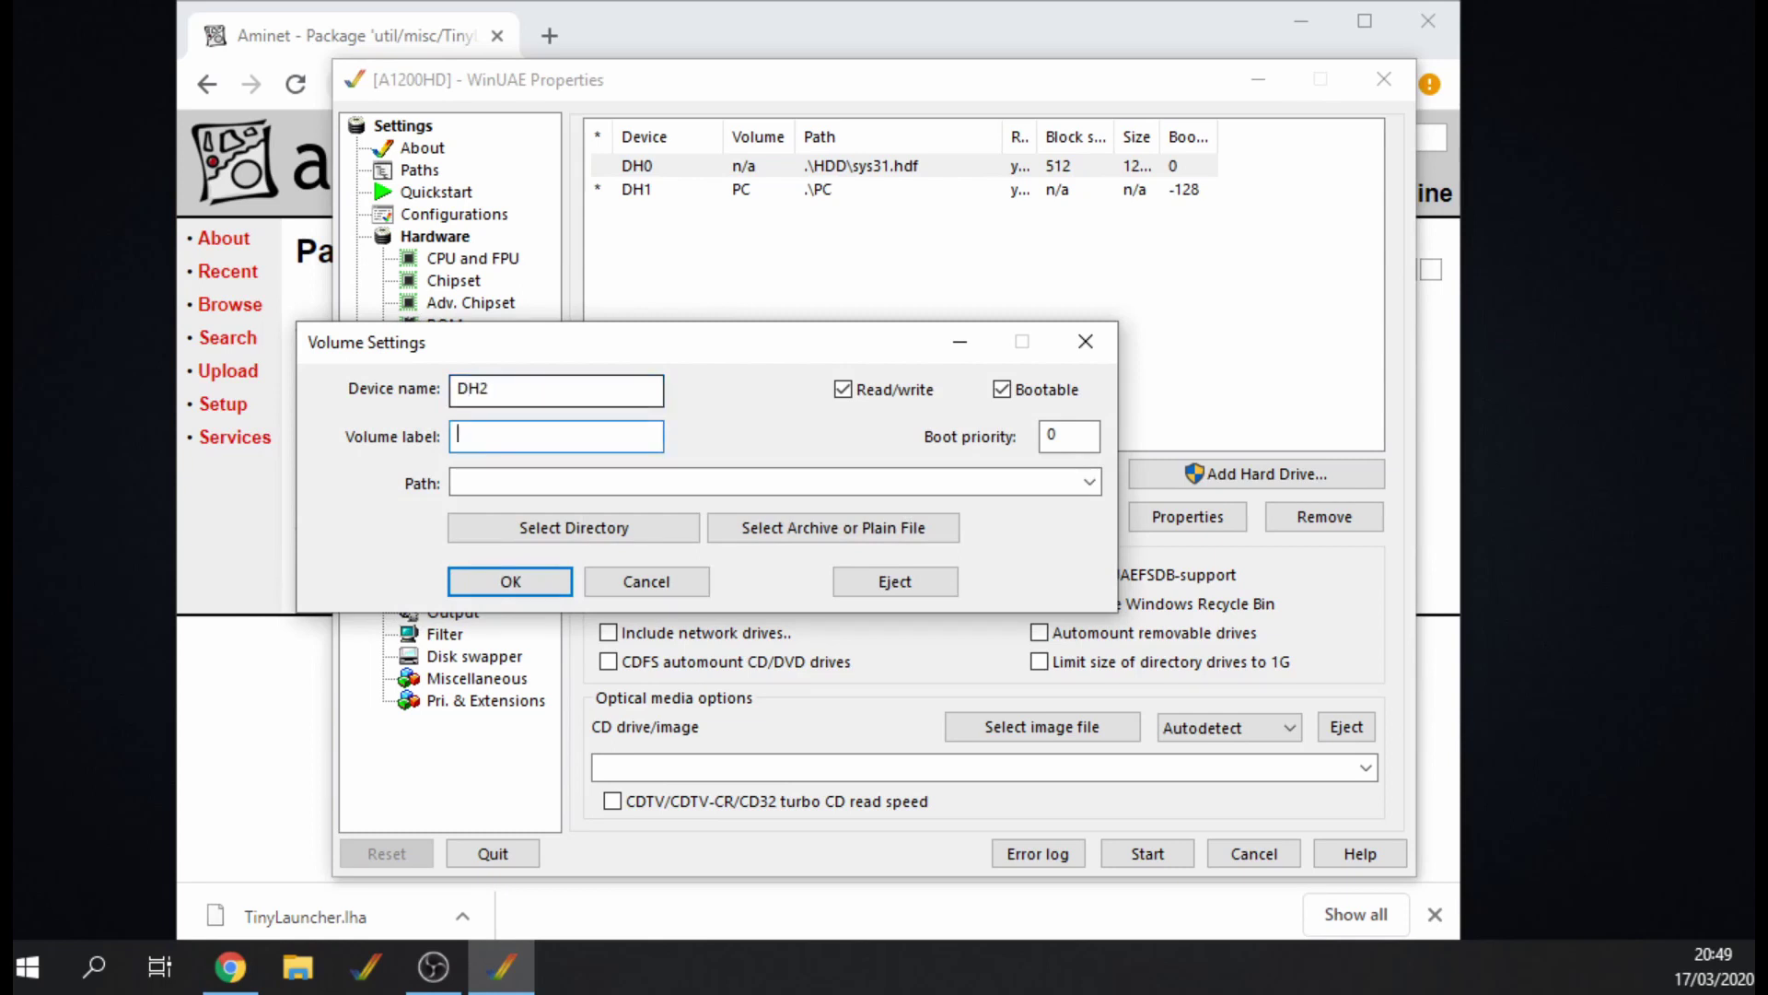
text(Games)
click(1008, 393)
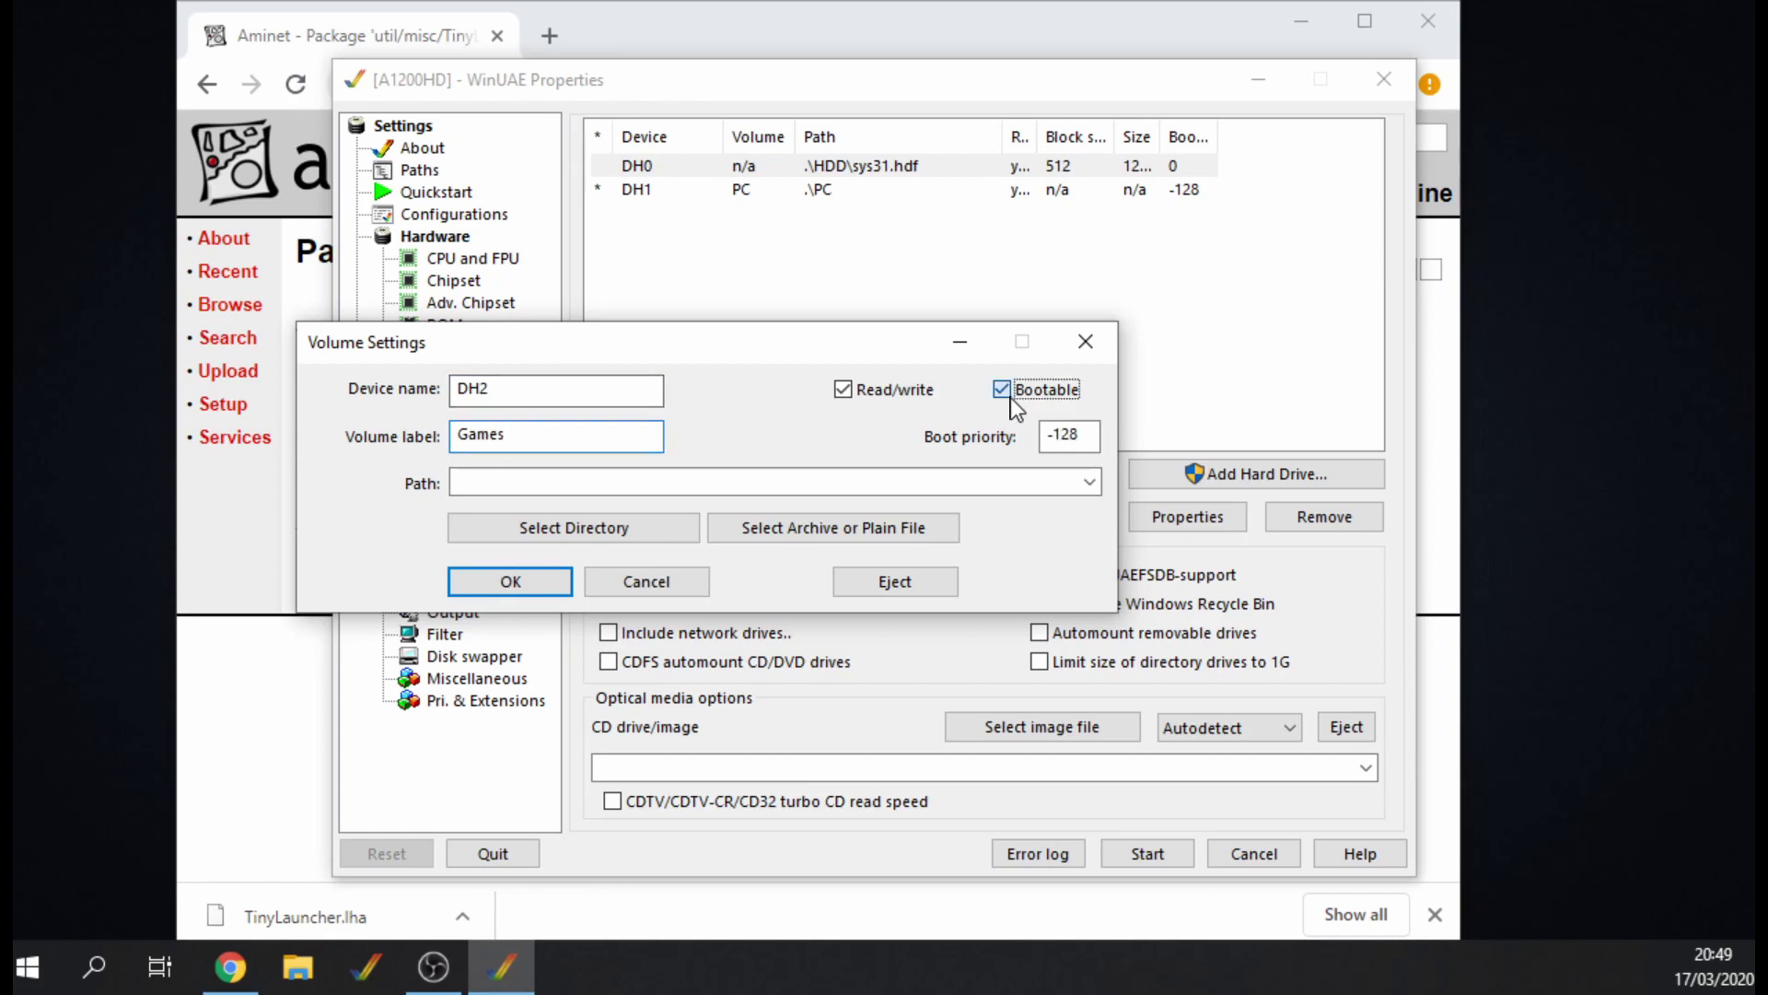
click(1090, 484)
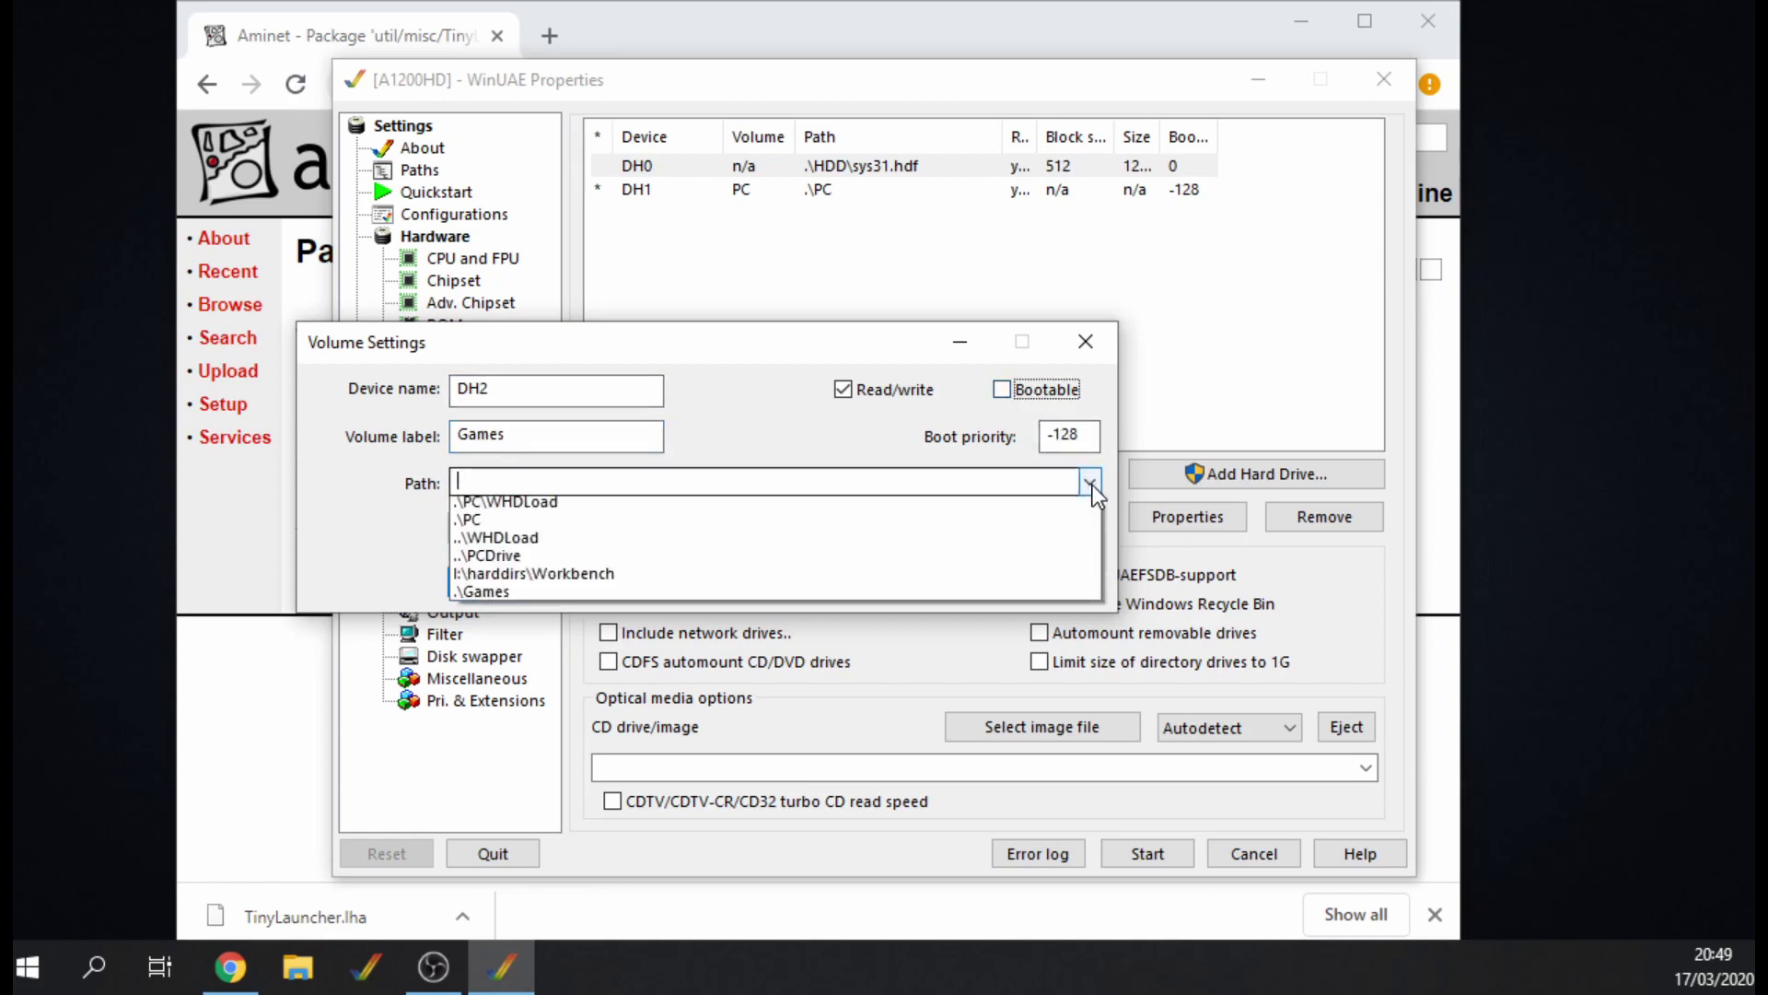
click(527, 545)
click(532, 527)
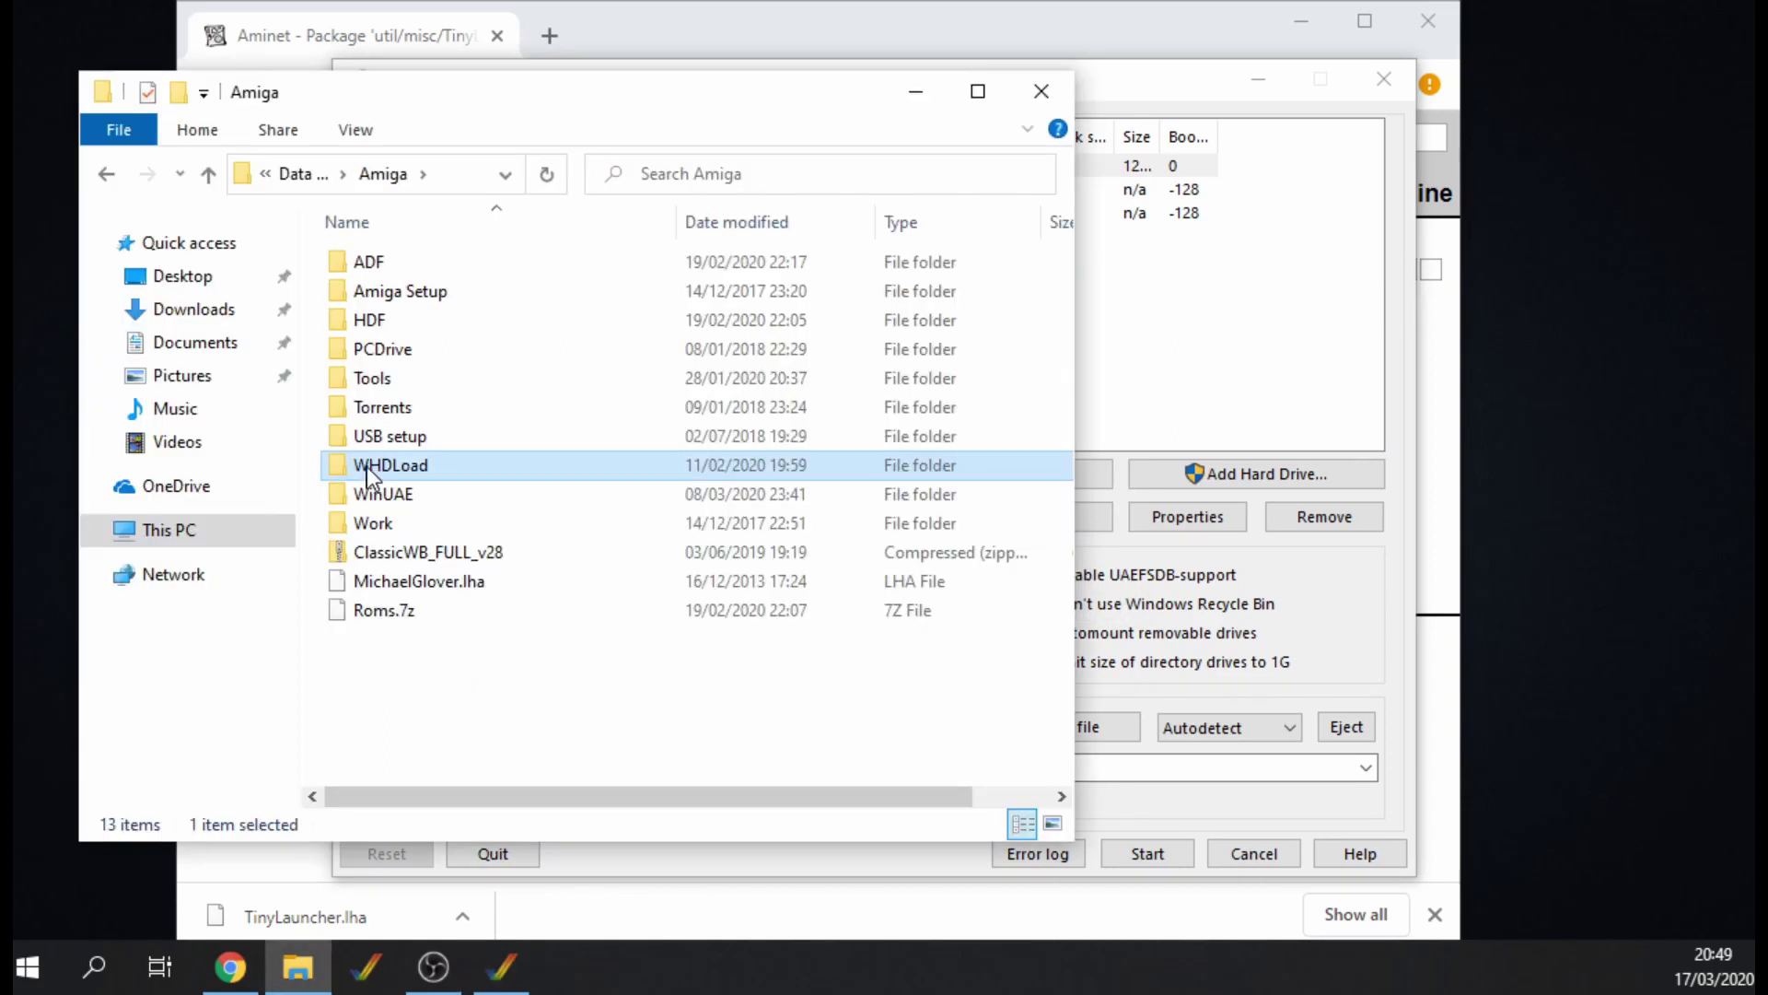
- Inspect the game folders inside the Amiga WHDLoad directory in File Explorer and close the window
double_click(368, 466)
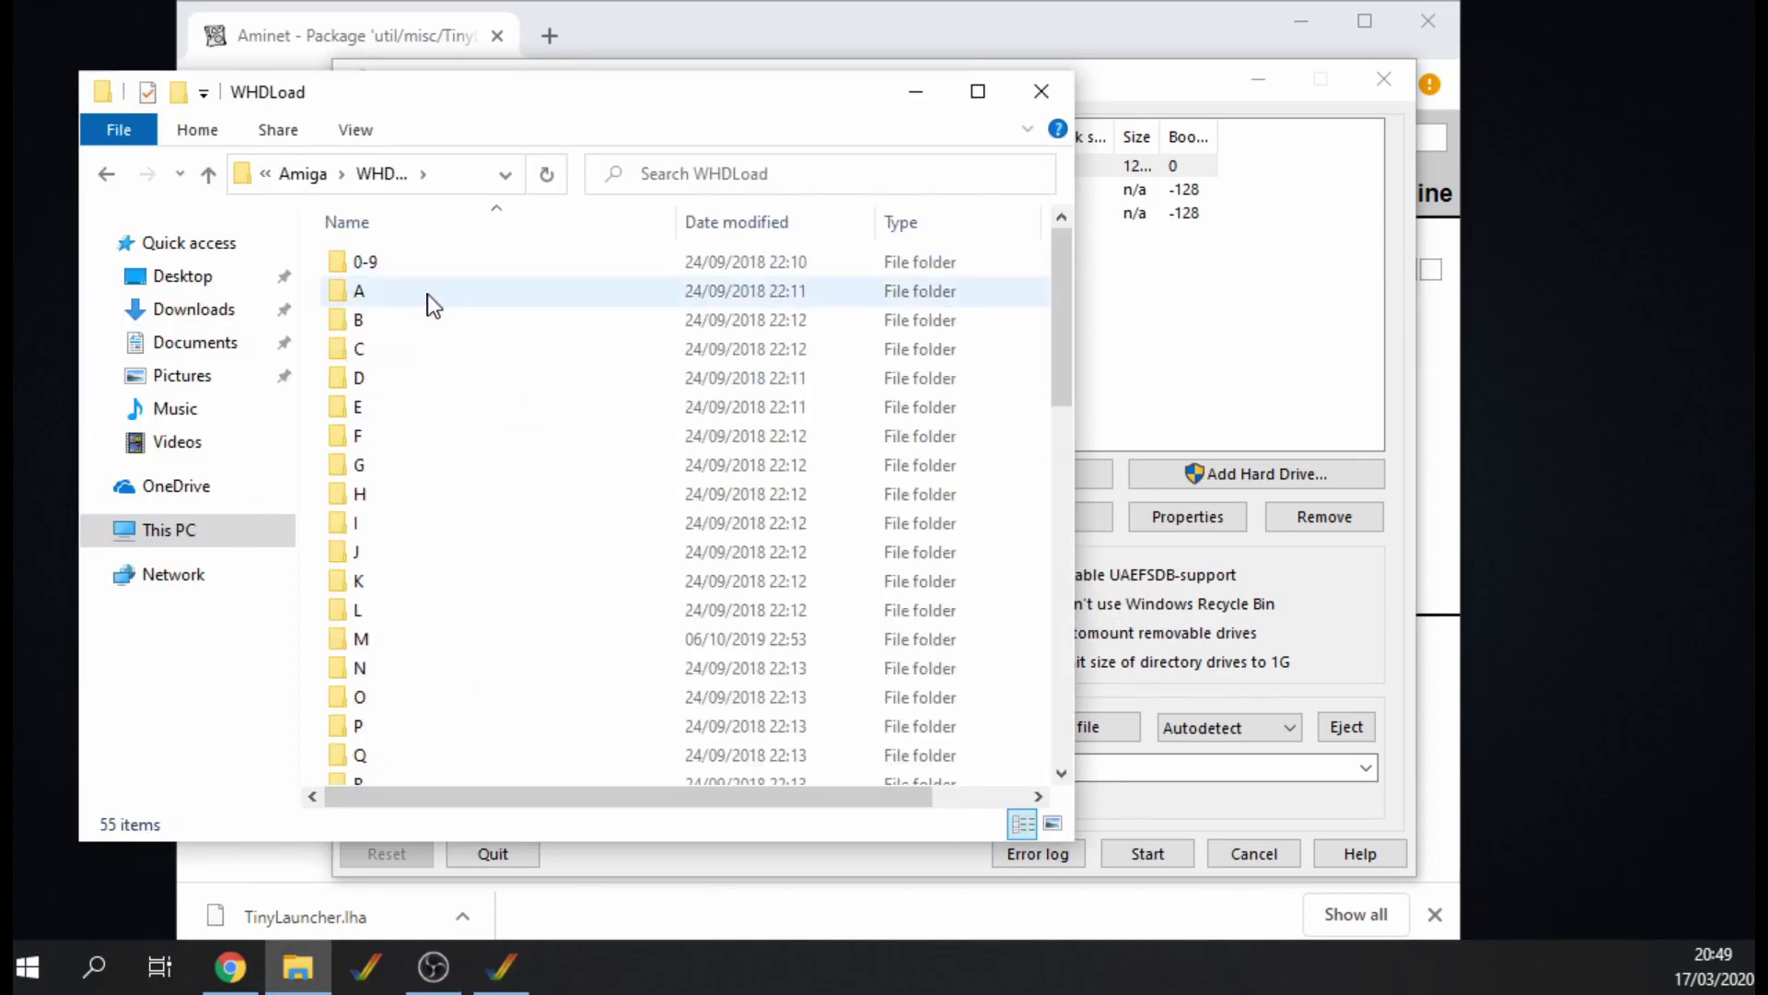
scroll(425, 644, down, 4)
scroll(427, 654, down, 2)
scroll(427, 655, up, 6)
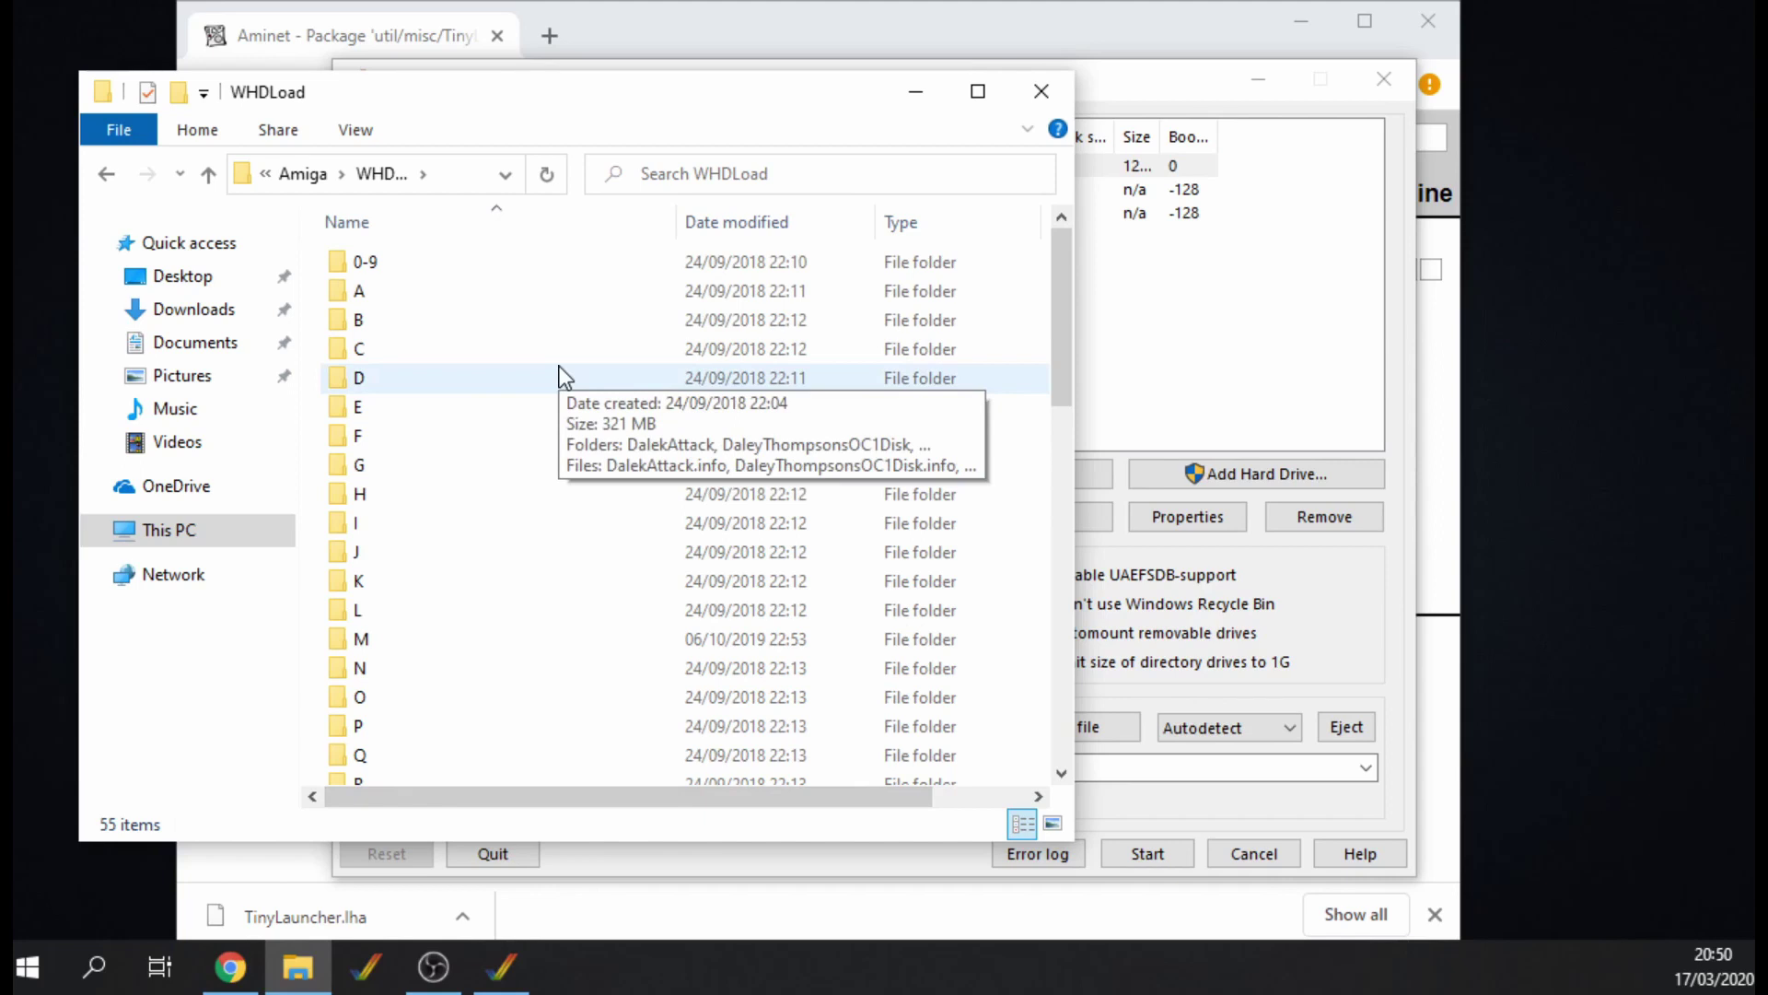
key(alt+F4)
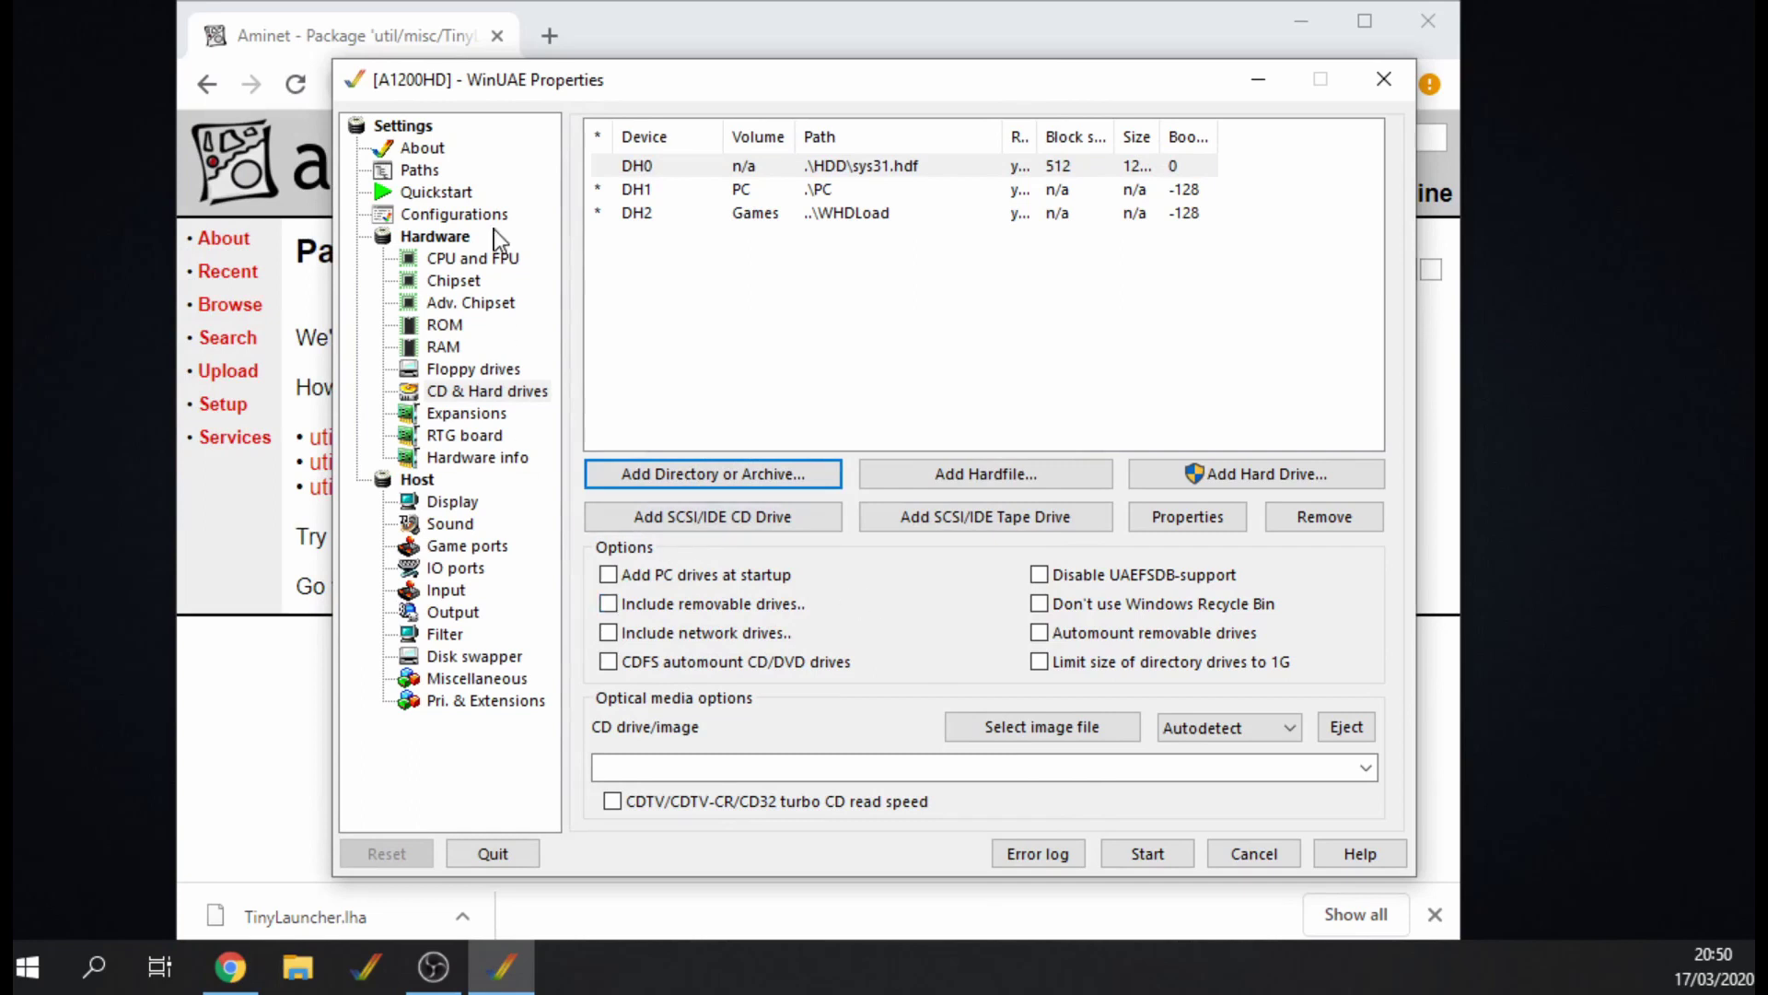
- Save the settings to the A1200HD.uae configuration and start the emulation
click(454, 215)
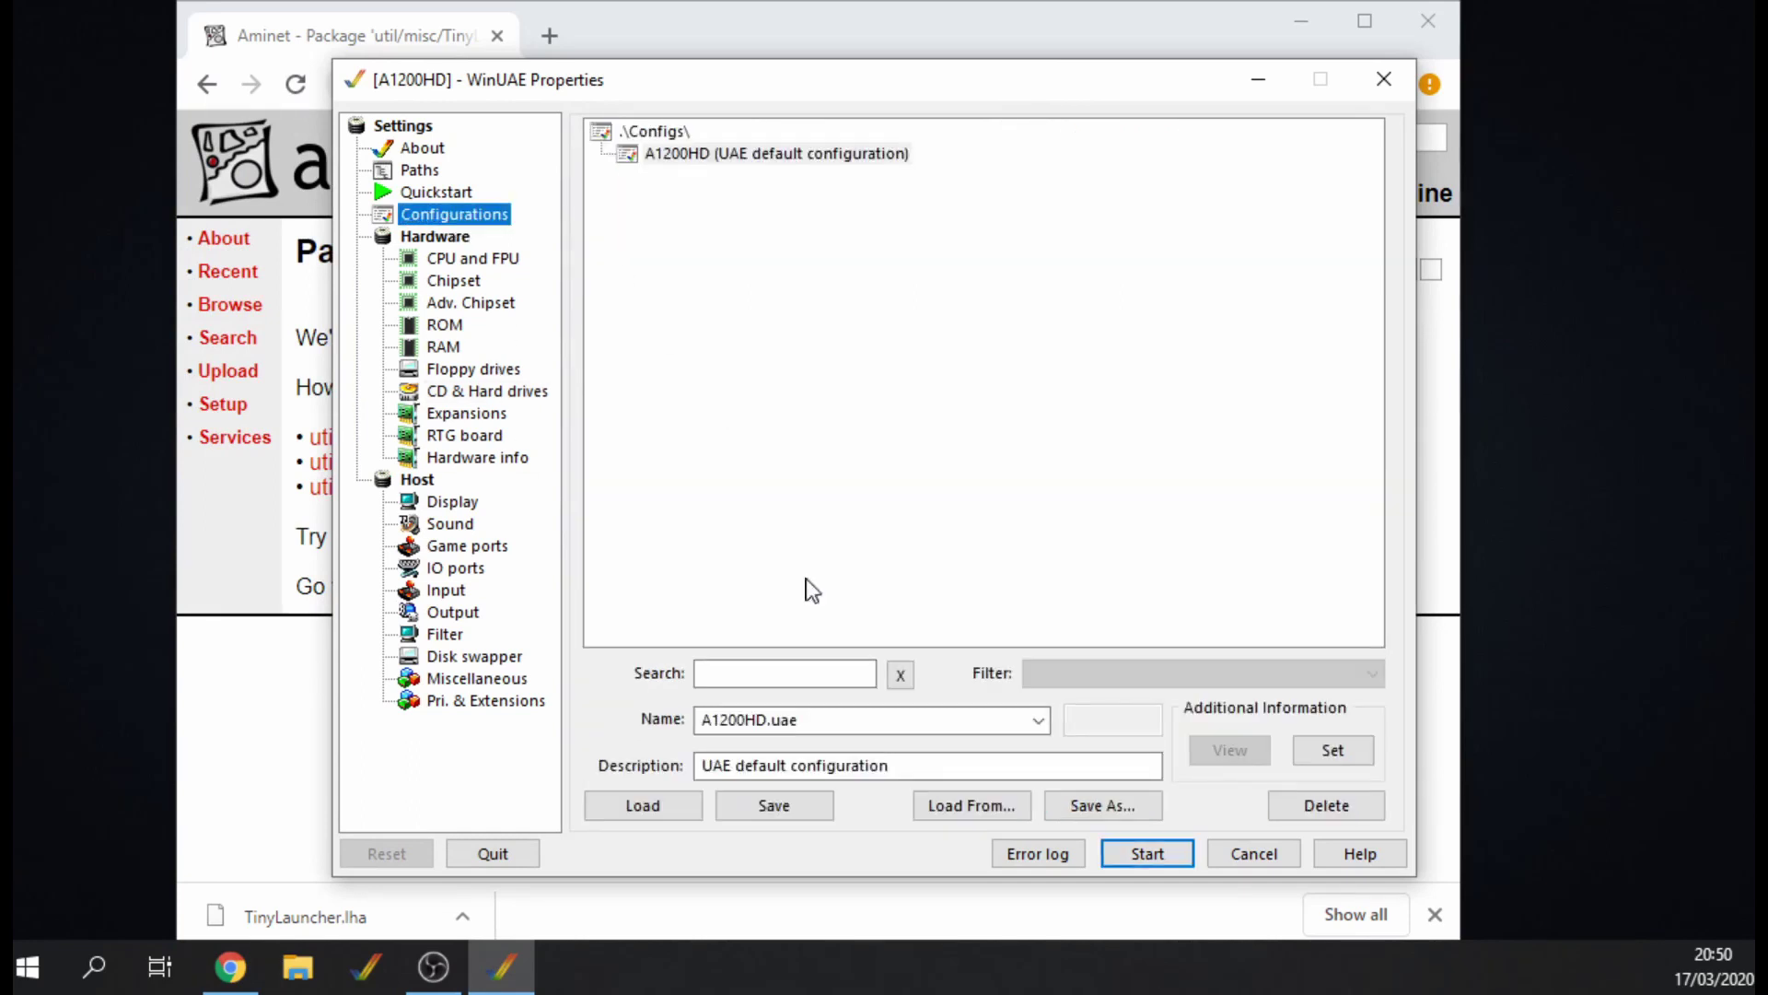
click(793, 809)
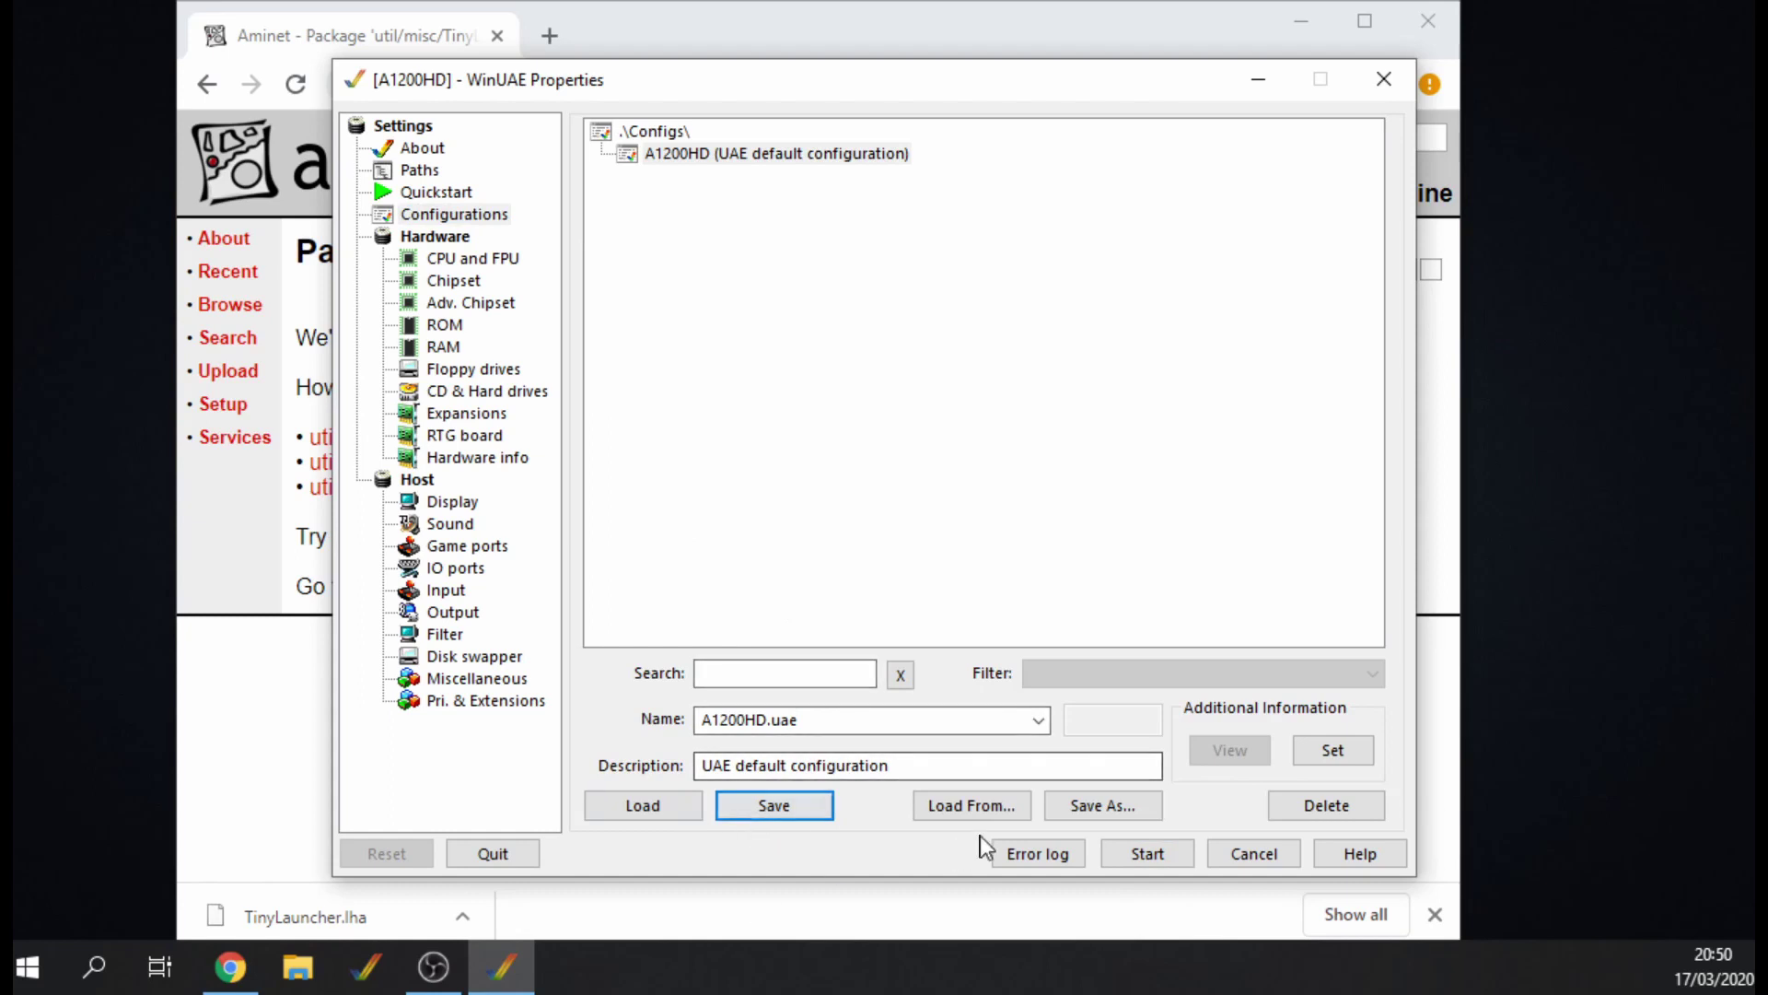
click(1152, 857)
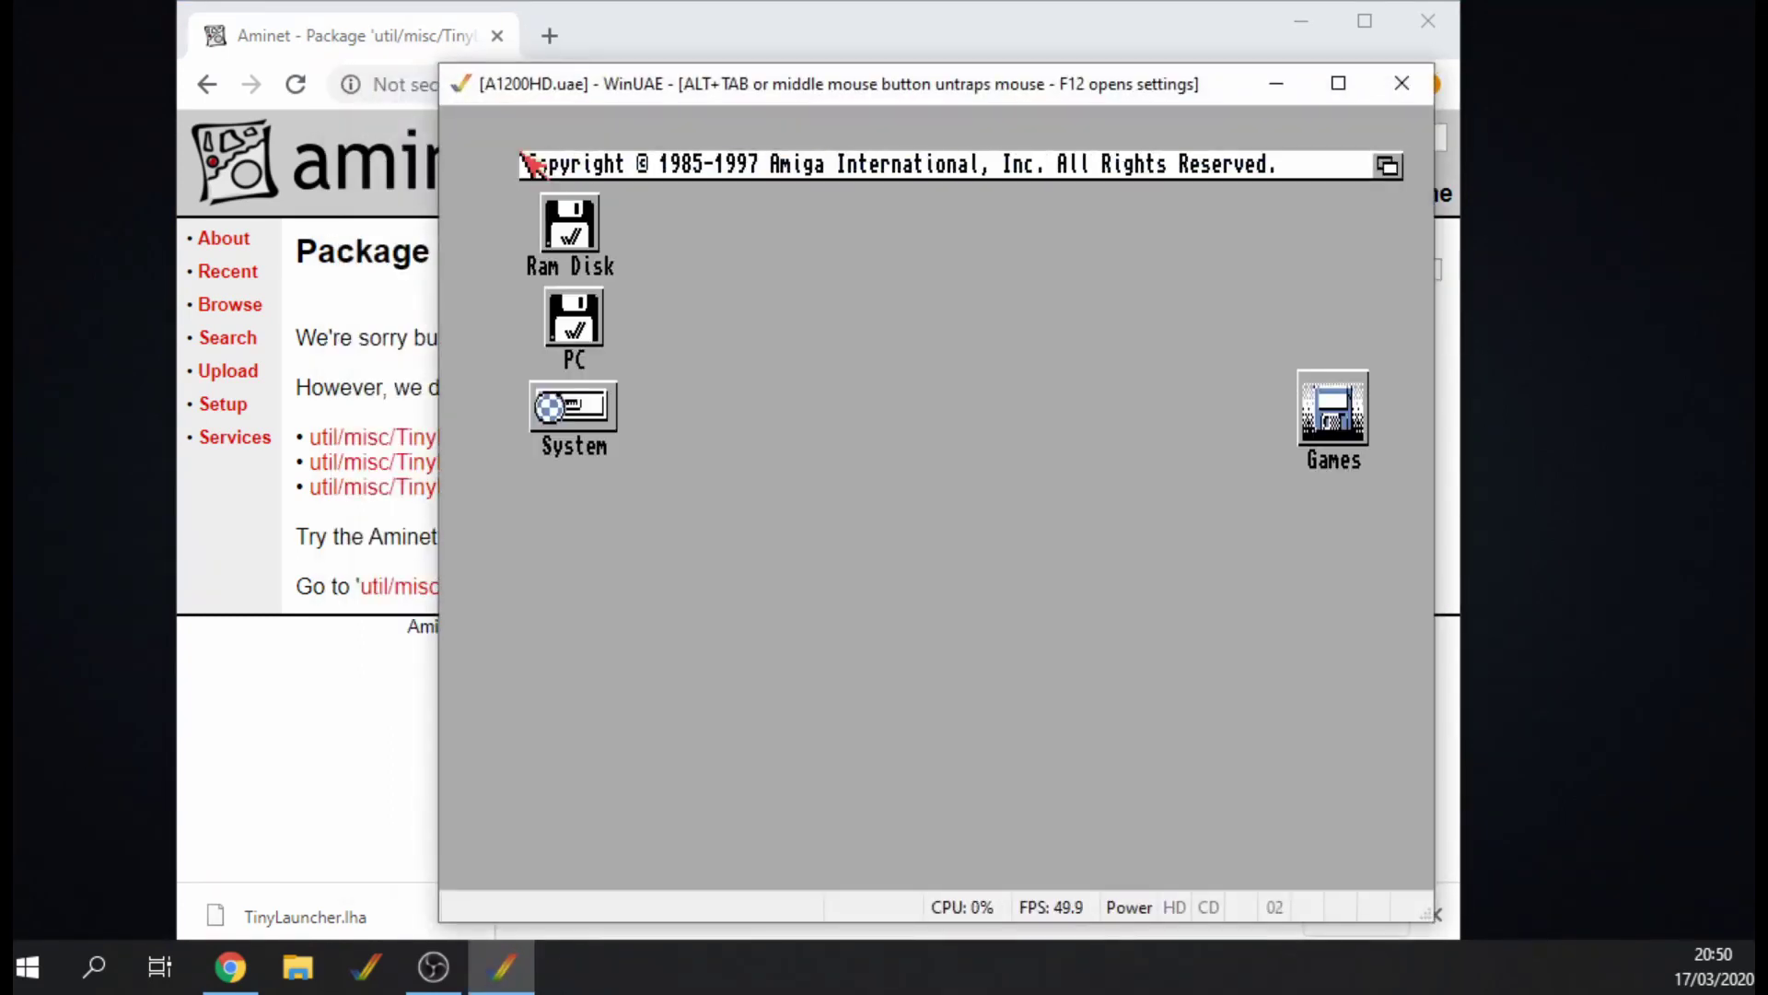
- Open the PC drive on the Workbench, reposition its window, and check the contents of the Games drive
double_click(582, 311)
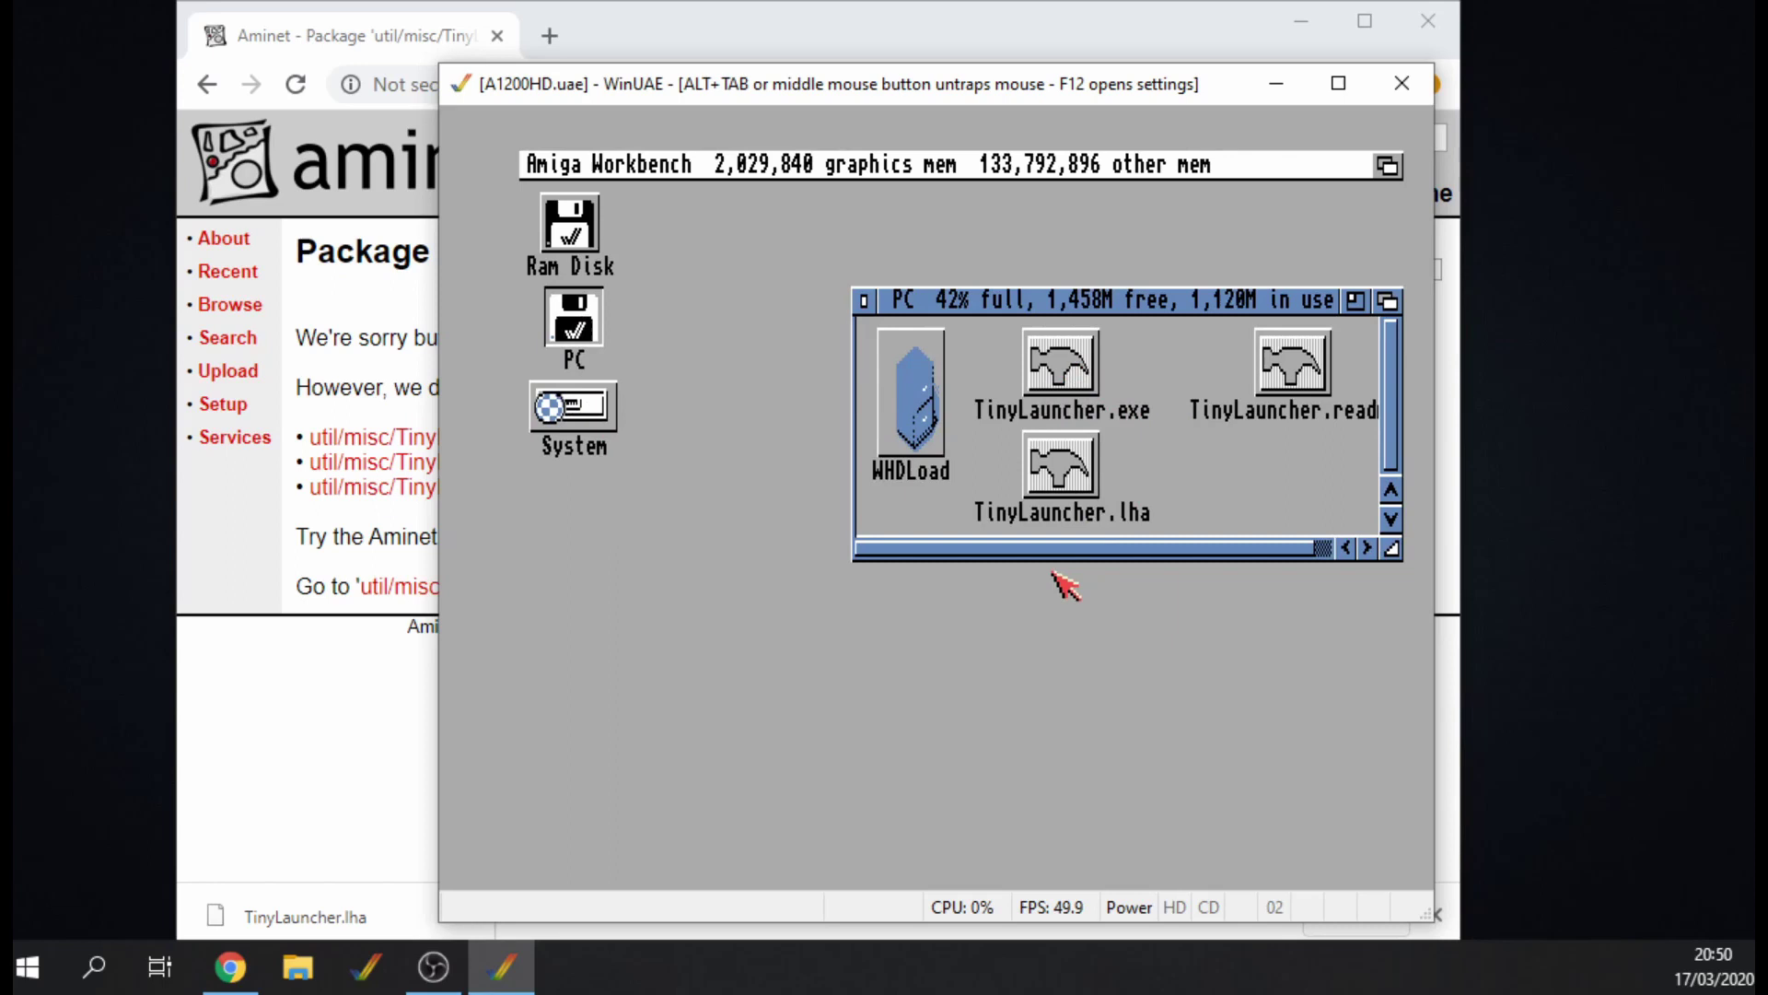
drag(1069, 307, 907, 502)
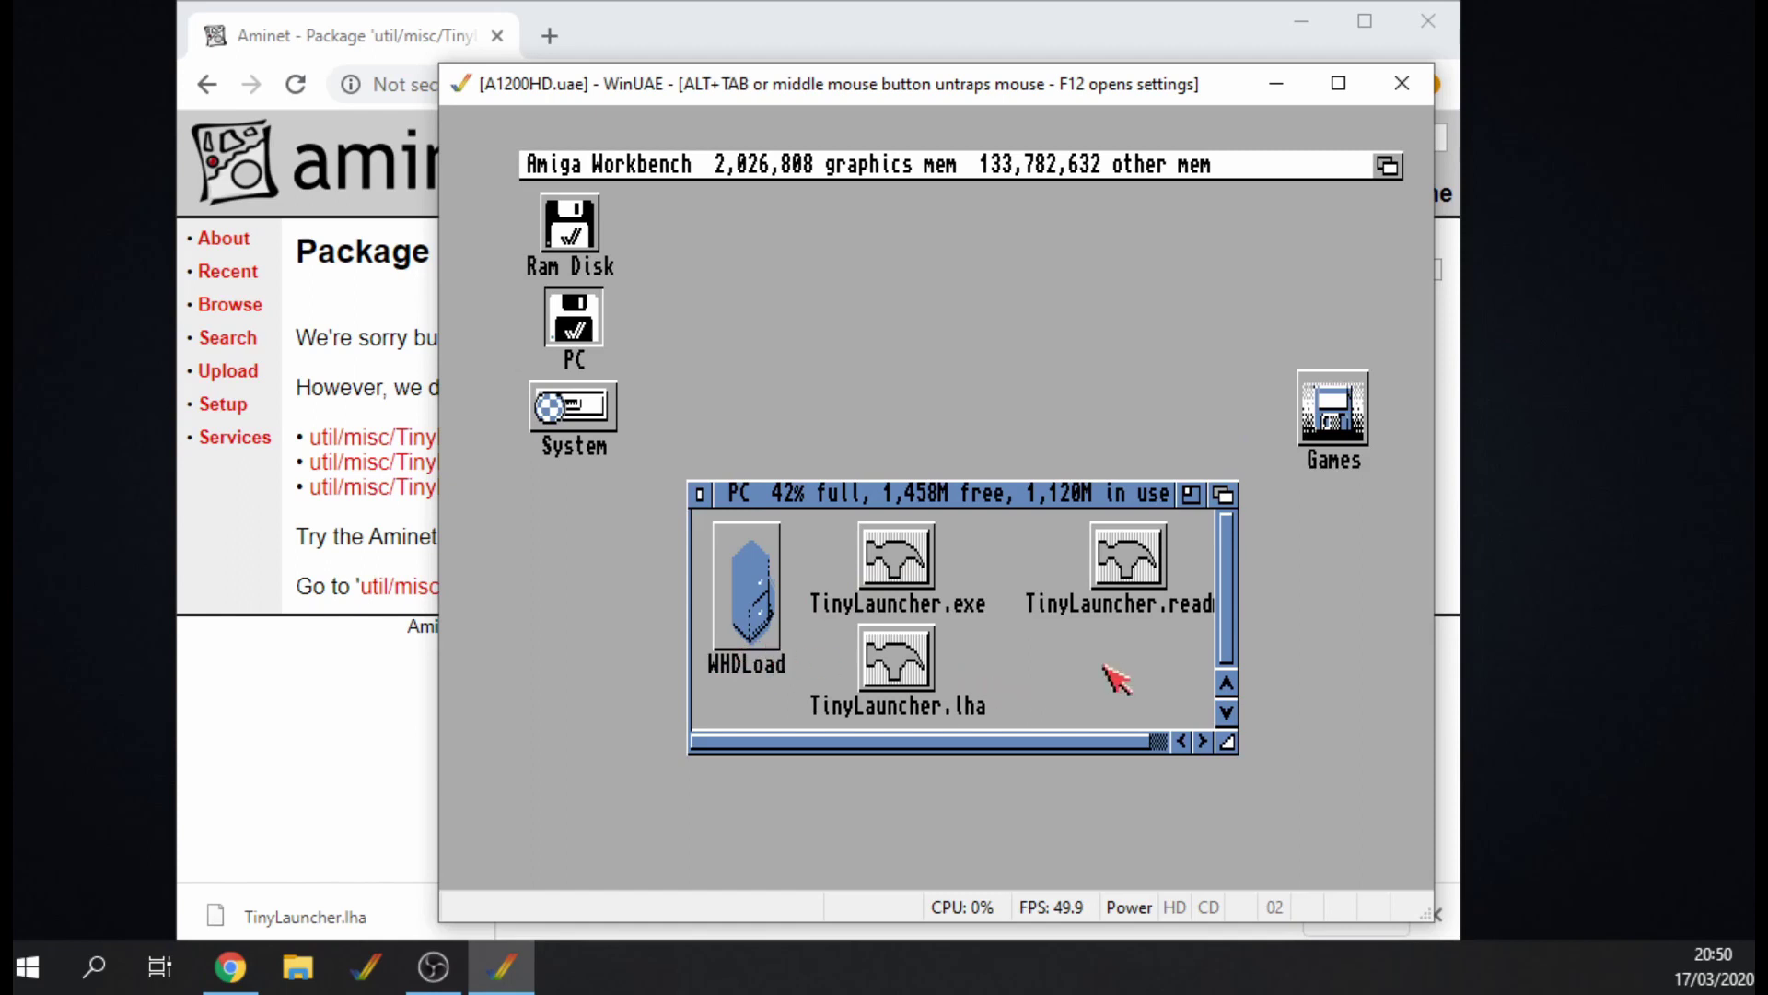
double_click(1346, 406)
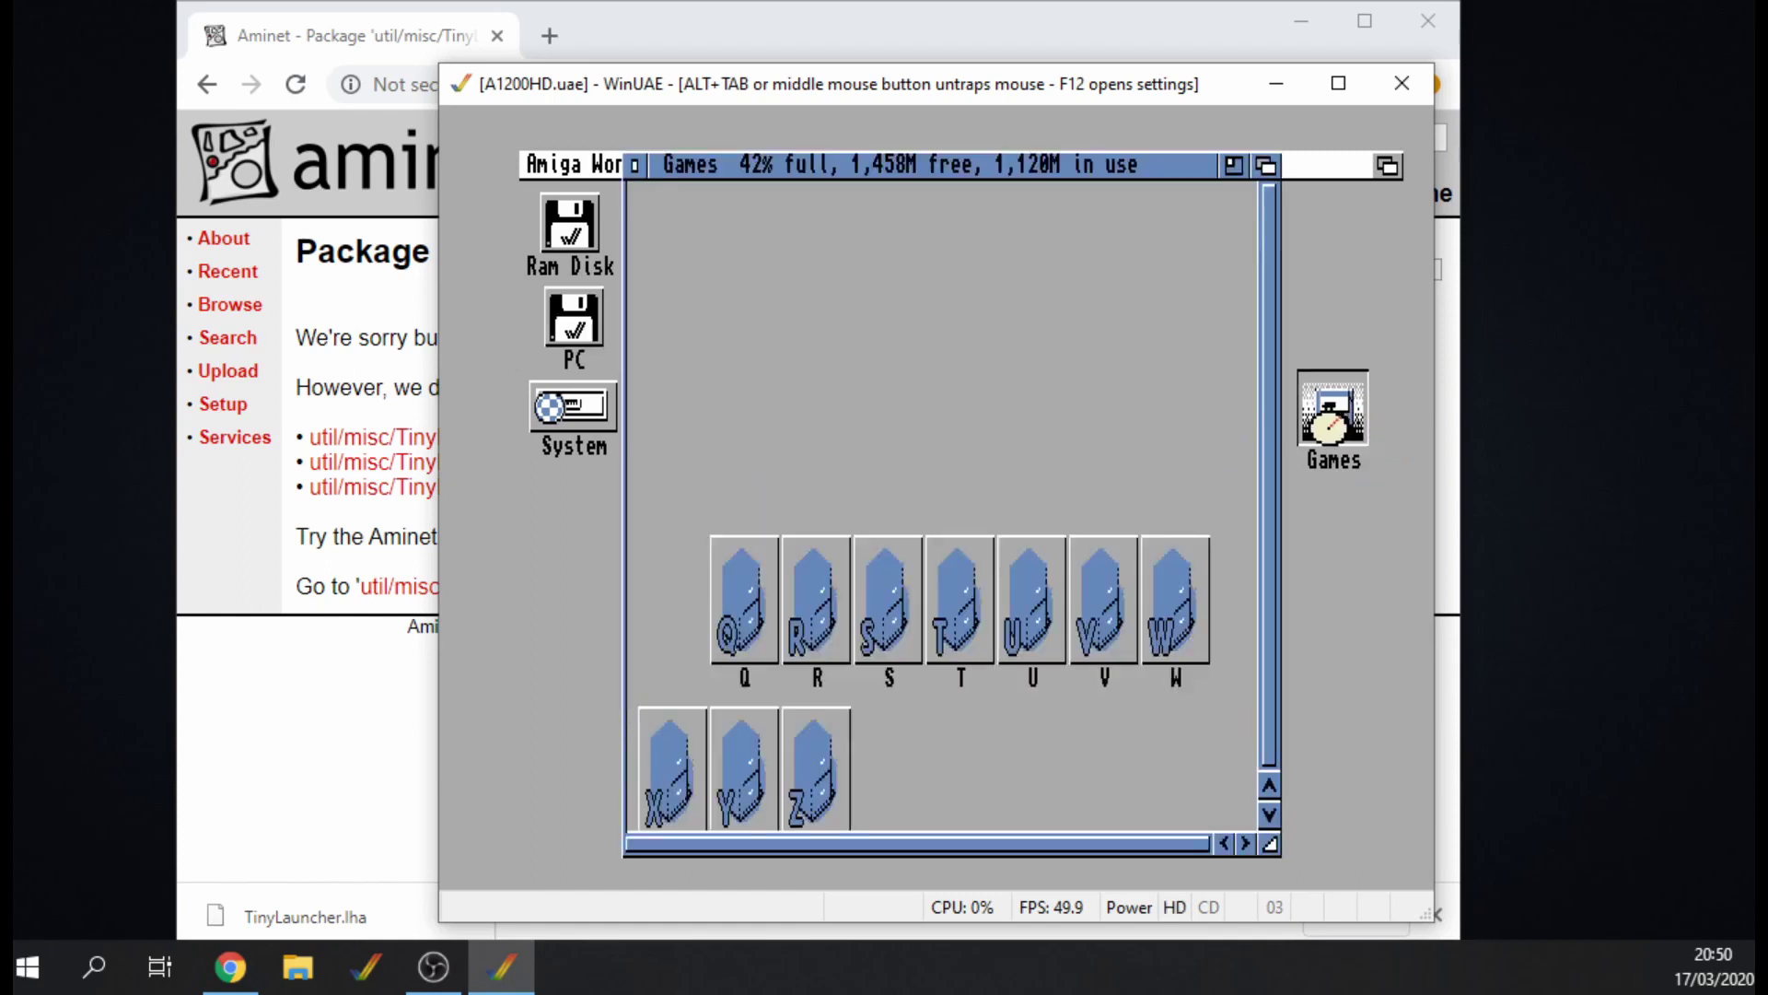
click(634, 165)
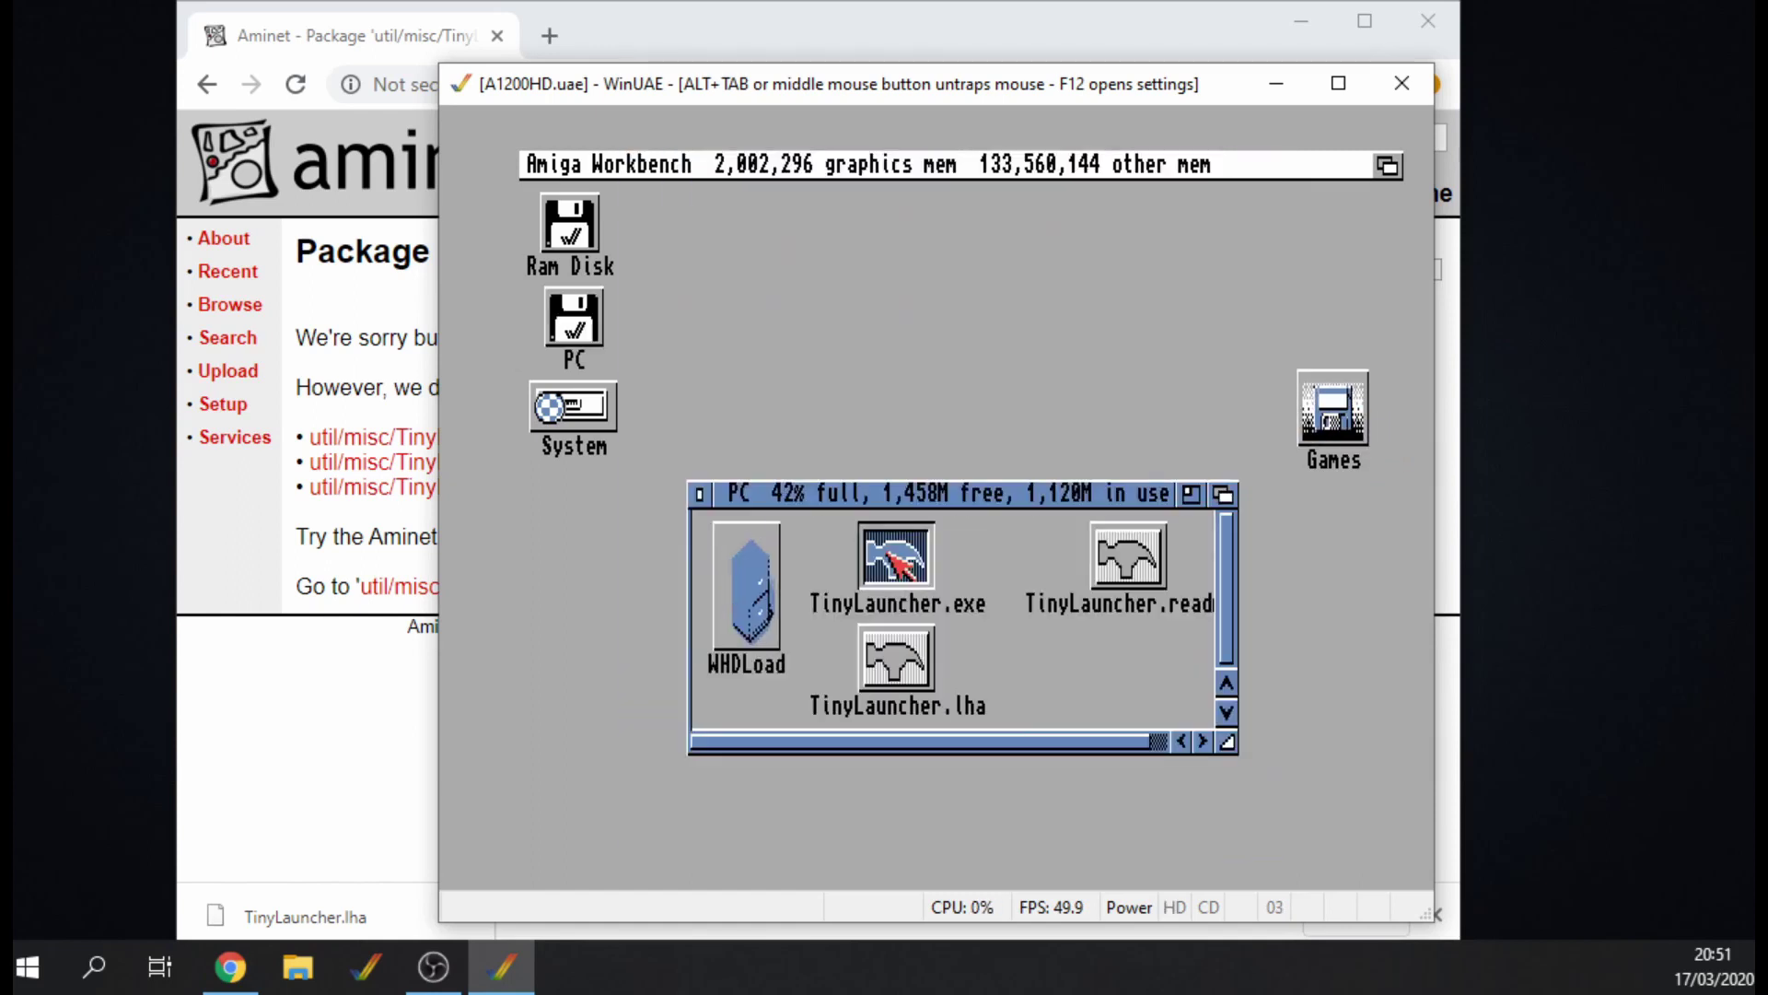
- Open the Tools drawer on the System drive and arrange its window behind the System and PC windows
double_click(589, 413)
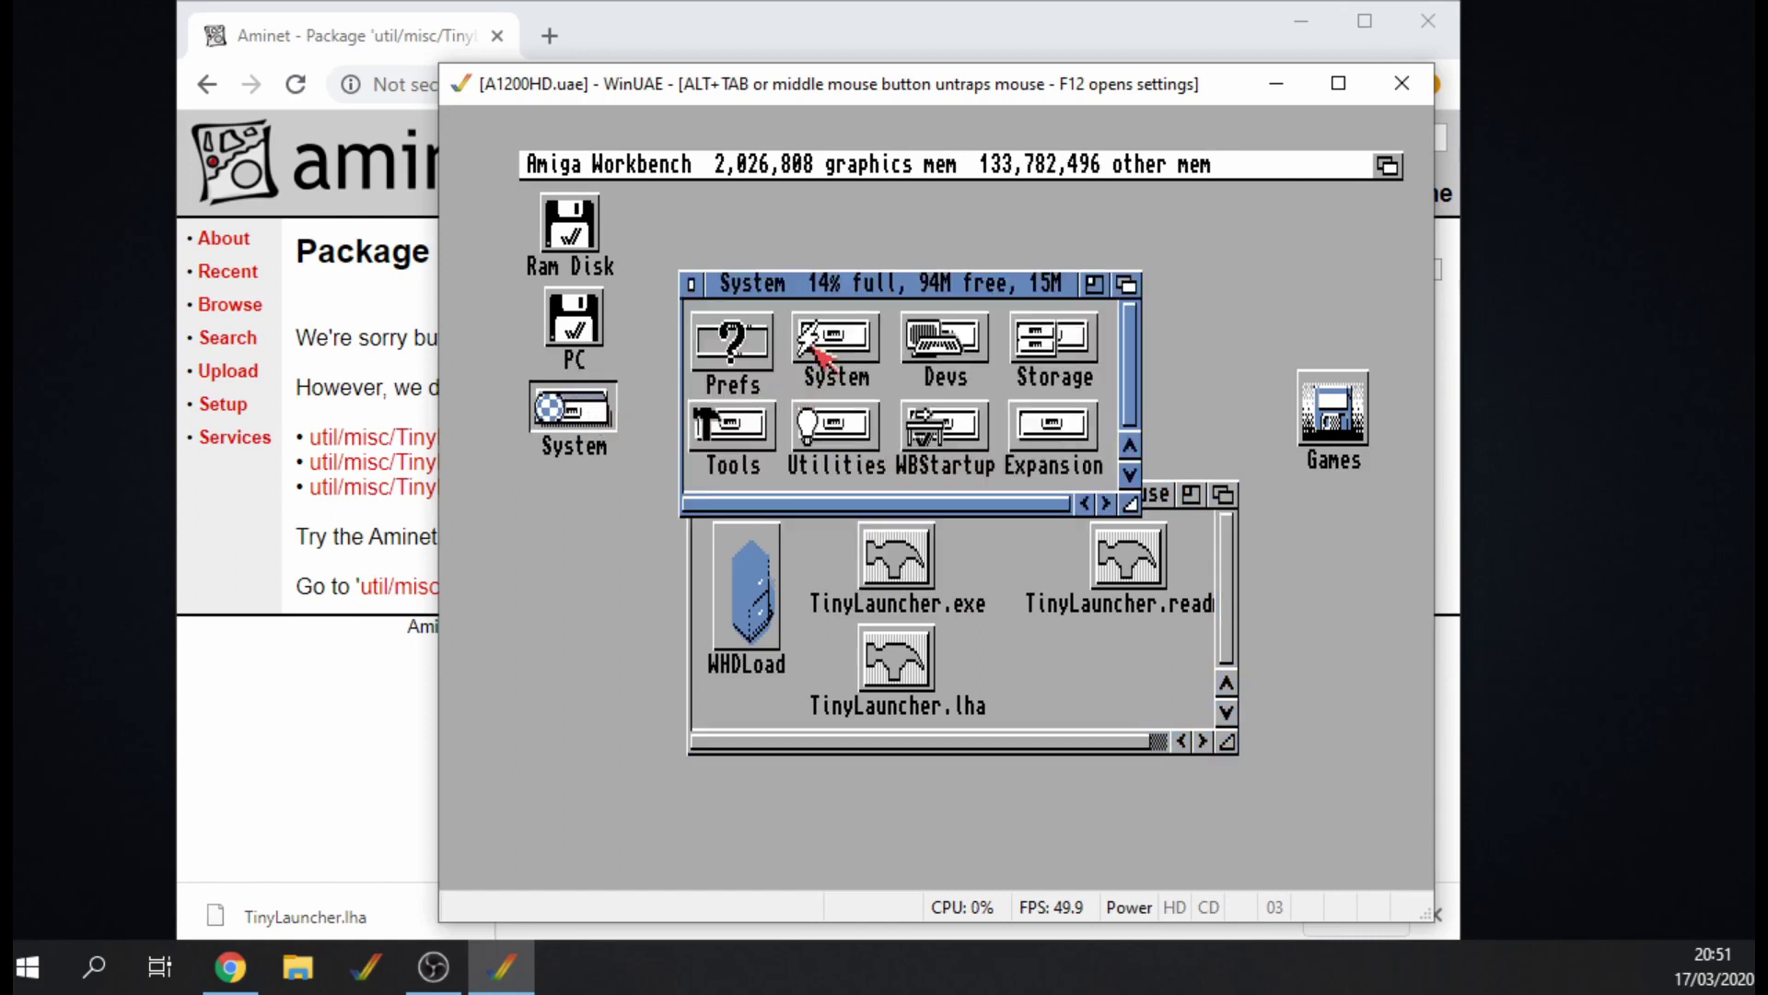
double_click(734, 433)
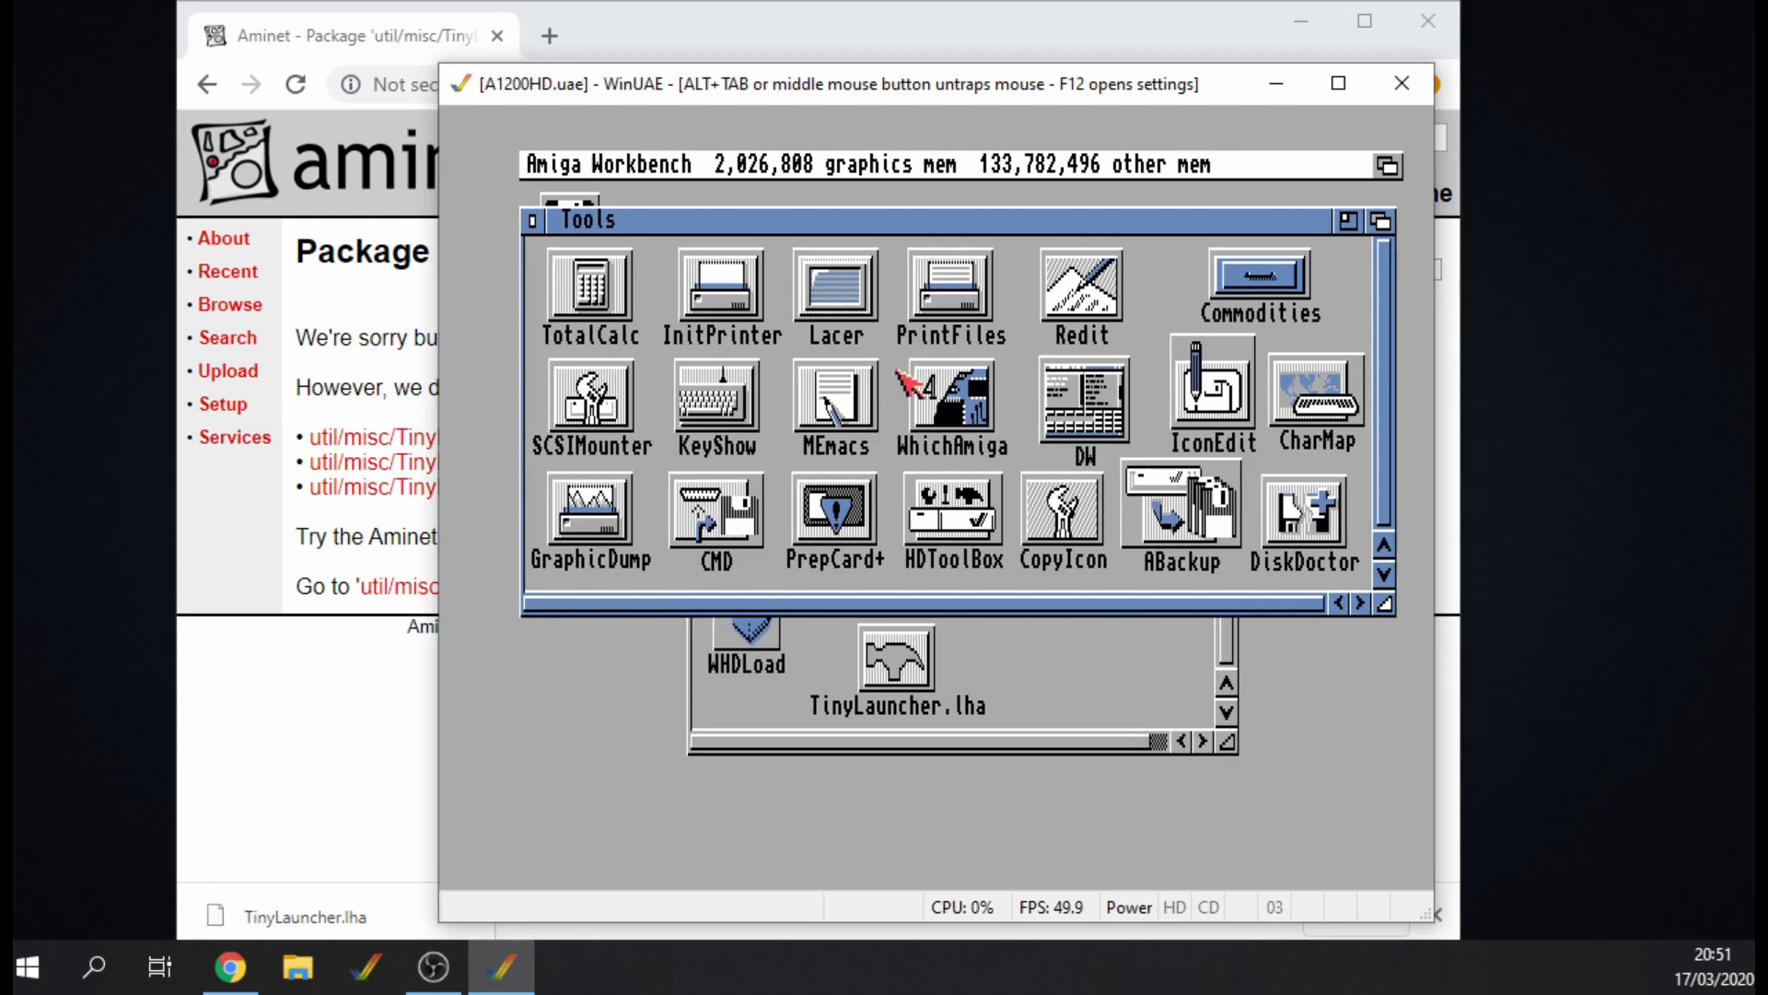
drag(1384, 606, 1394, 705)
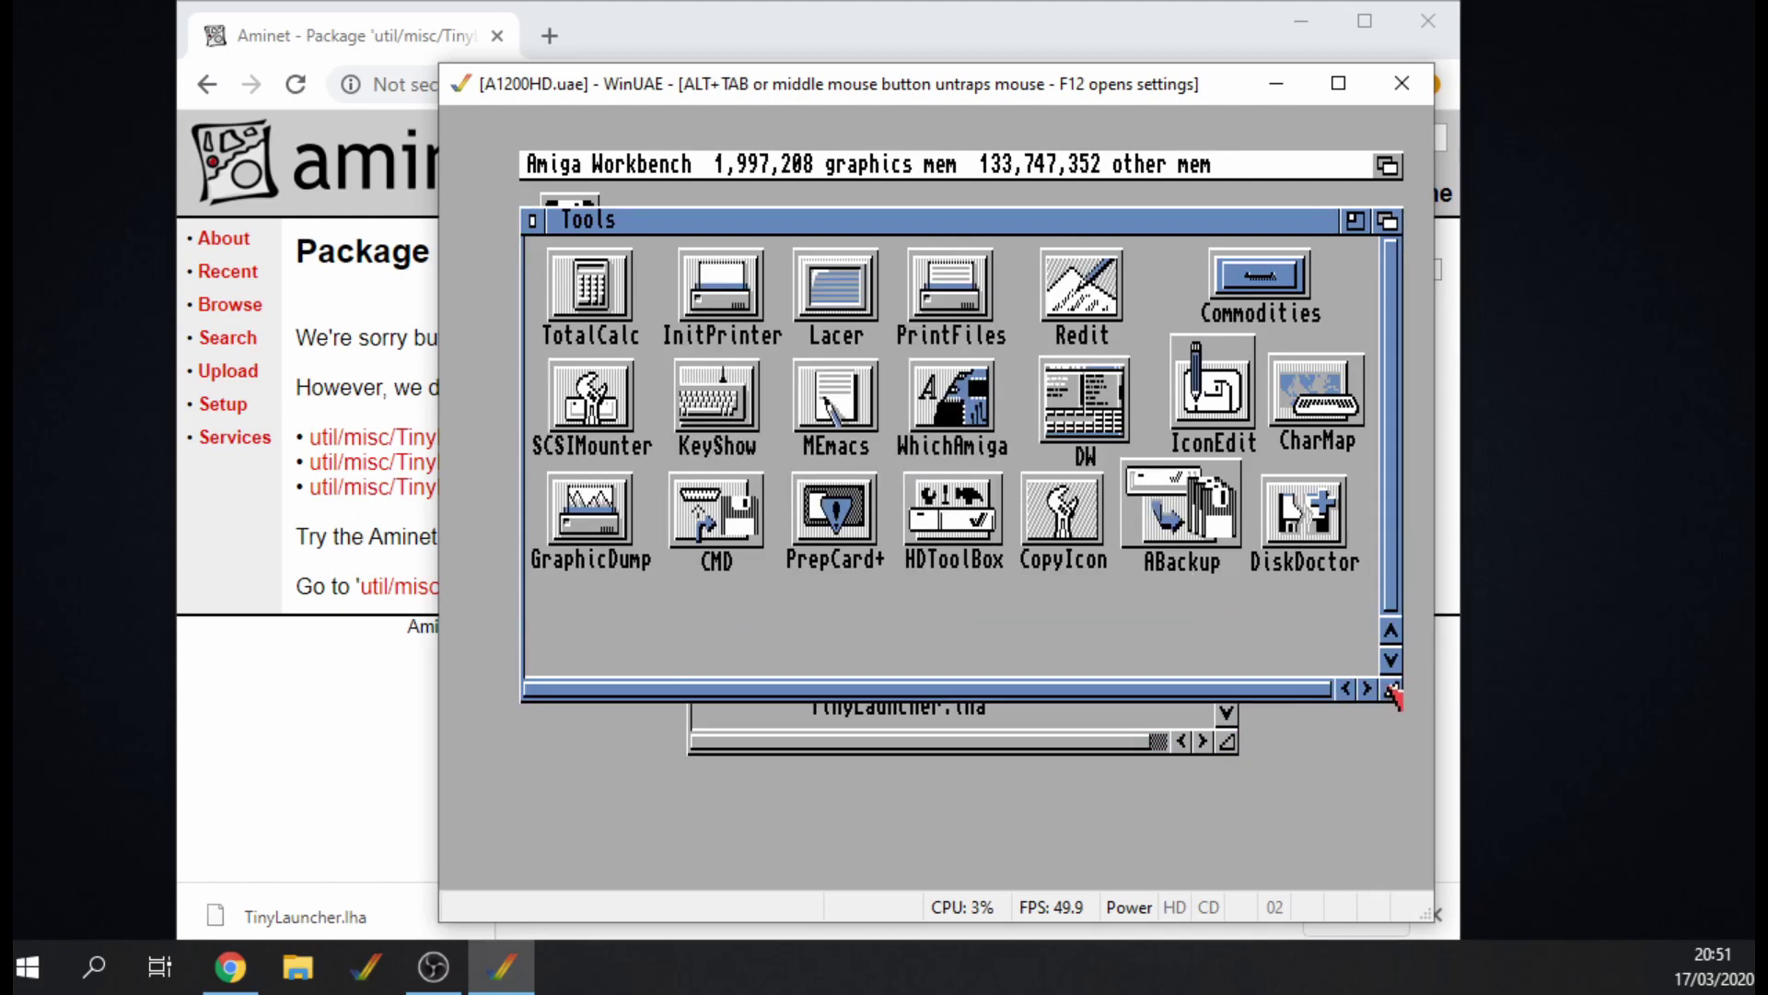
drag(867, 229, 867, 199)
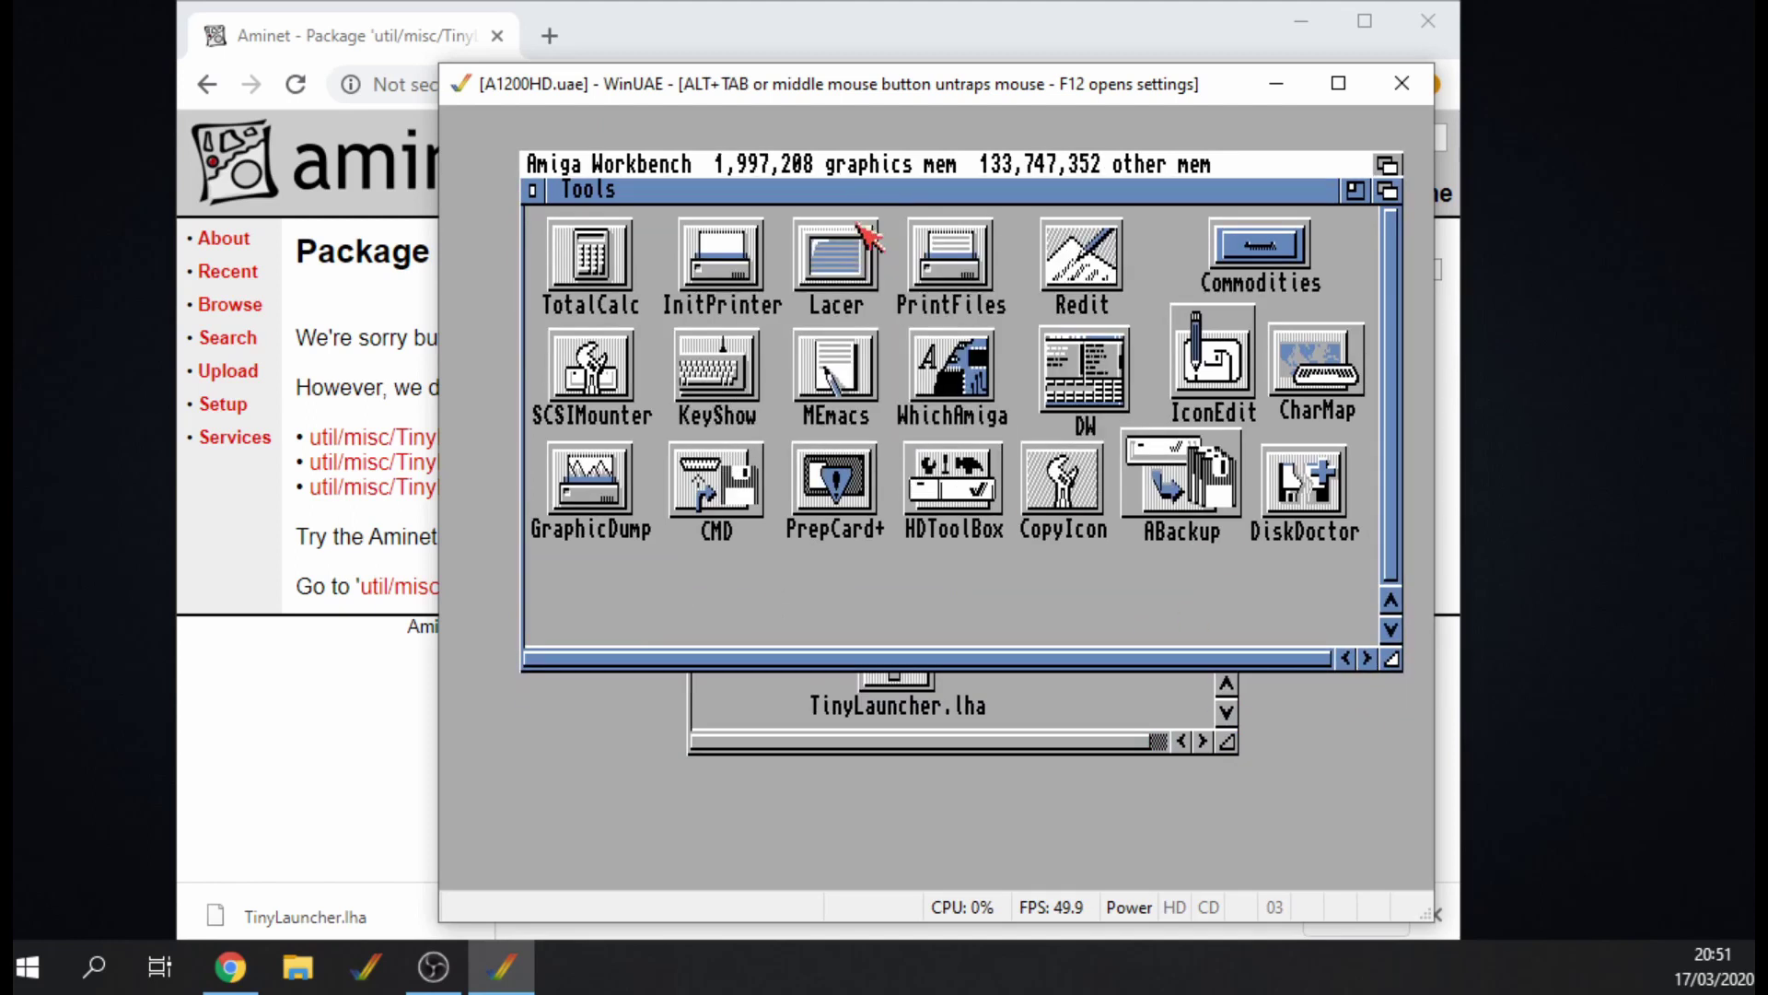
click(806, 742)
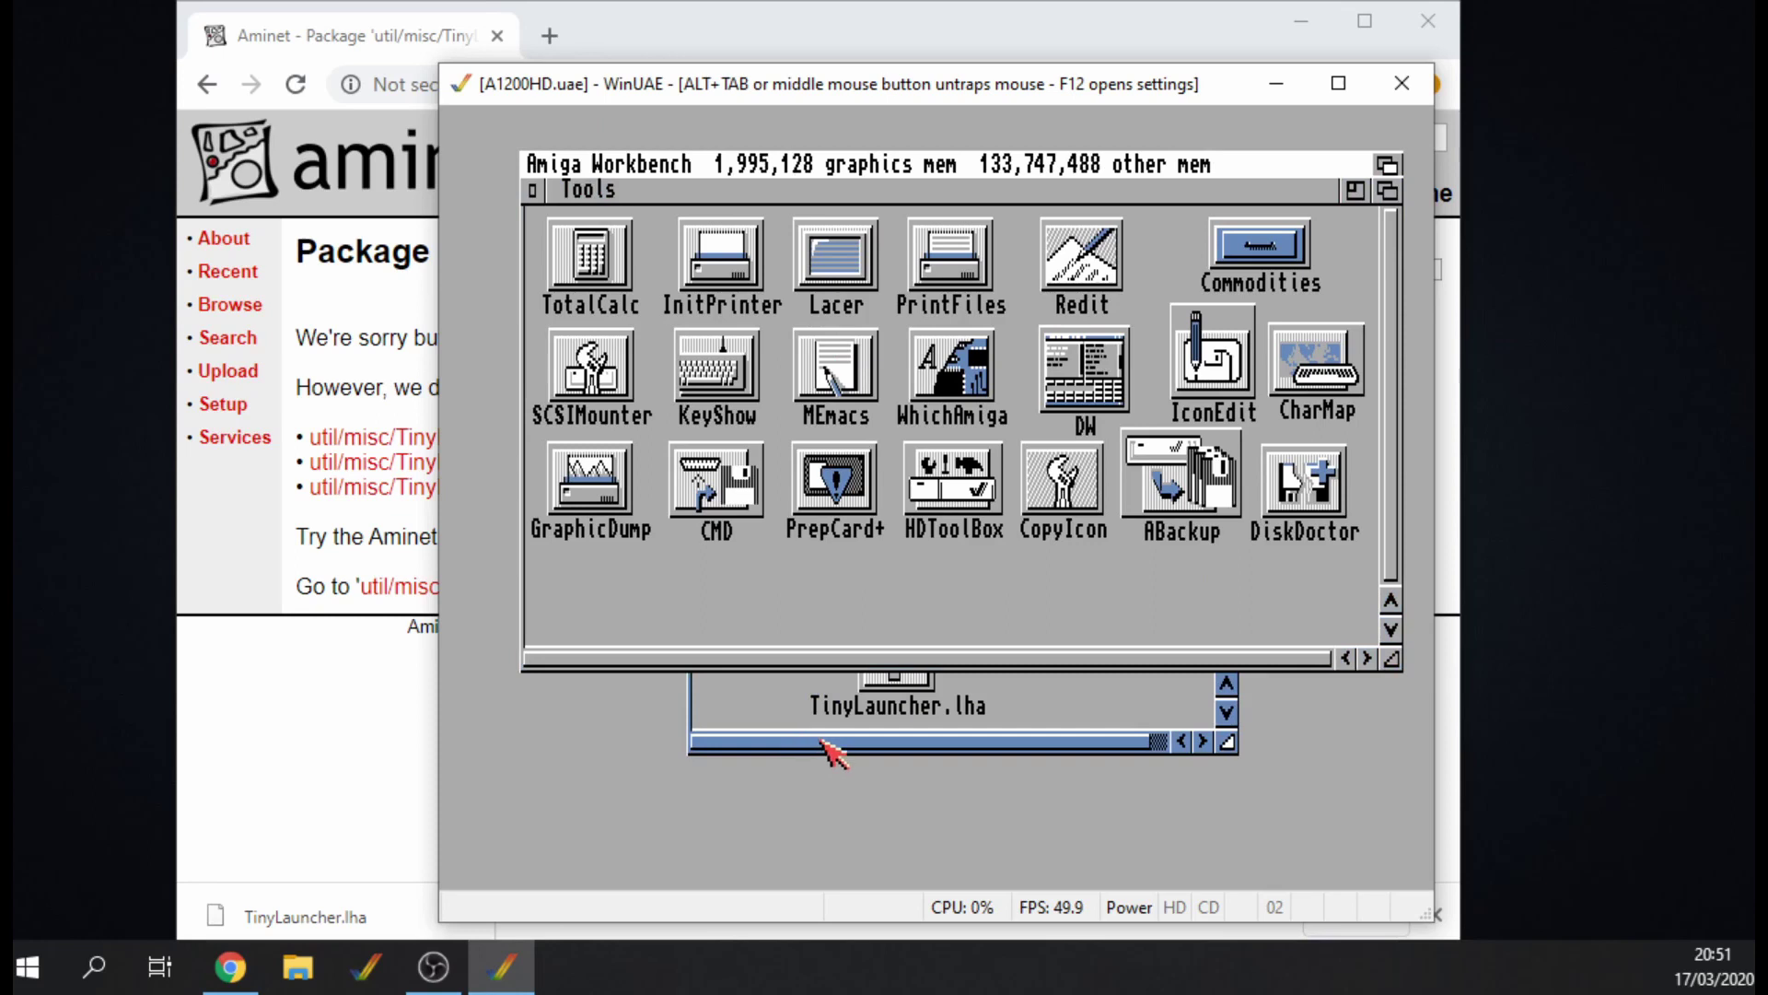
click(1355, 190)
click(1248, 221)
click(1250, 221)
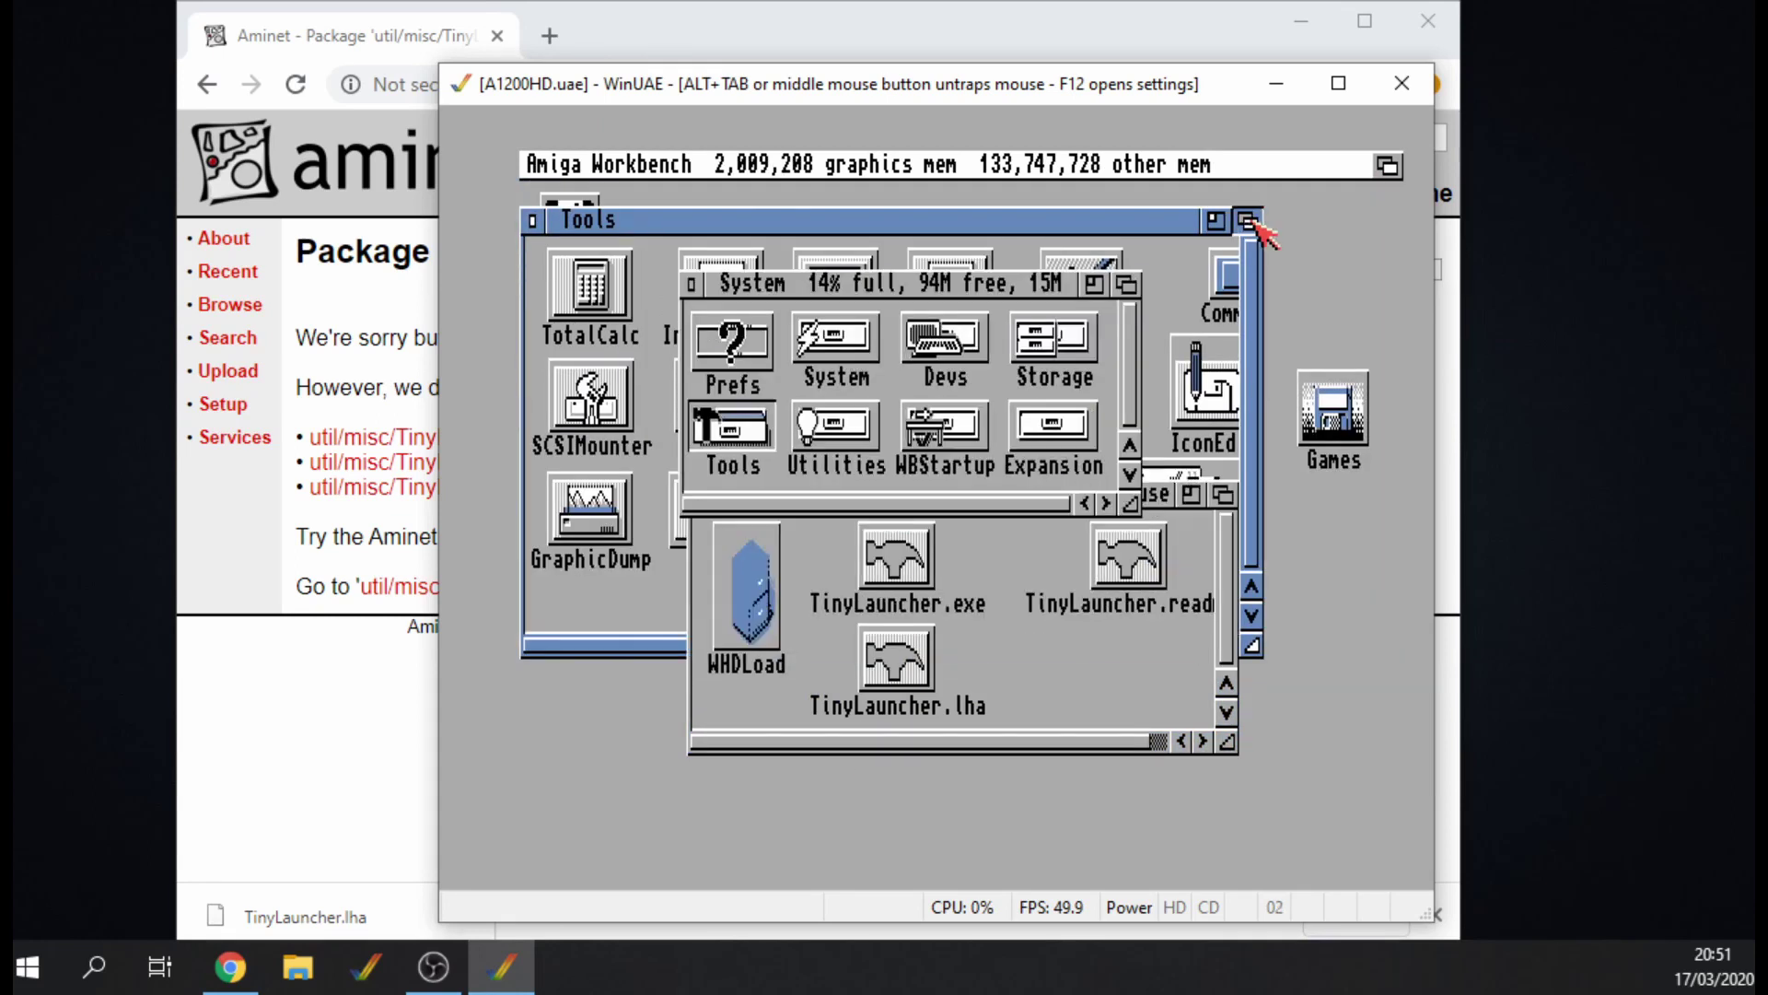
click(1250, 221)
click(1250, 221)
click(1250, 221)
click(1250, 221)
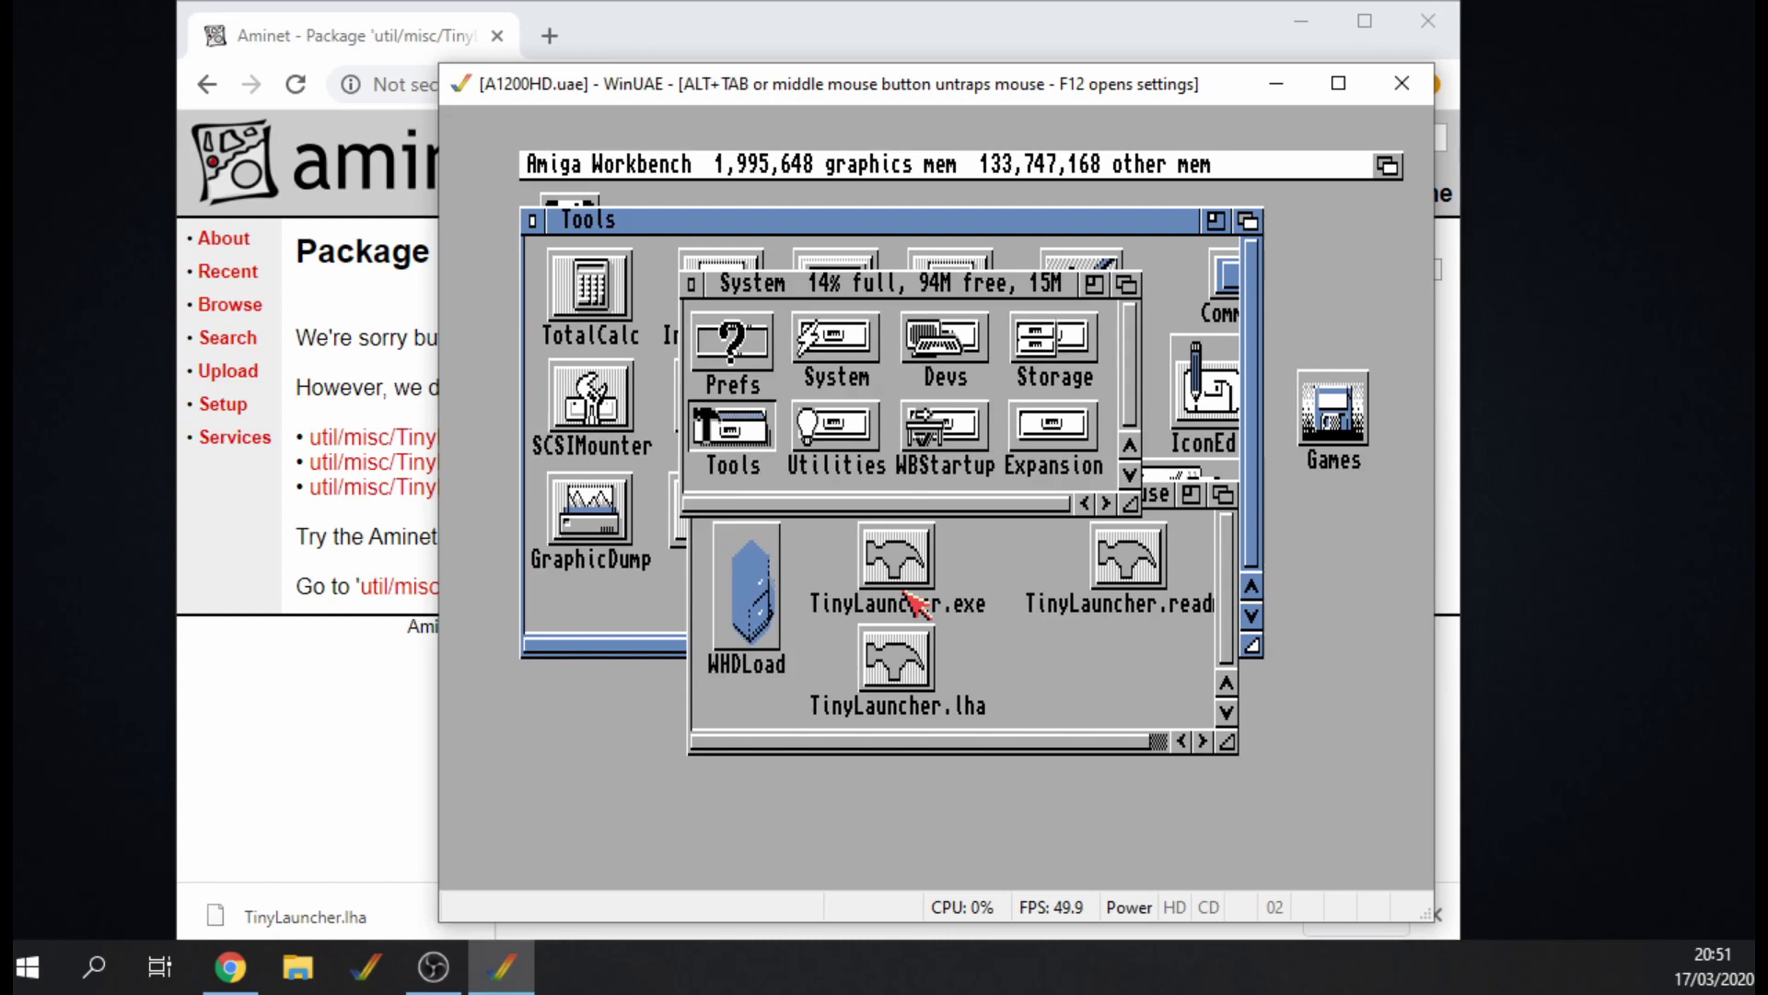
- Copy TinyLauncher.exe from the PC drive into the Tools drawer, clearing away the System and PC windows
click(691, 284)
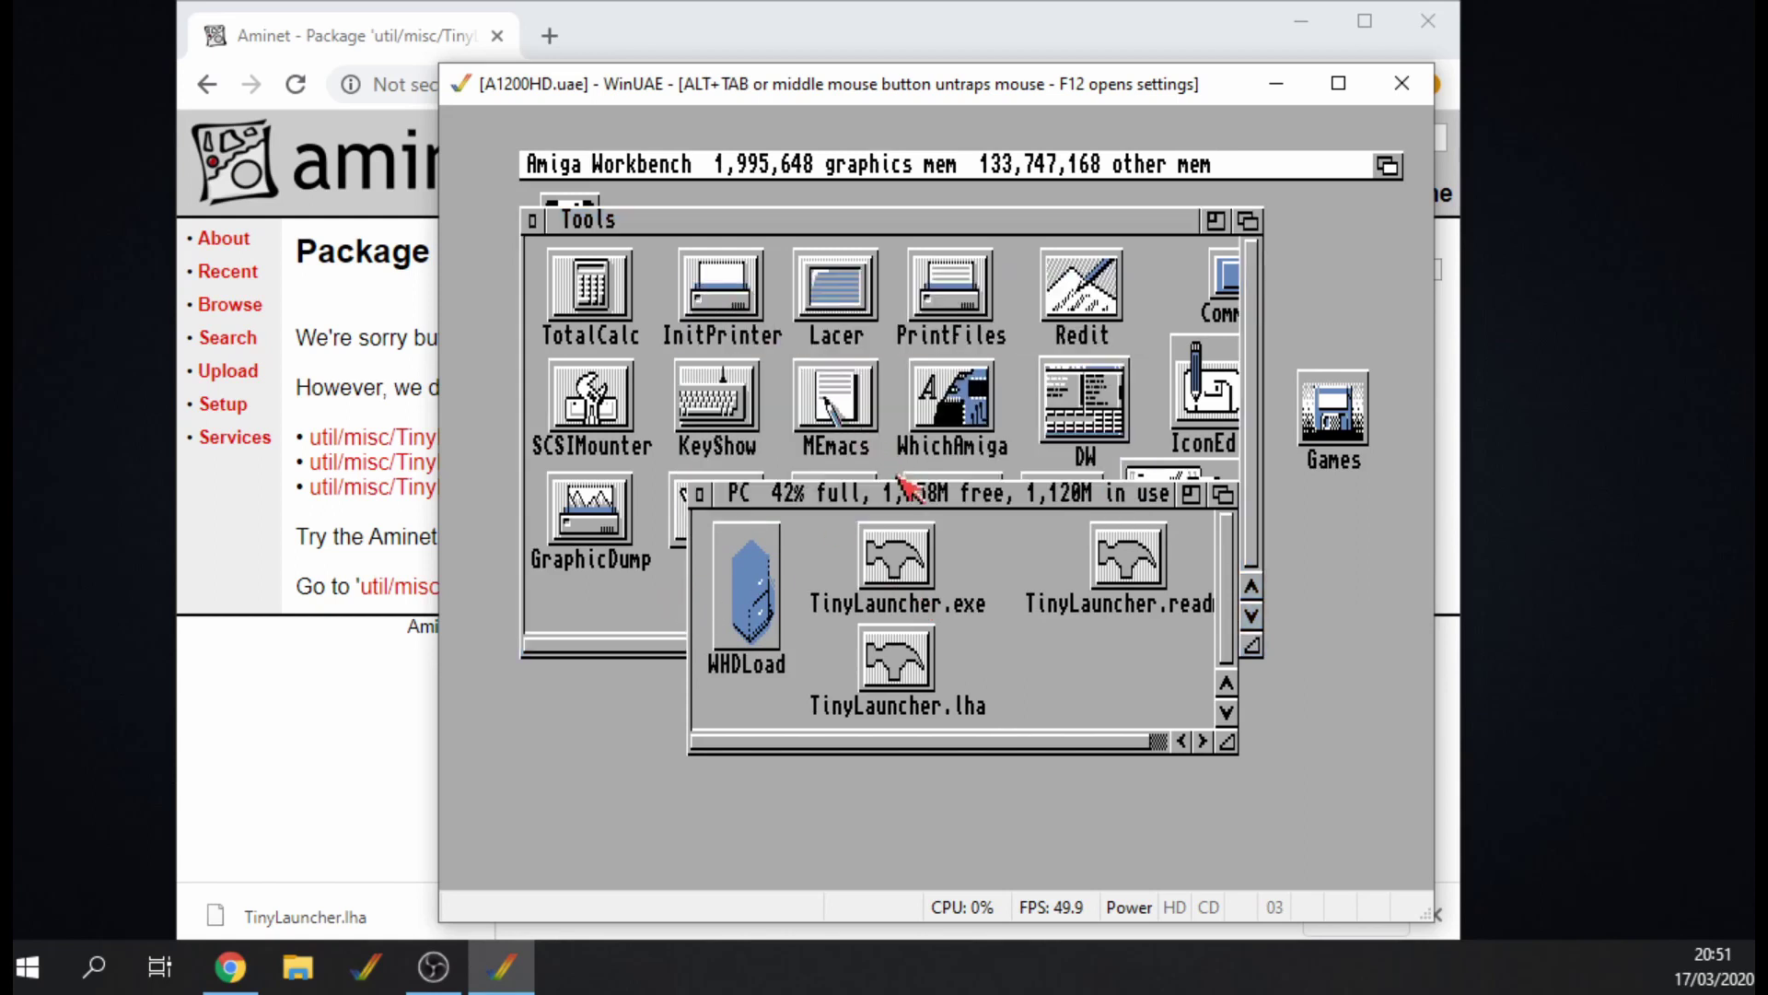
drag(907, 486, 1071, 571)
click(1068, 655)
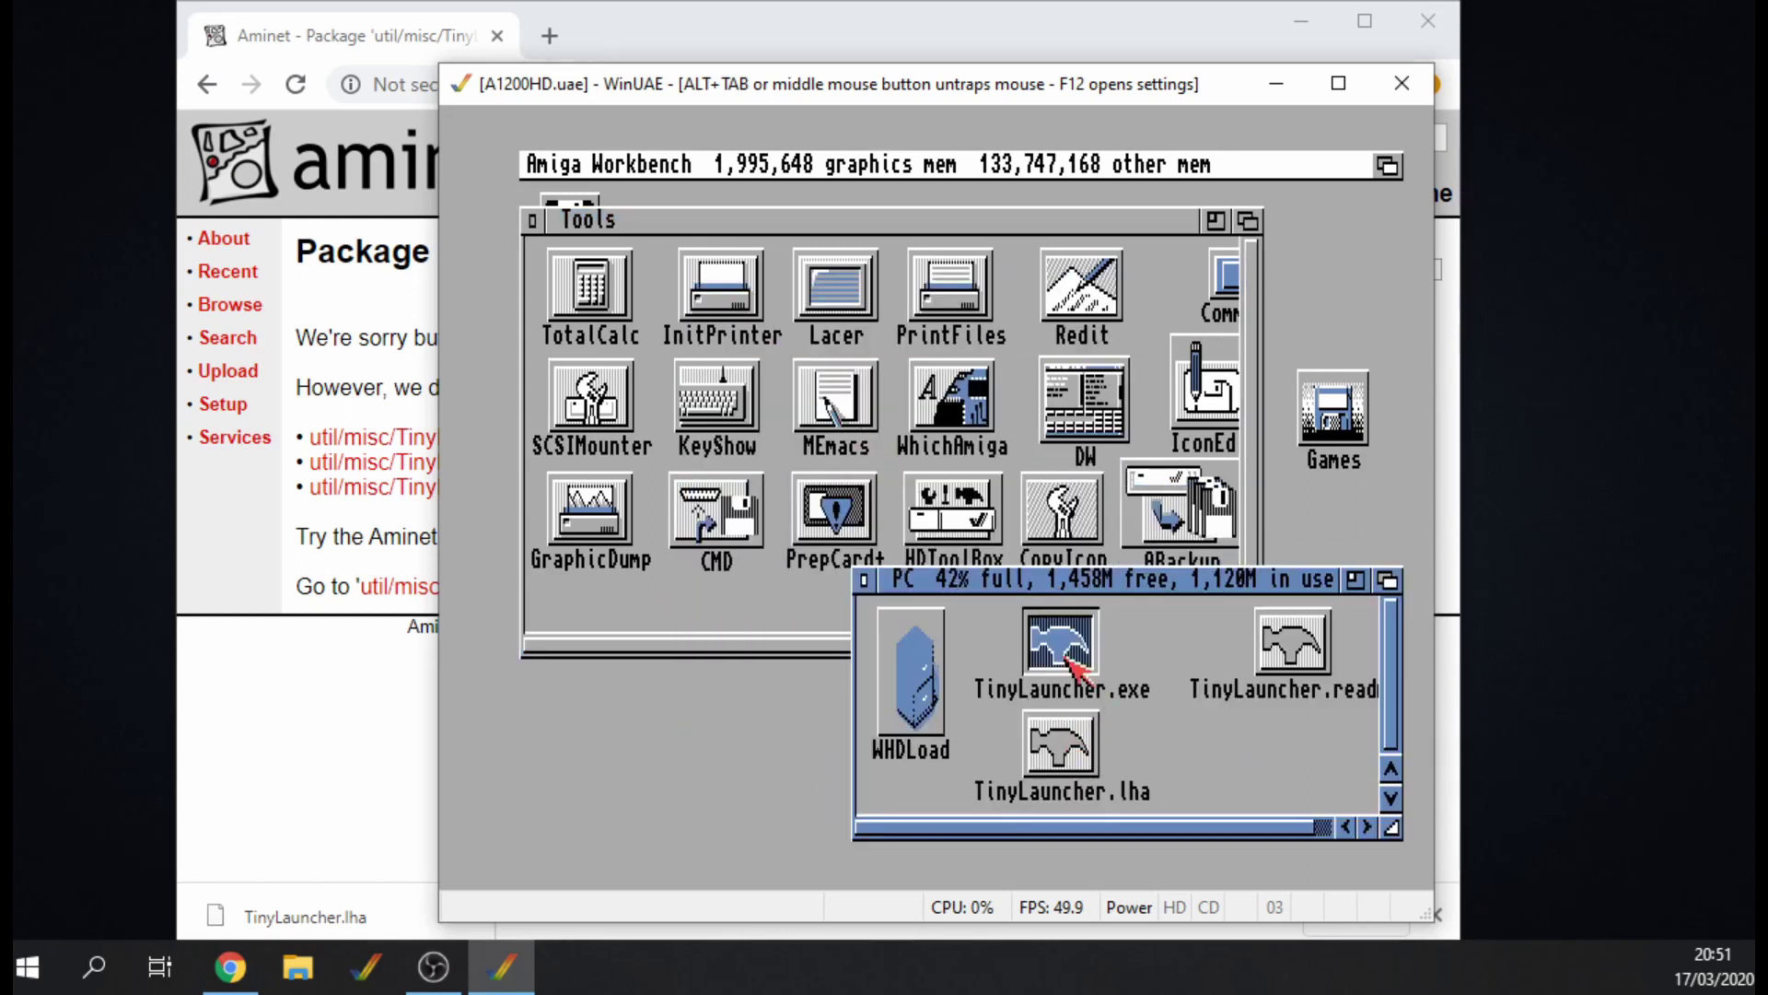
drag(1071, 662, 740, 614)
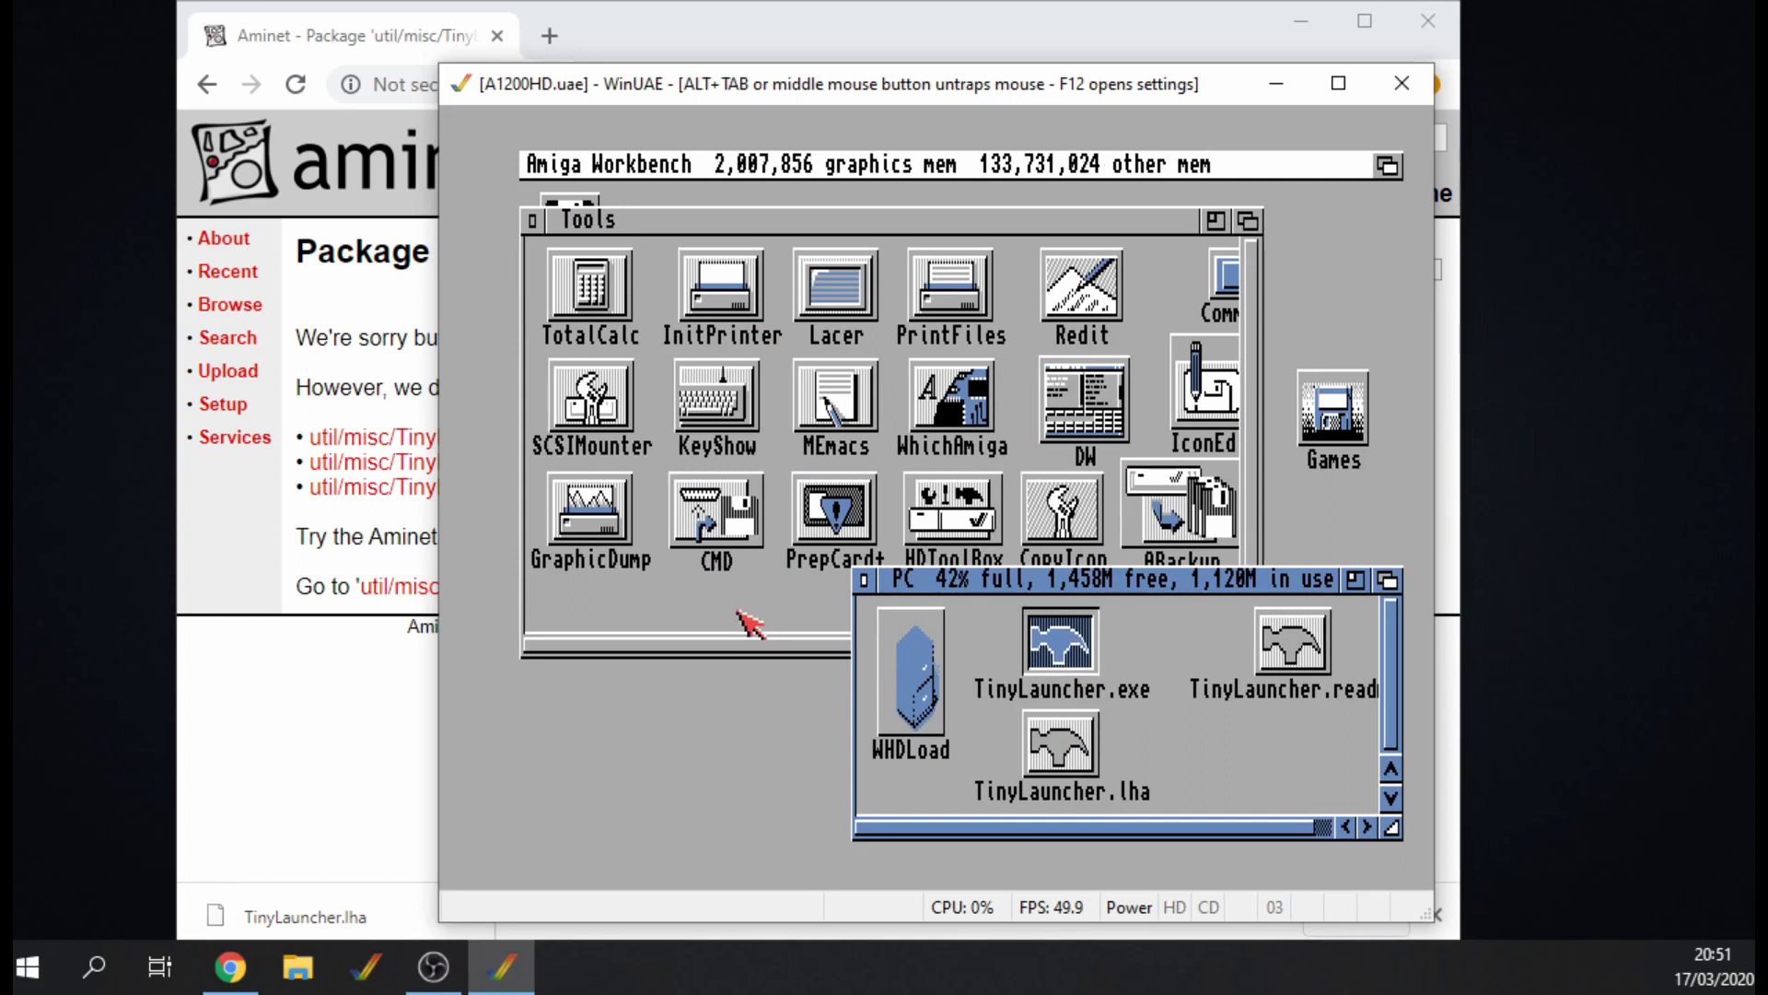
click(766, 611)
click(863, 579)
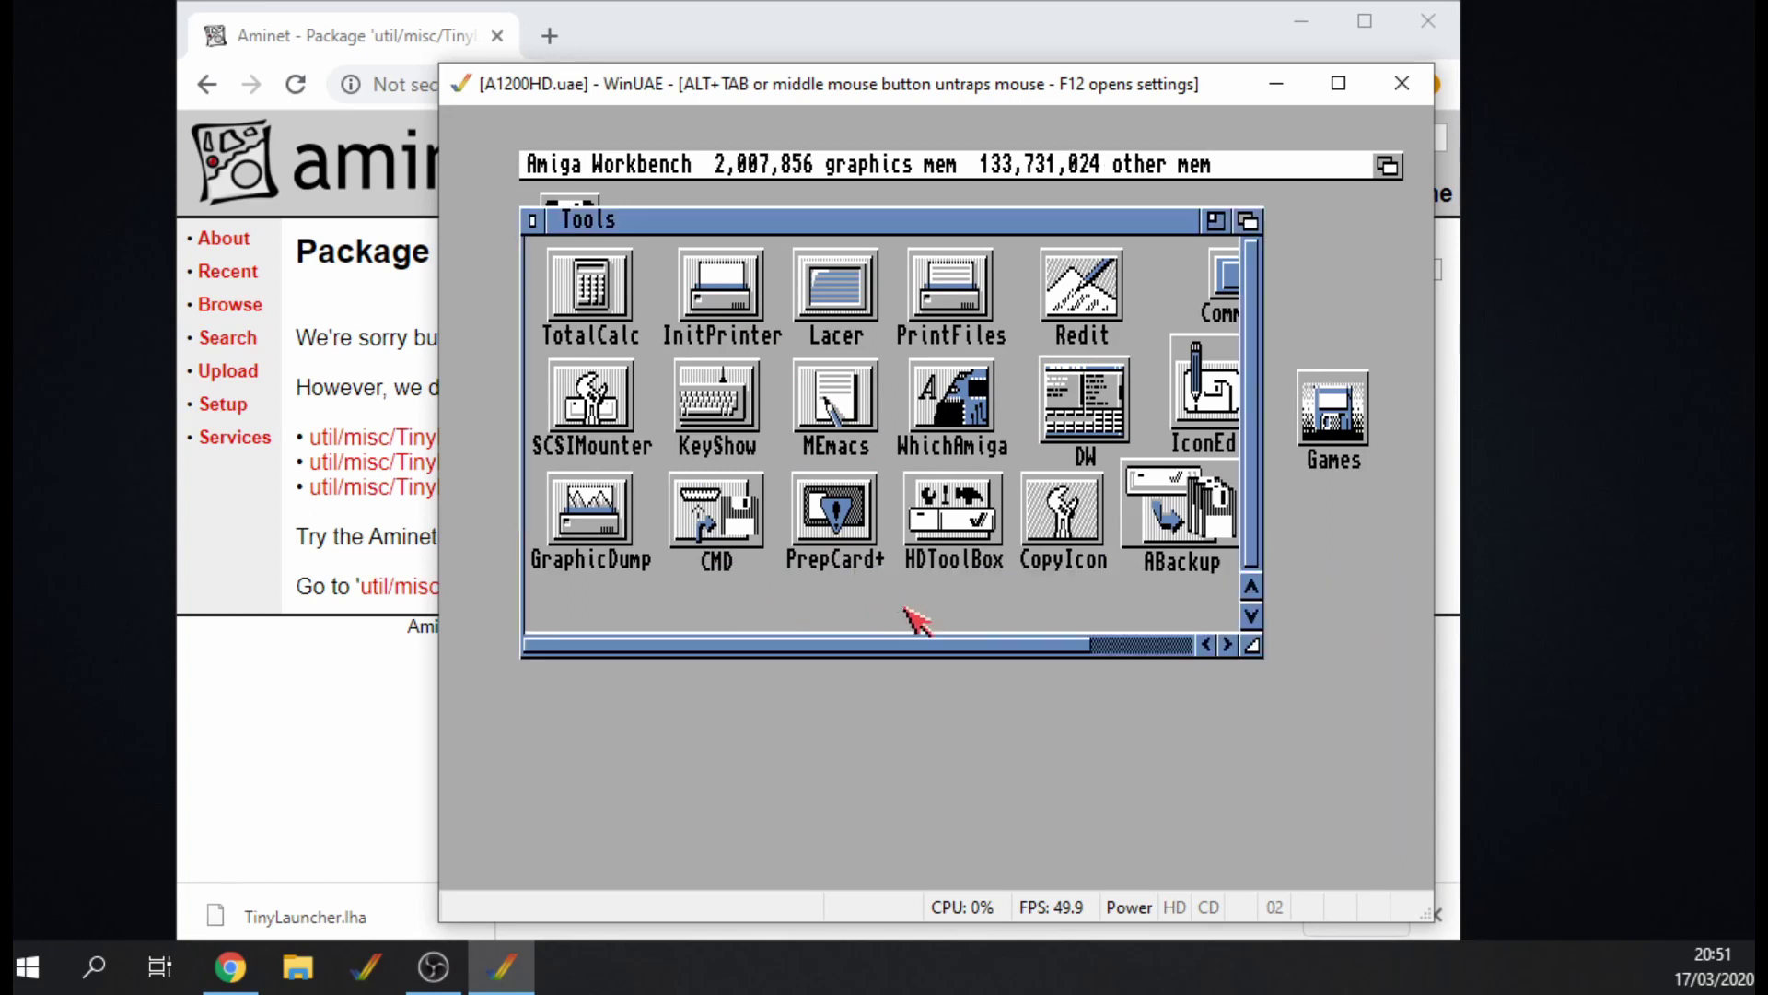
- Show all files in the Tools drawer and enlarge its window to bring TinyLauncher.exe into view
right_click(629, 164)
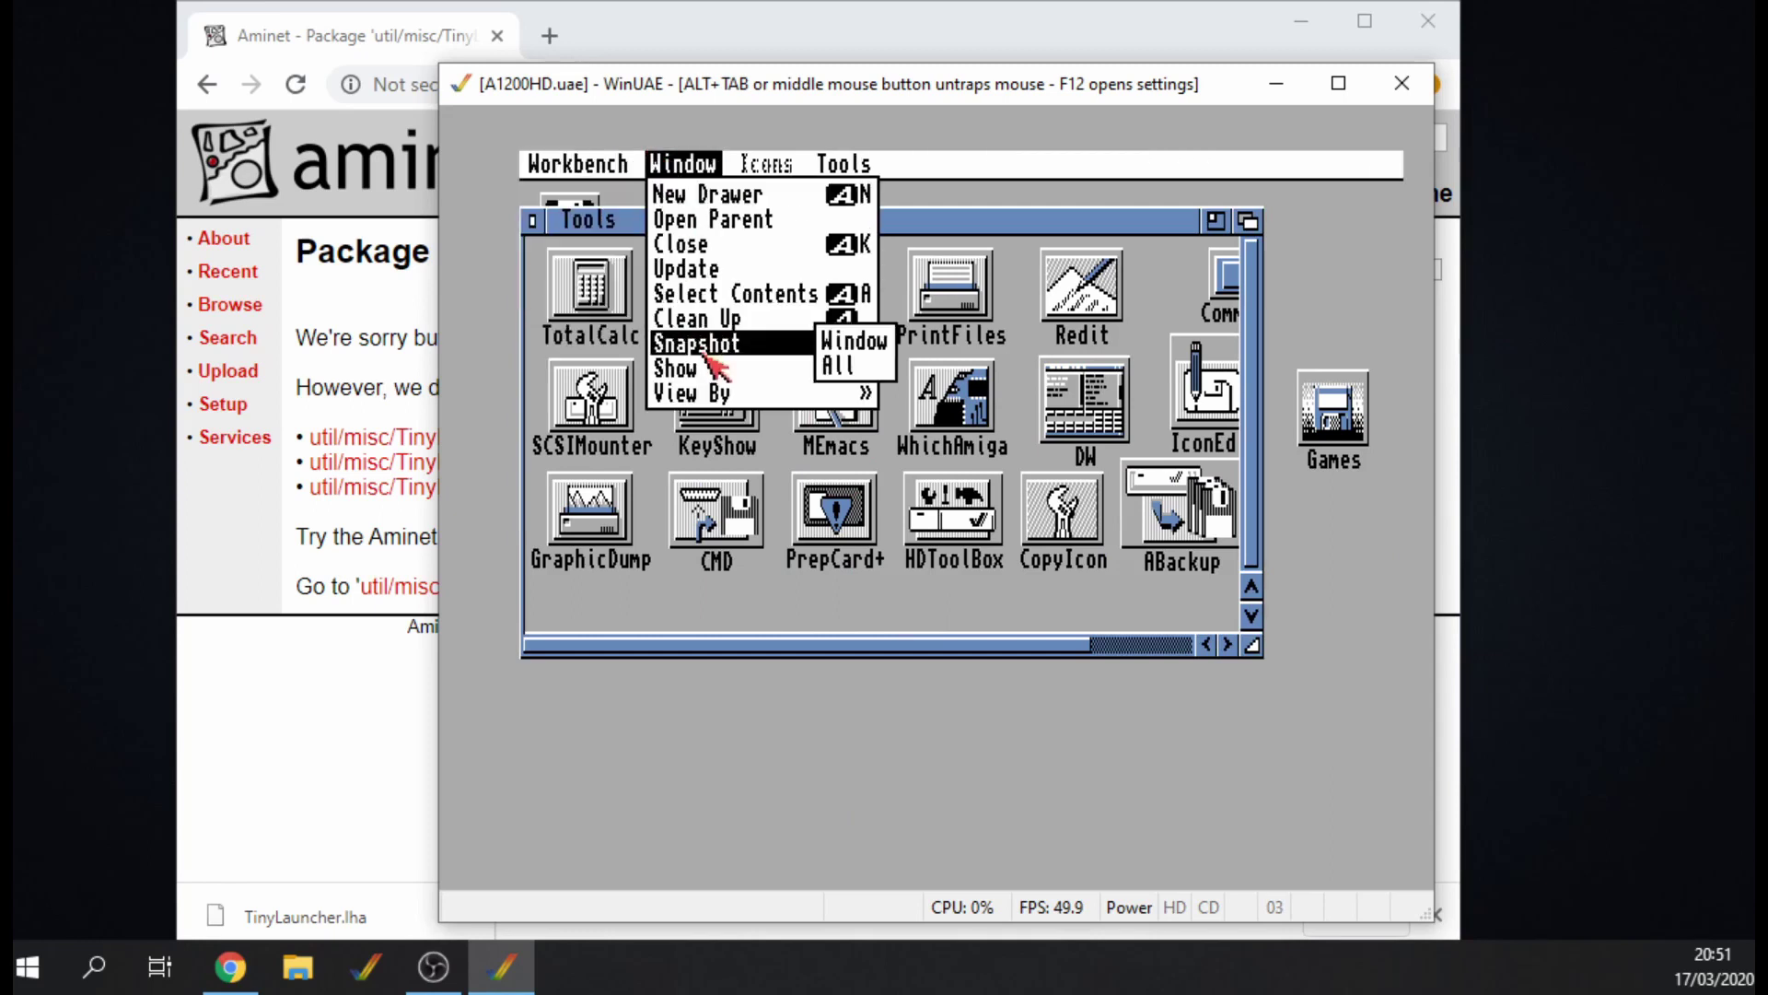
right_click(912, 400)
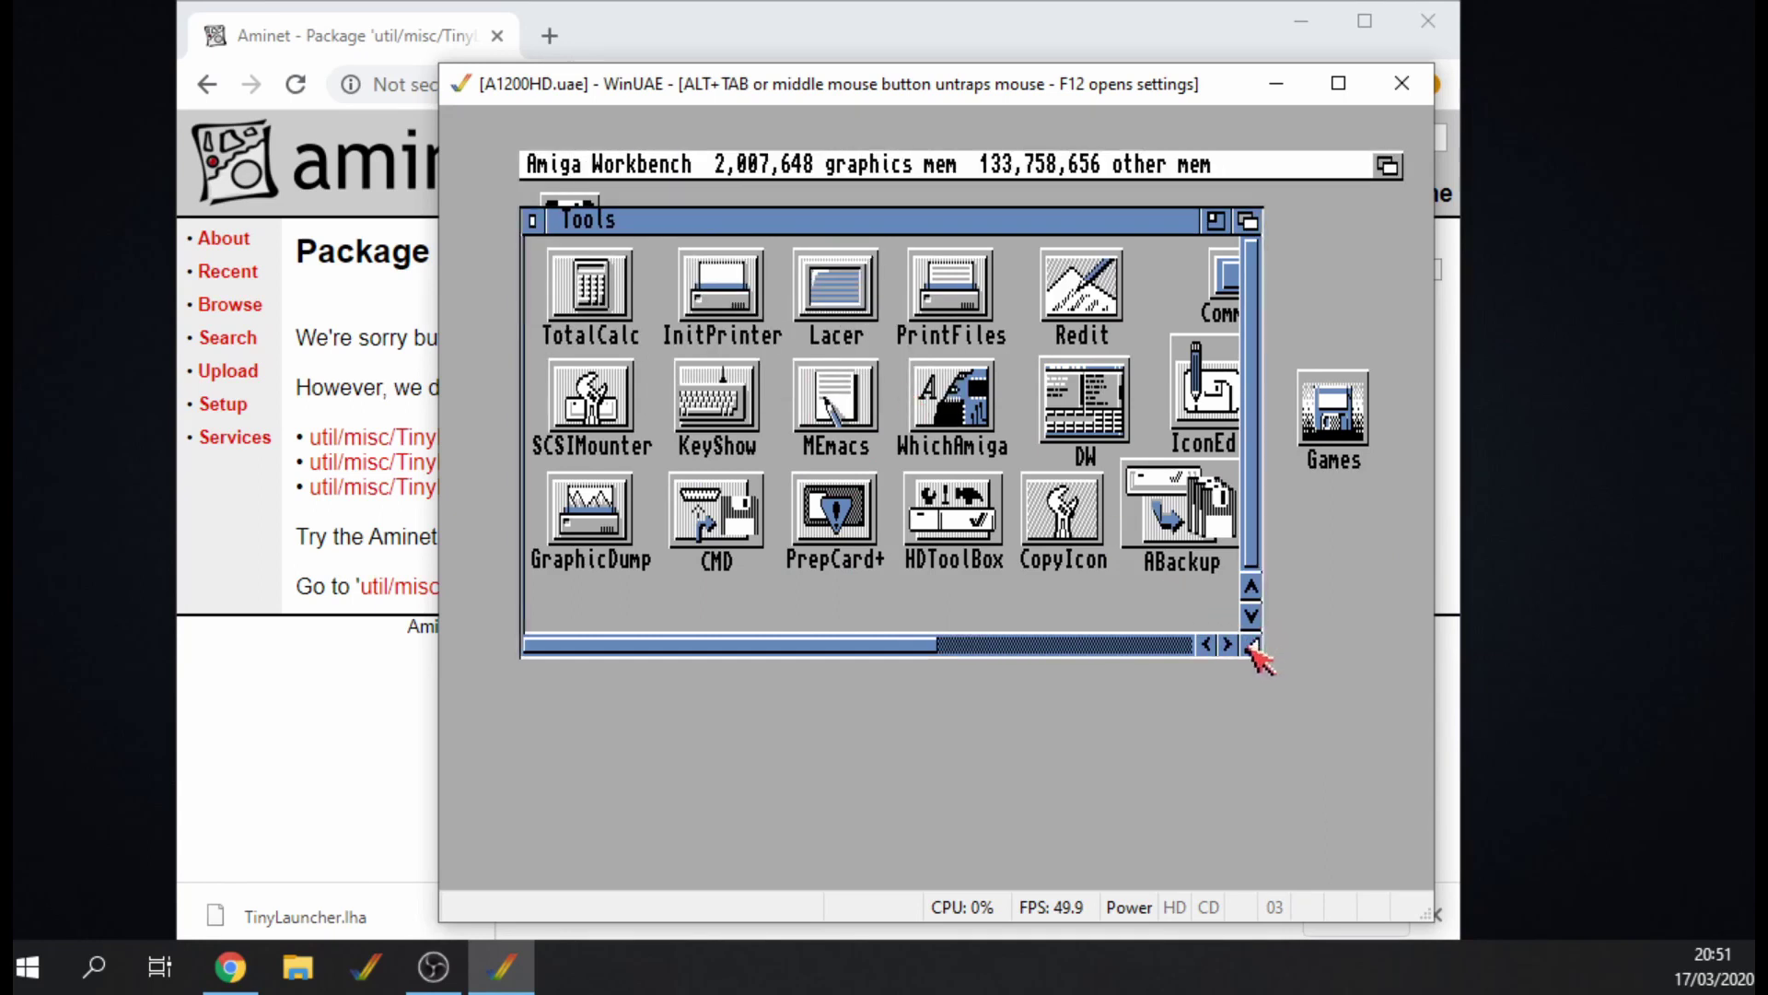
drag(1252, 645, 1369, 753)
drag(1034, 744, 1294, 748)
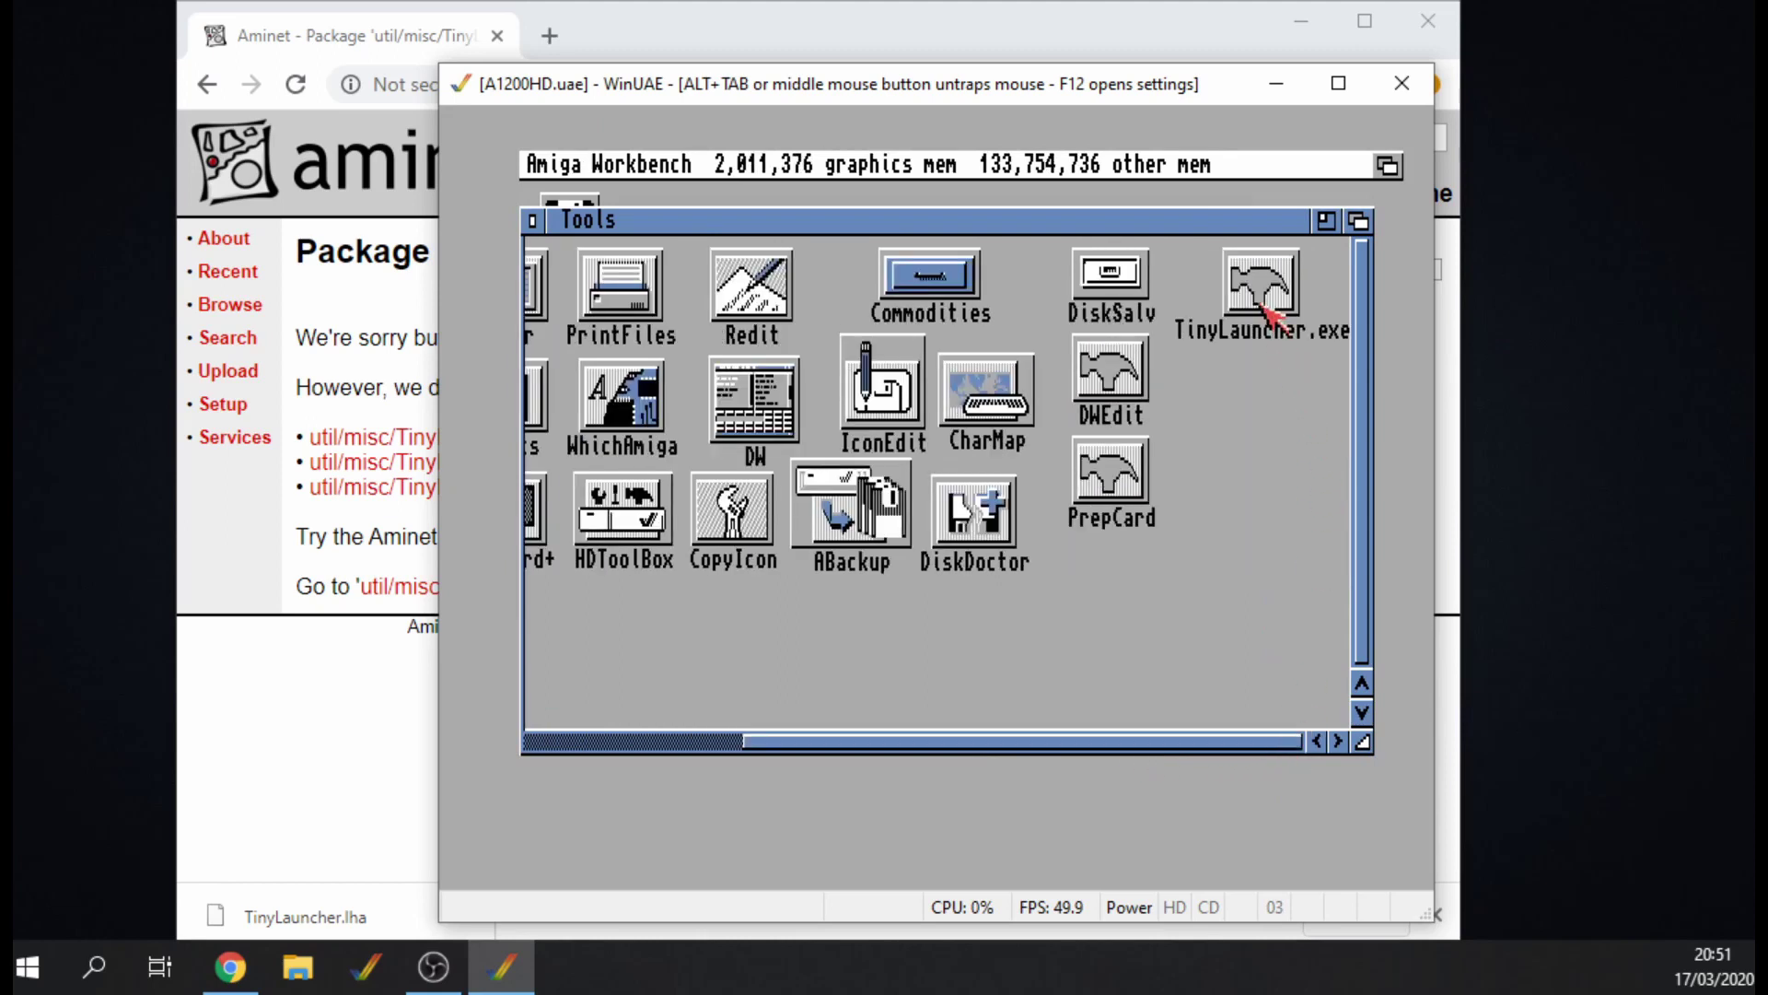
- Run TinyLauncher.exe from the Tools drawer and open its SysConfig page
double_click(1264, 304)
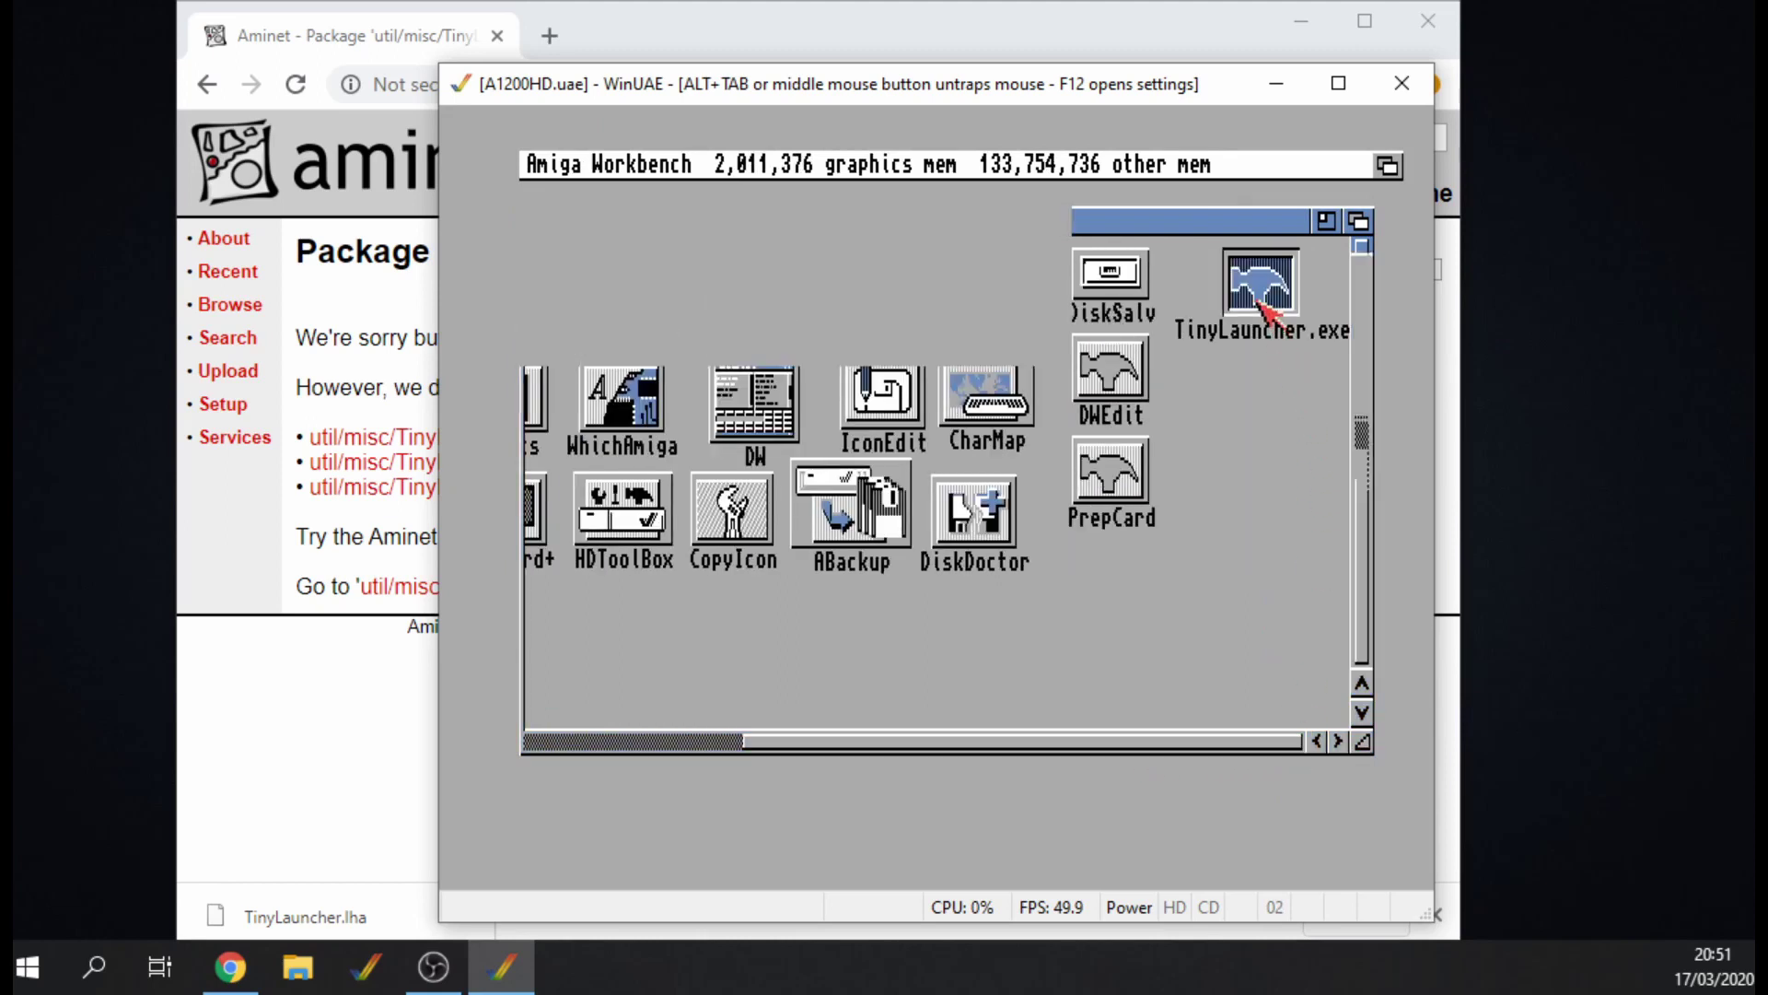
key(Return)
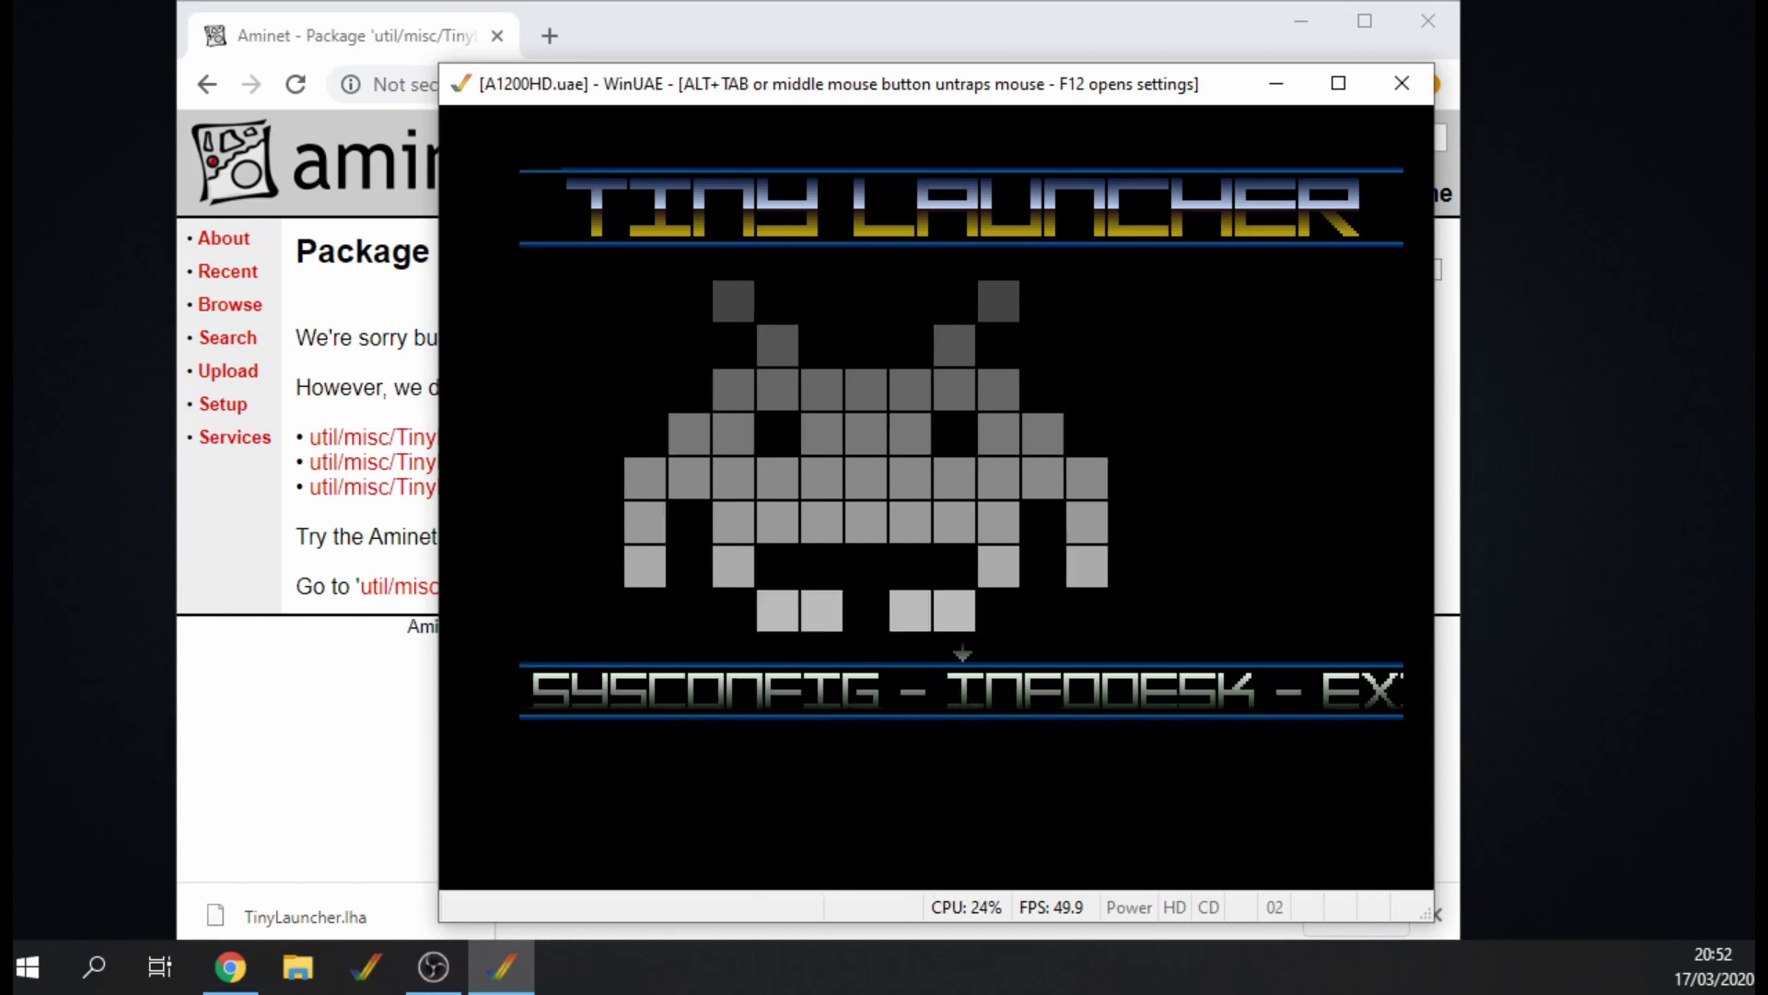
key(Return)
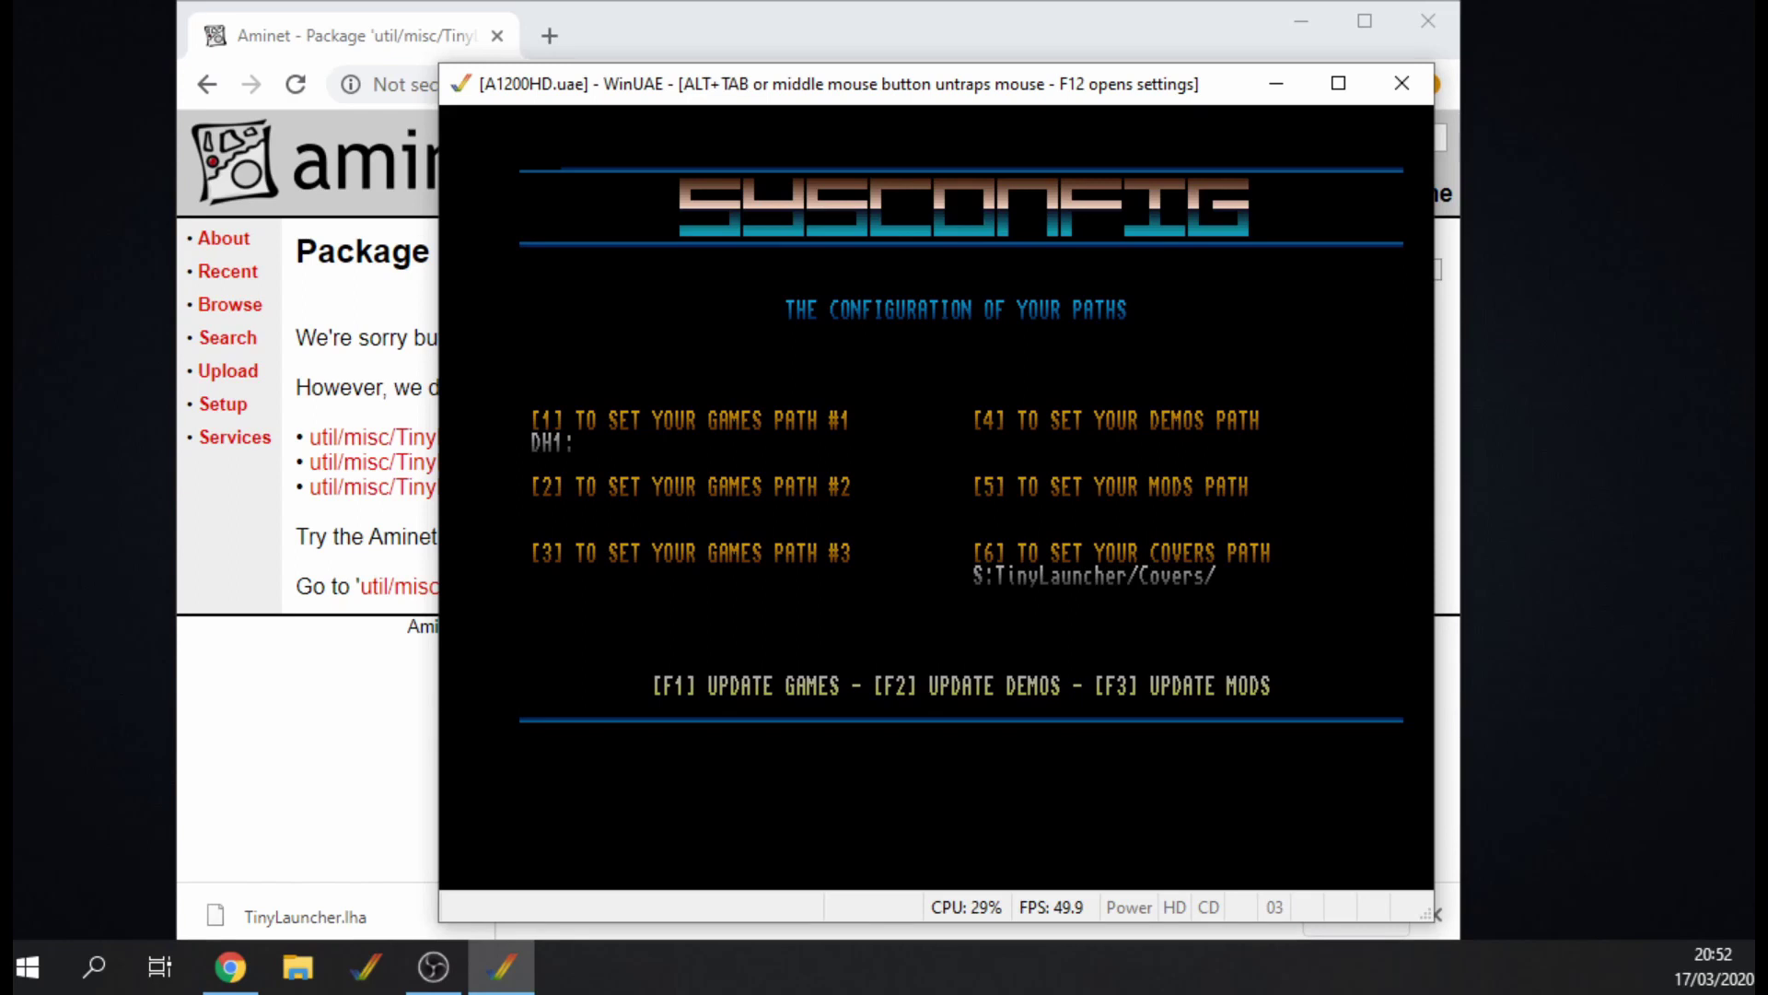
- Set games path #1 to DH2: and update the games list
key(1)
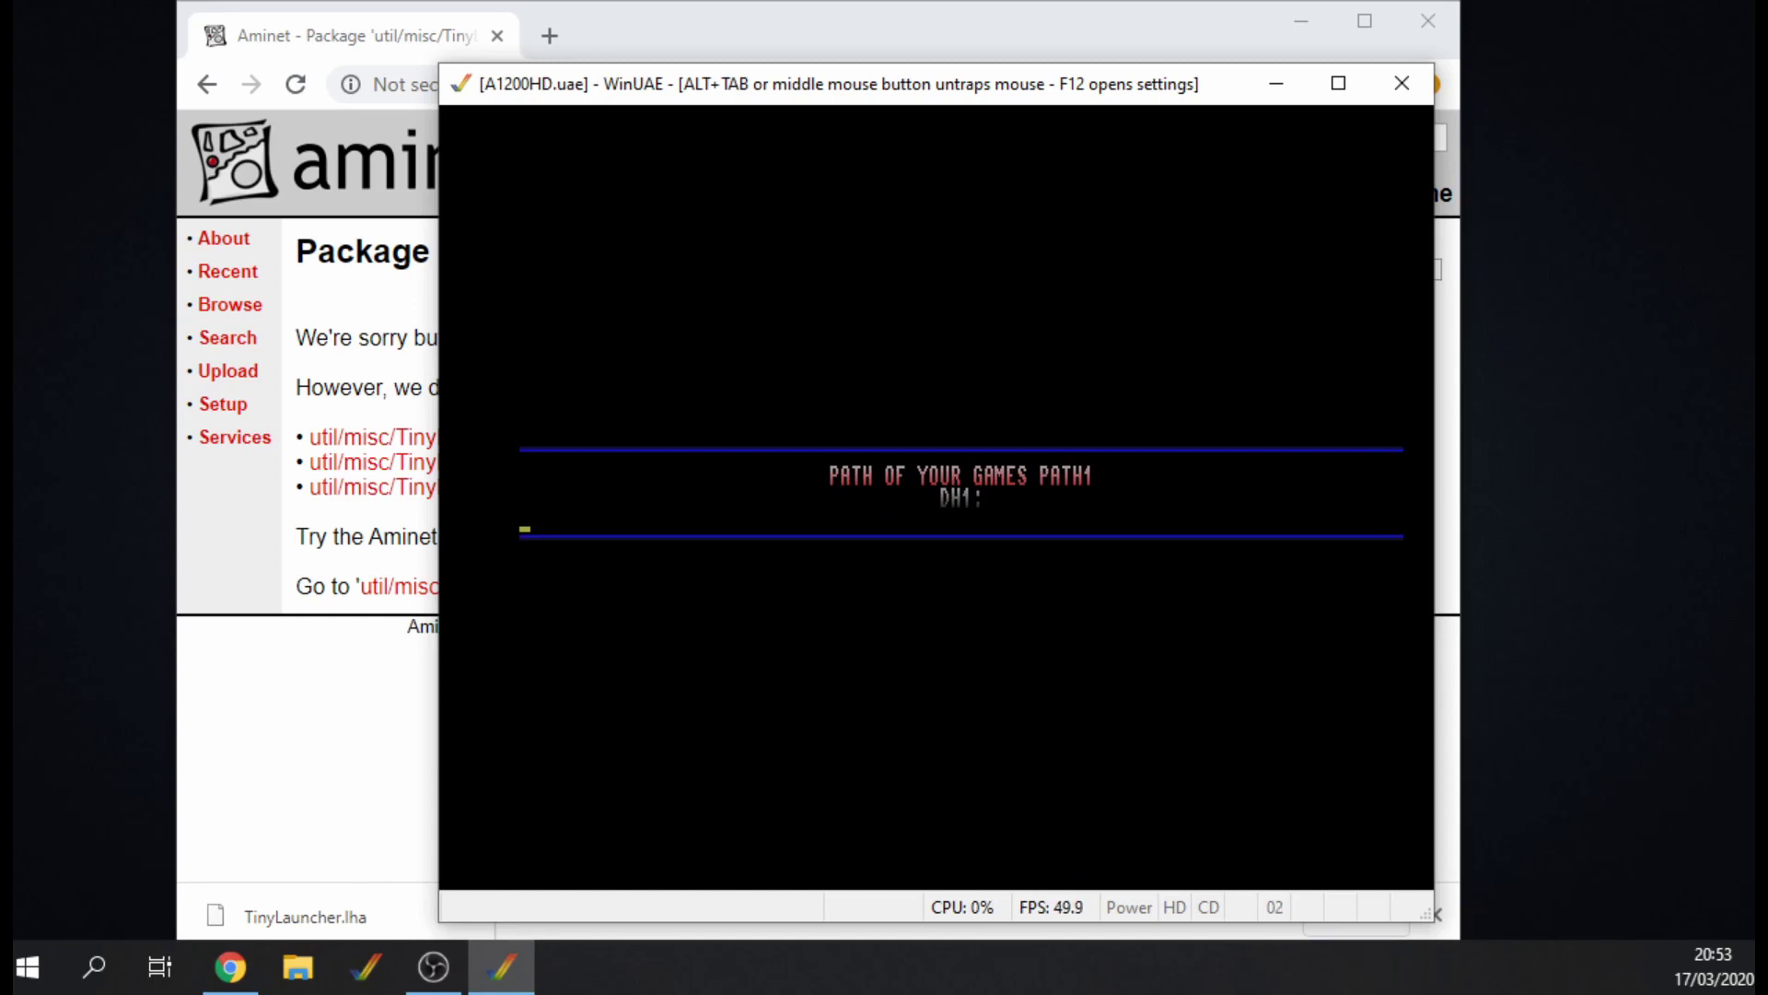
text(DH2:)
key(Return)
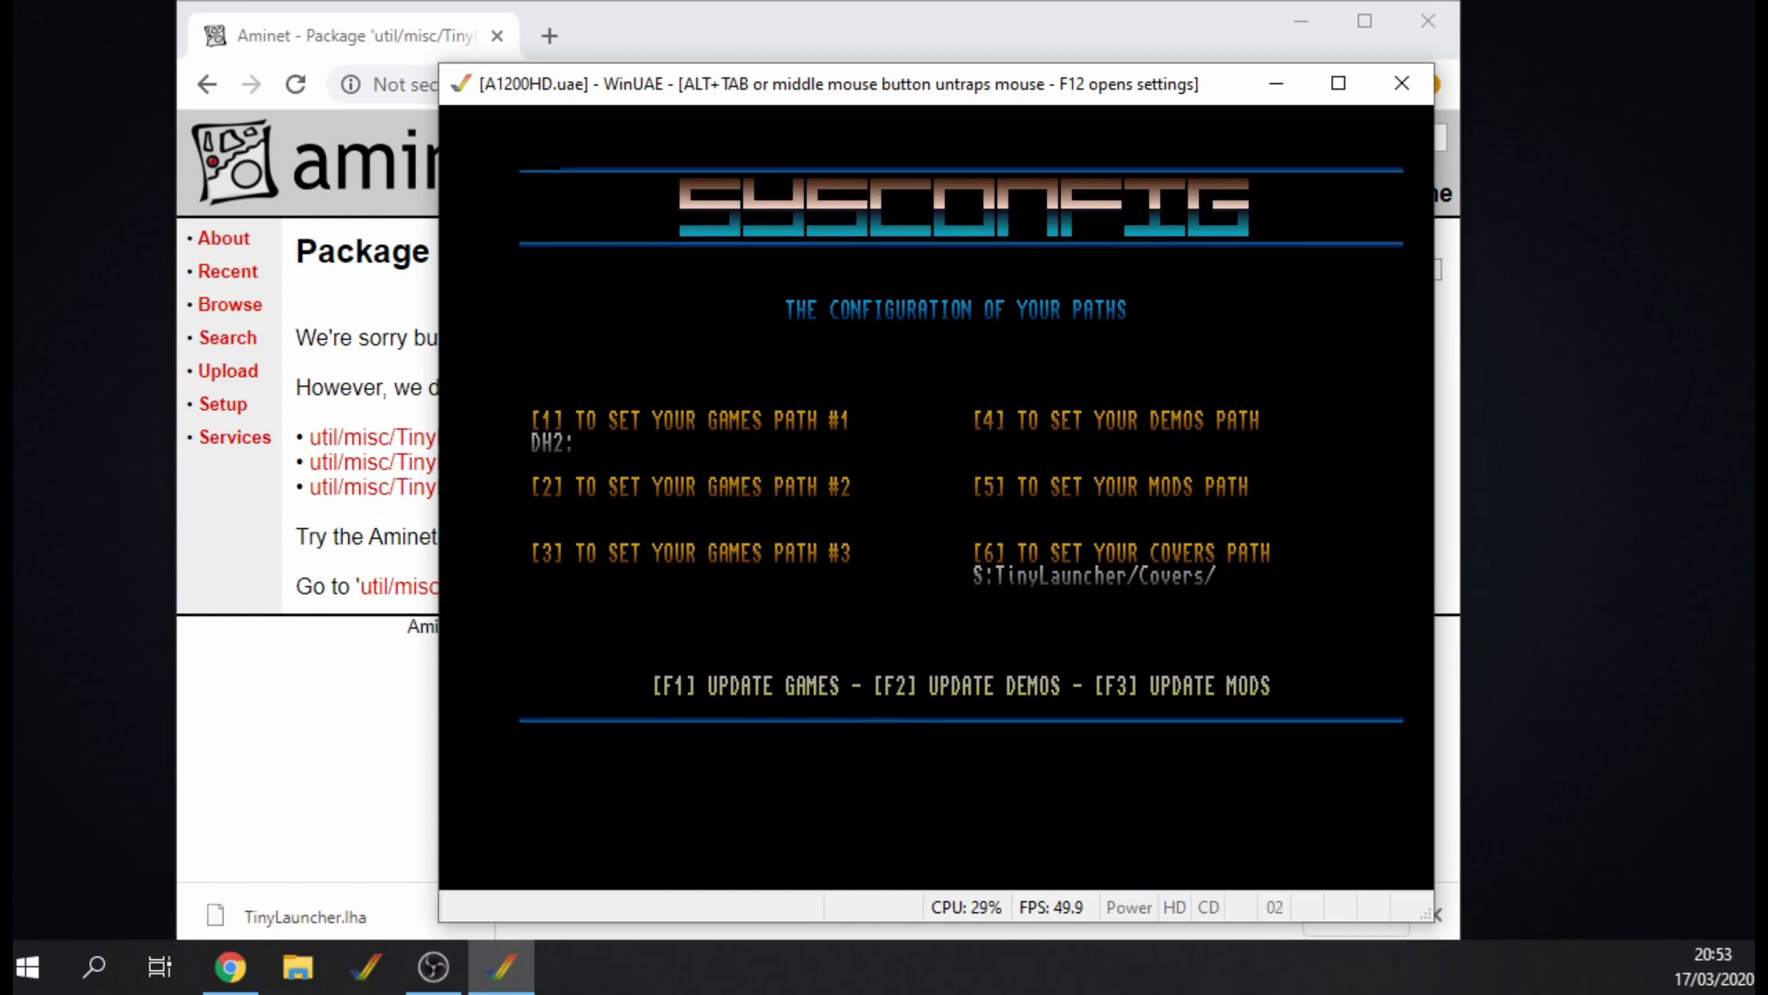
key(F1)
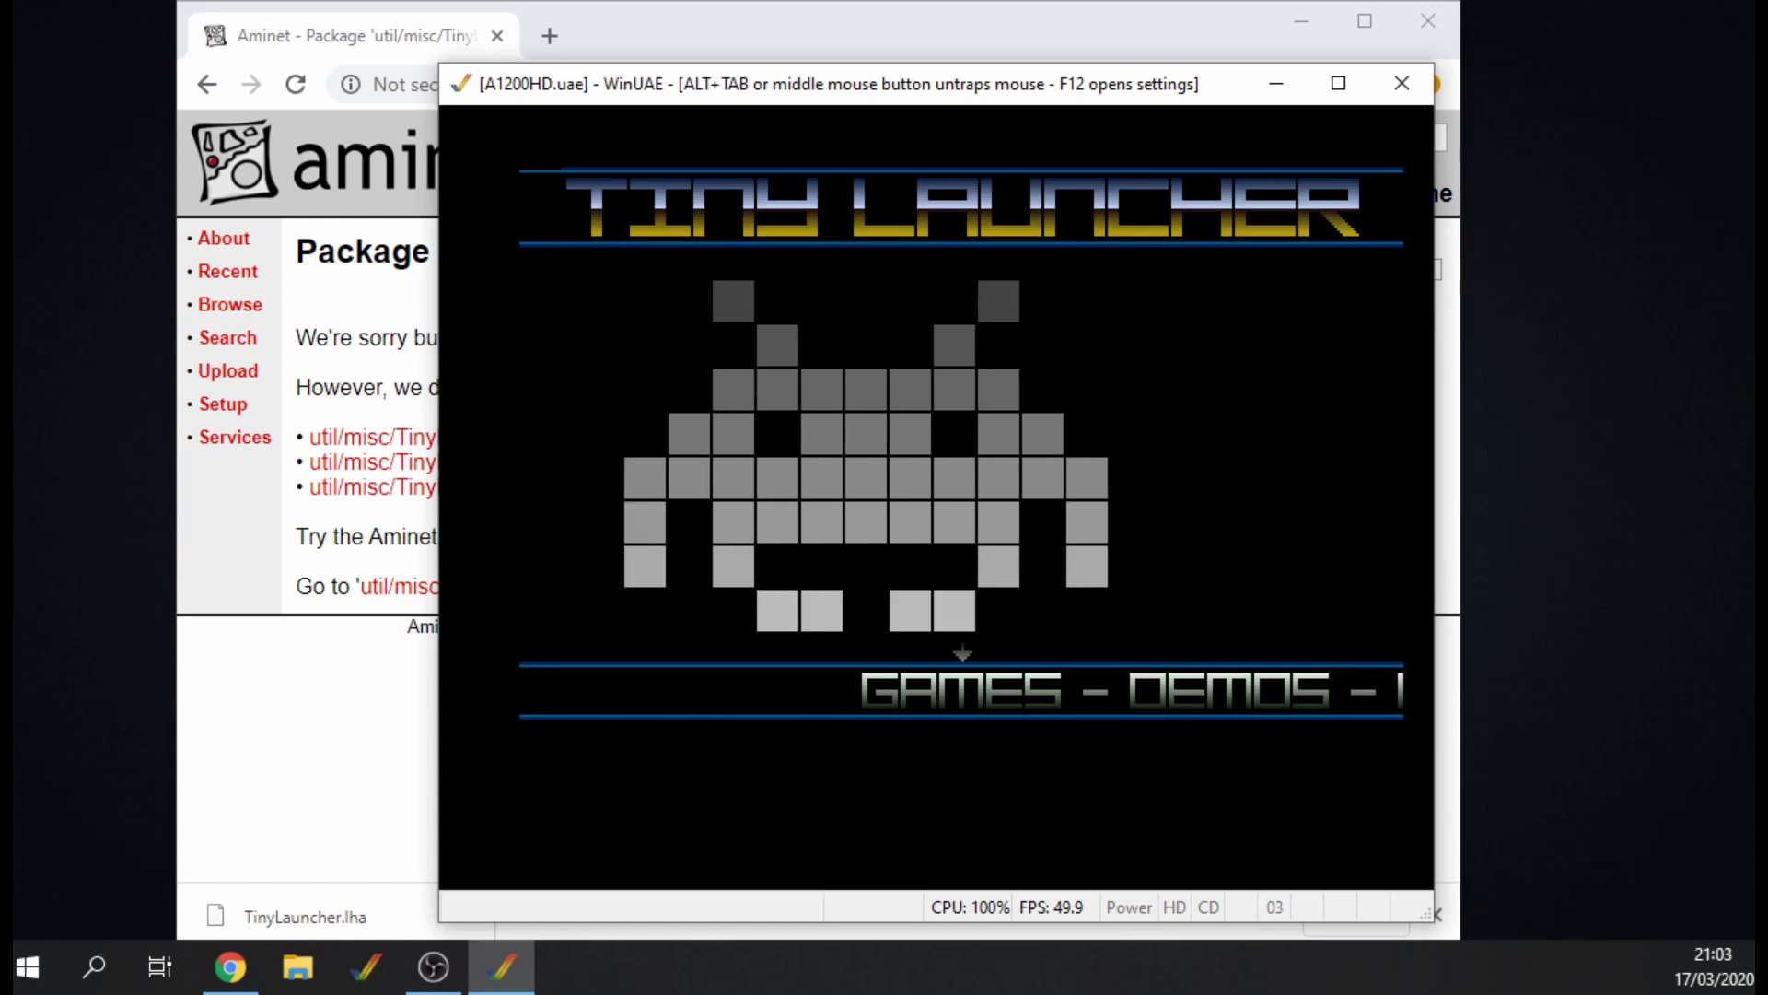
- Turn off JIT in the CPU settings and set the emulation speed to Approximate A500/A1200 or cycle-exact
key(F12)
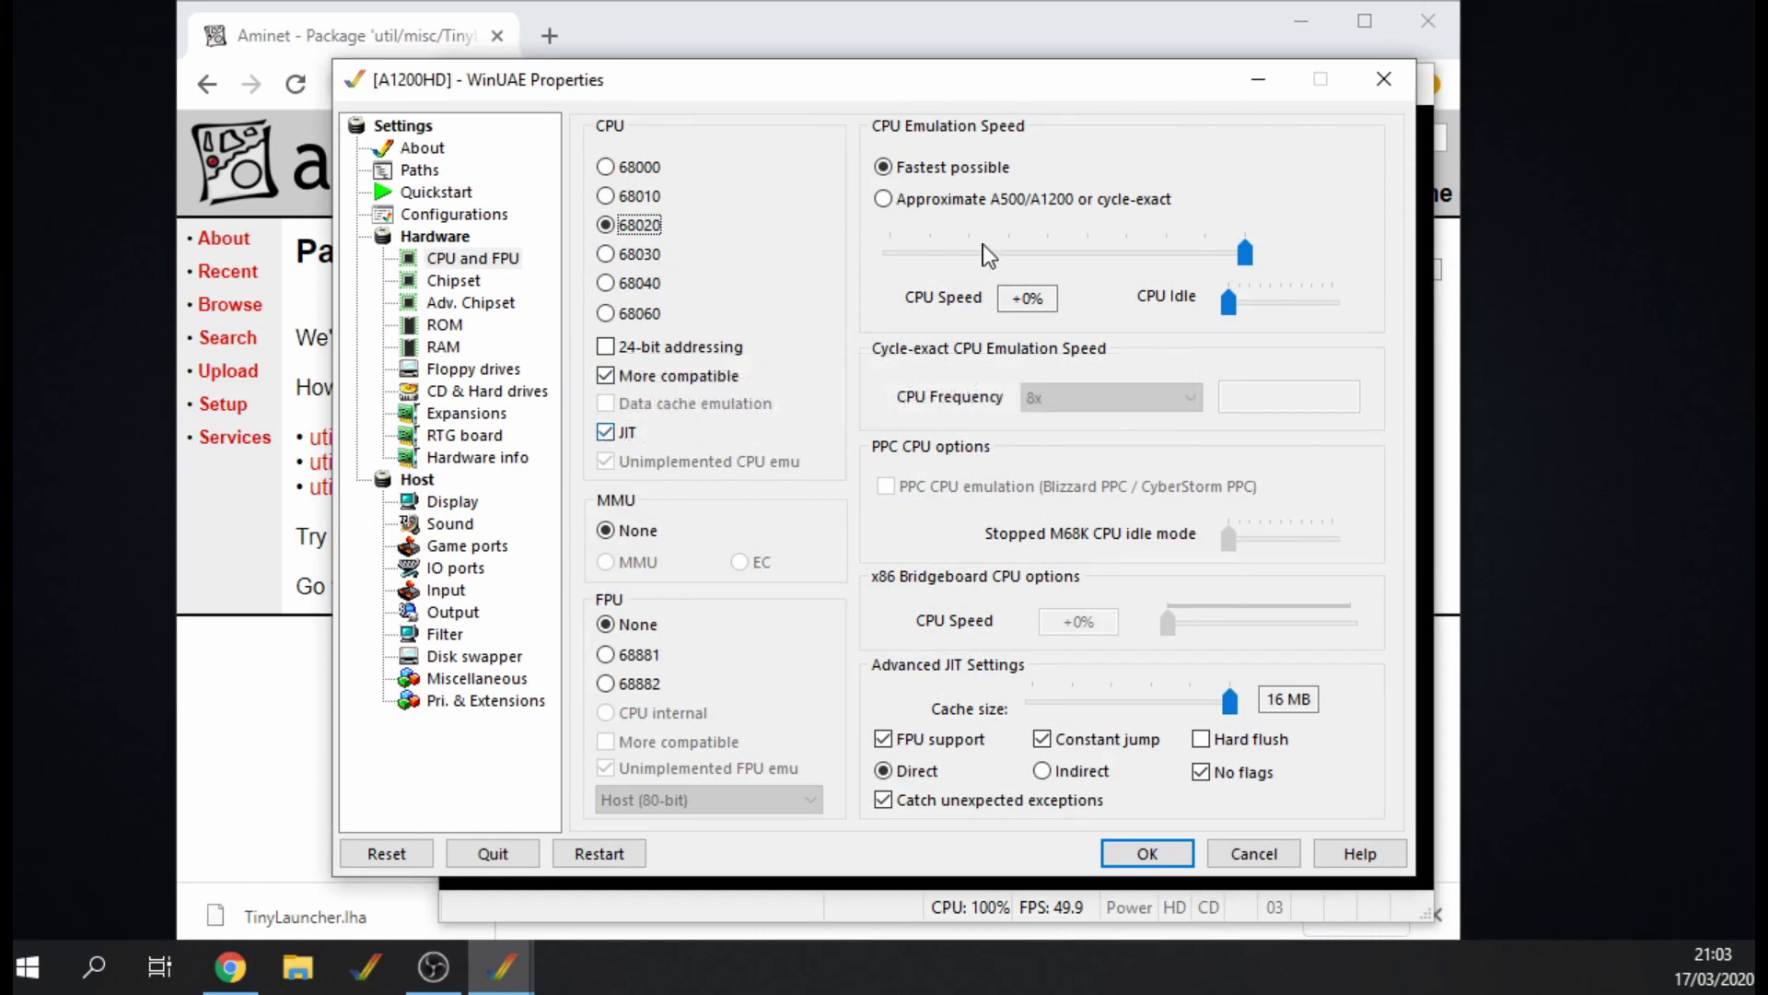
click(1160, 855)
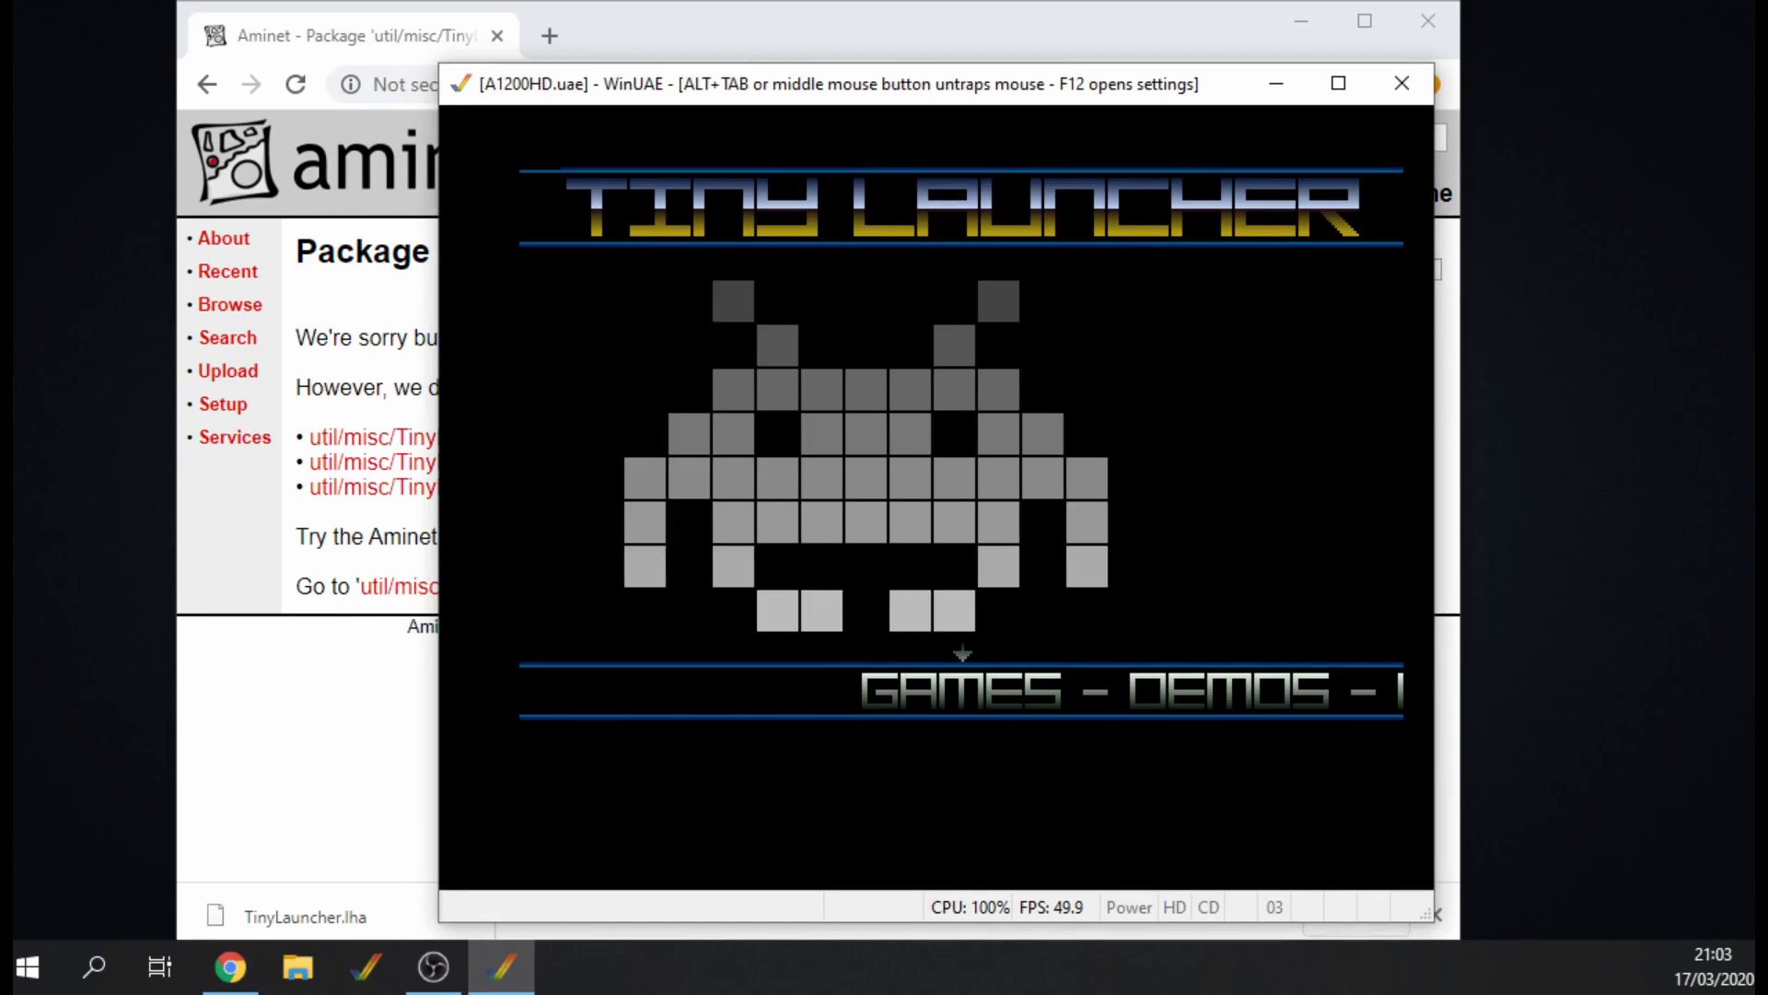
key(F12)
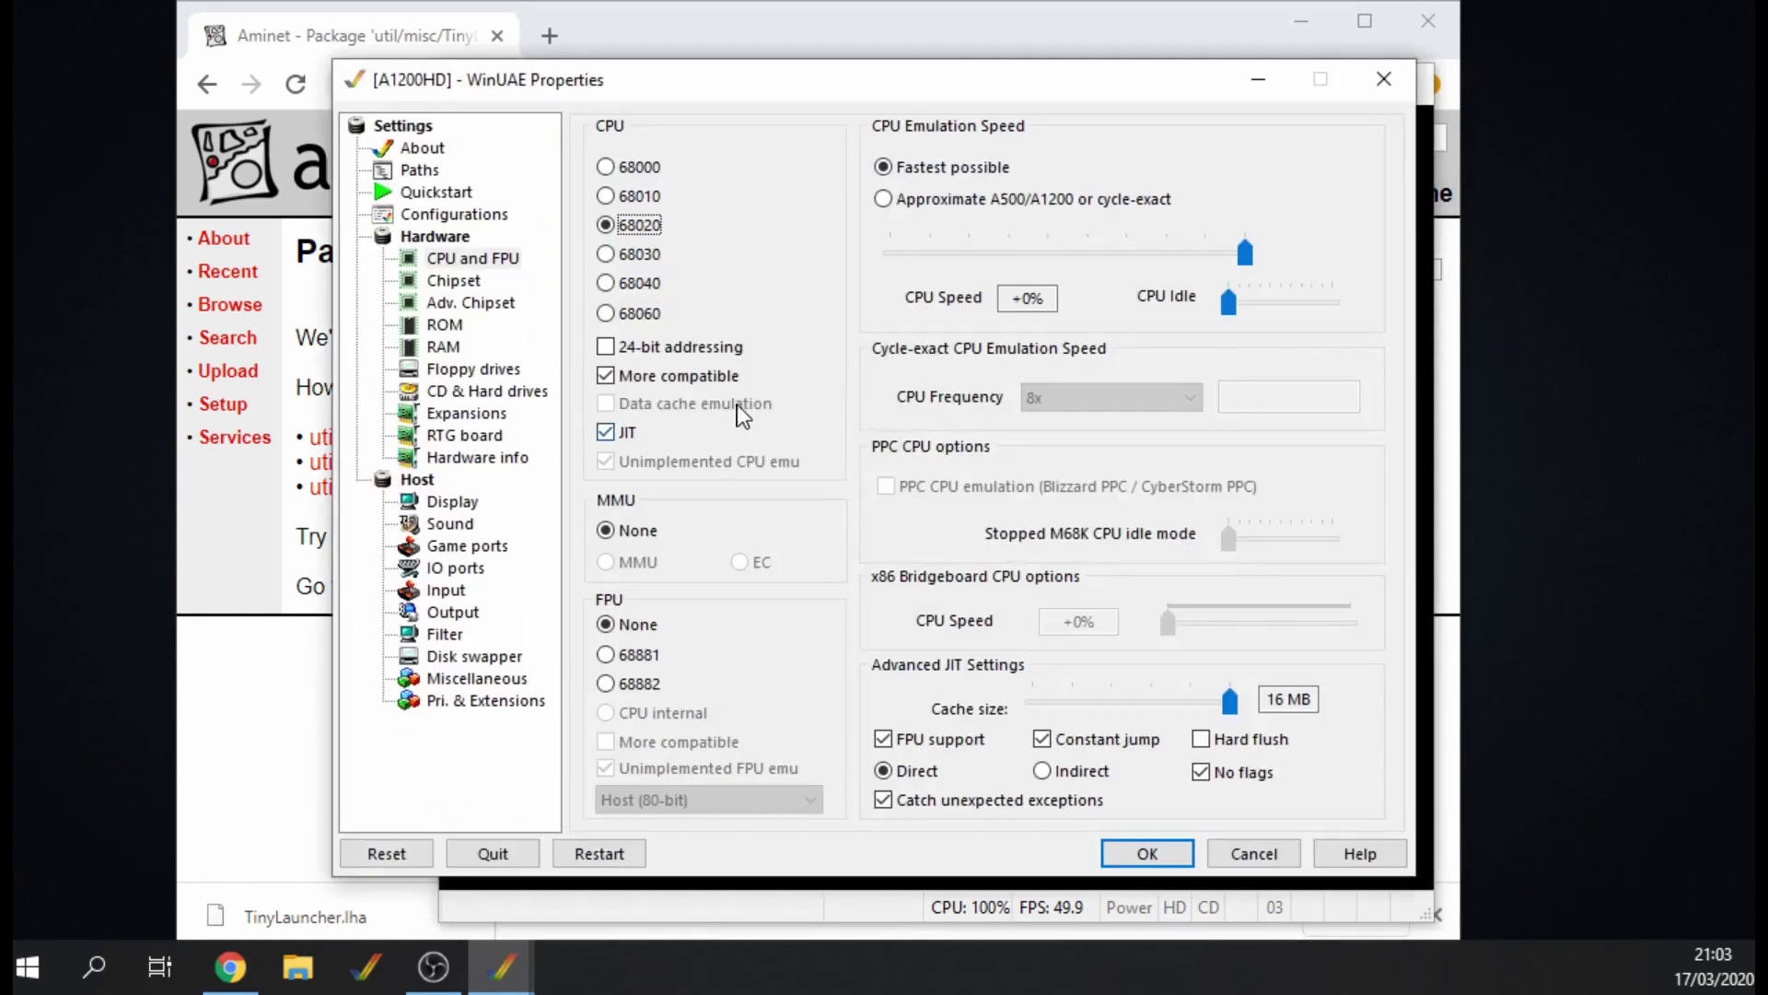
click(610, 433)
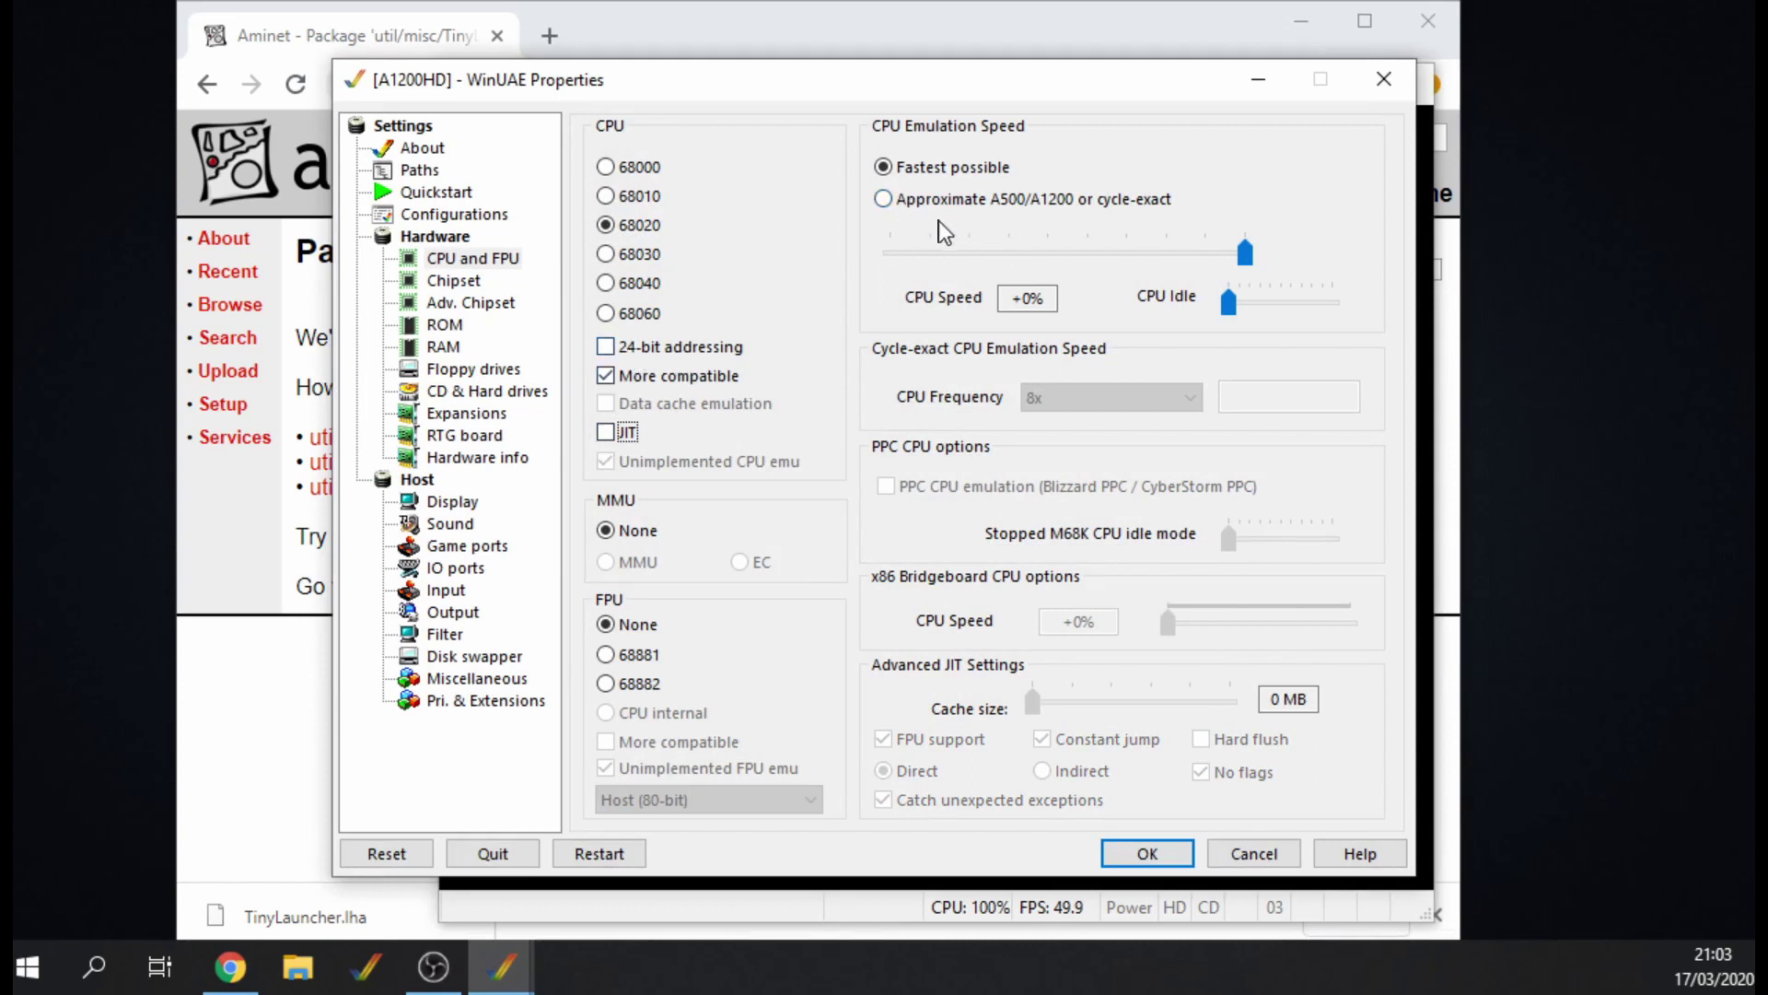
click(918, 205)
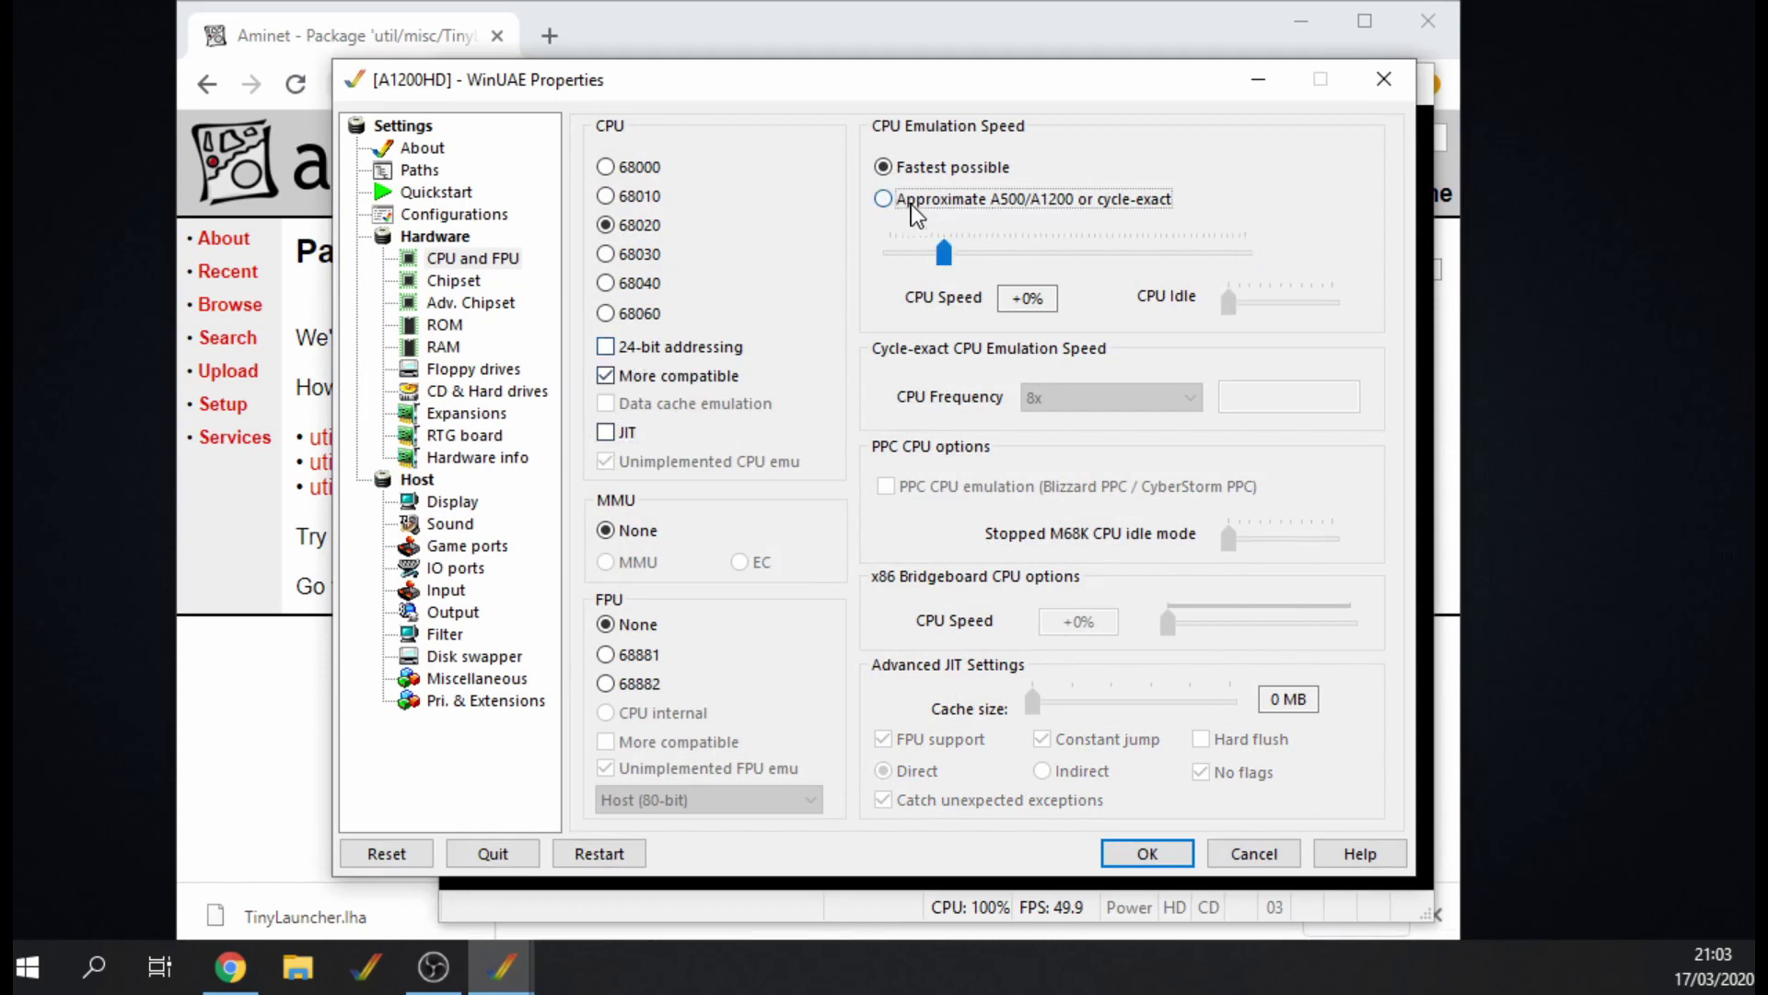
click(1146, 854)
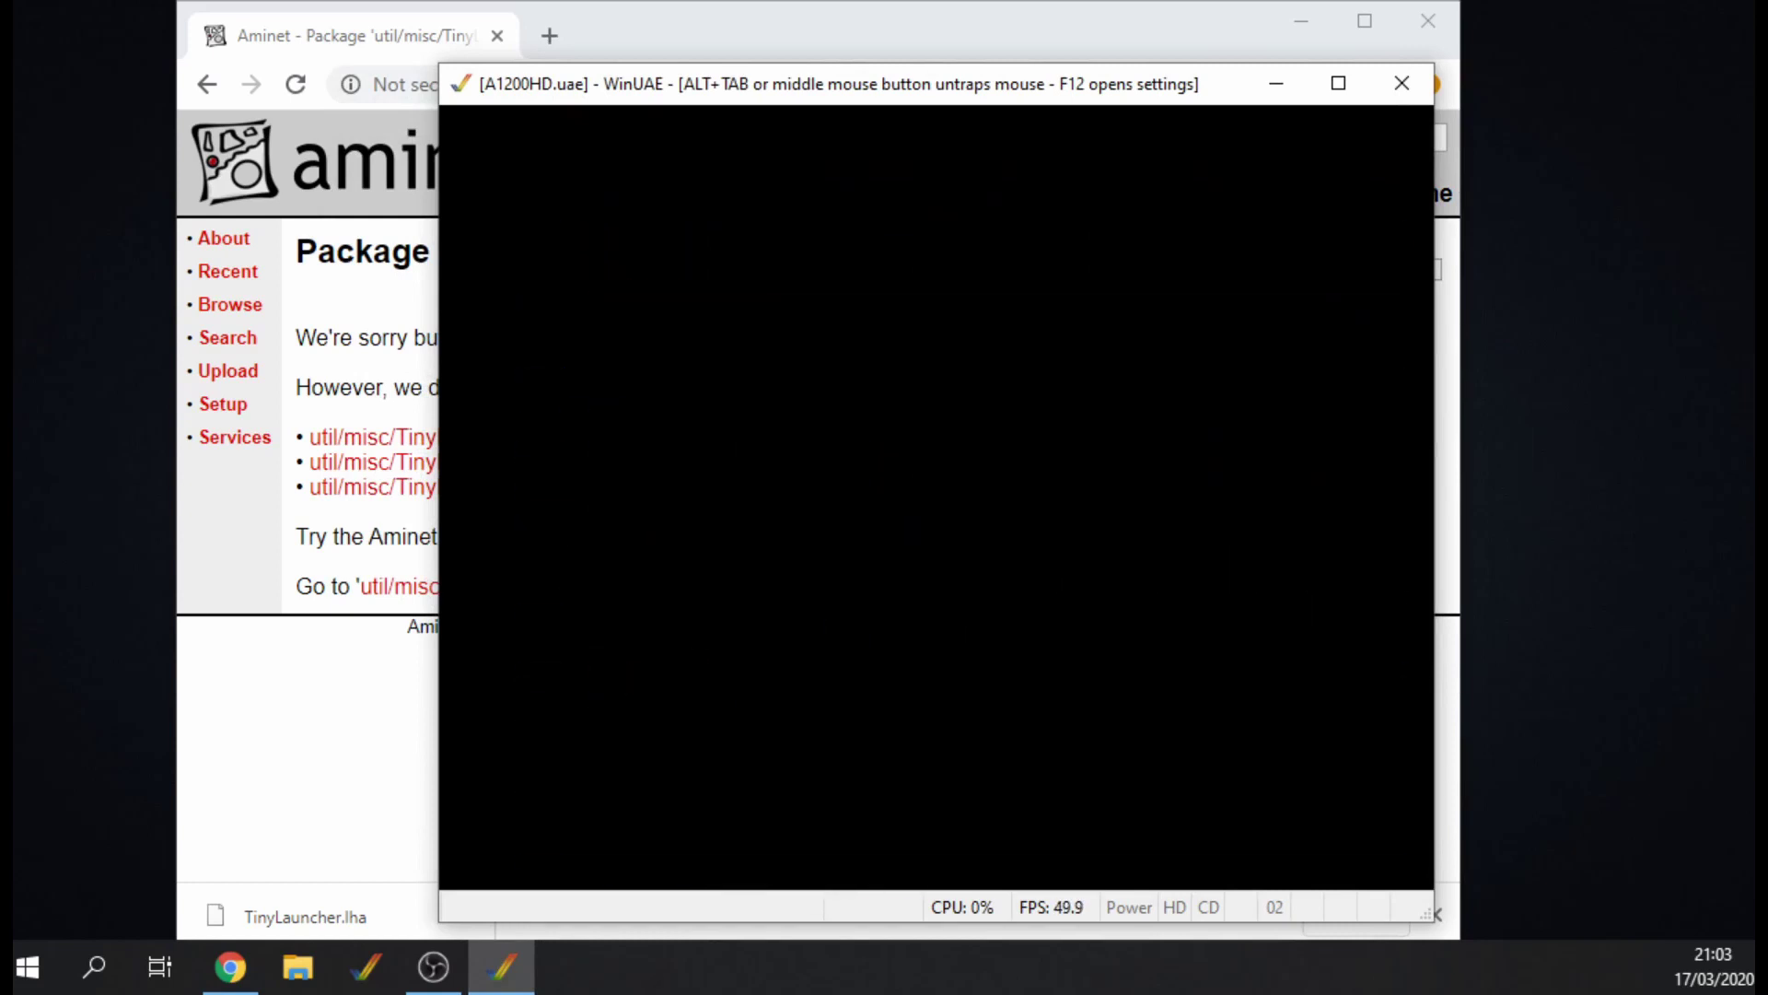
- Browse the games list from the numbered titles through to the games starting with "Co"
key(Down)
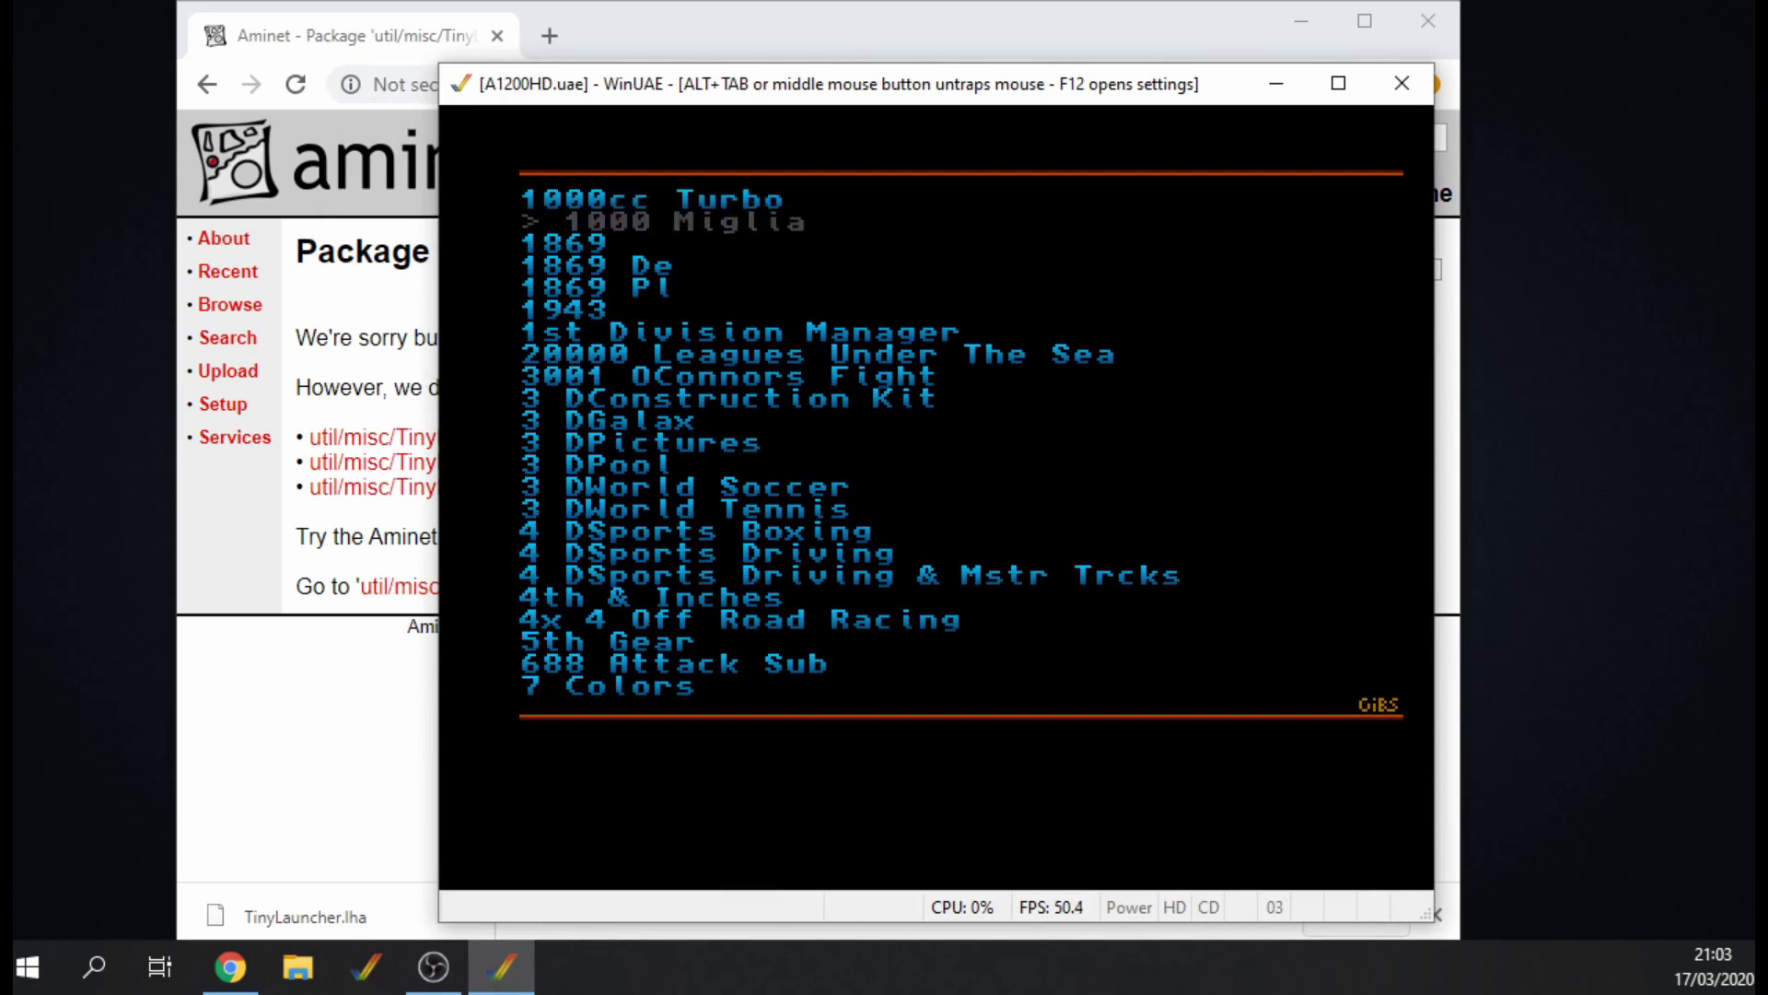
key(Down)
key(Down)
key(Down)
key(Down)
key(Down)
key(Down)
key(Down)
key(Down)
key(Down)
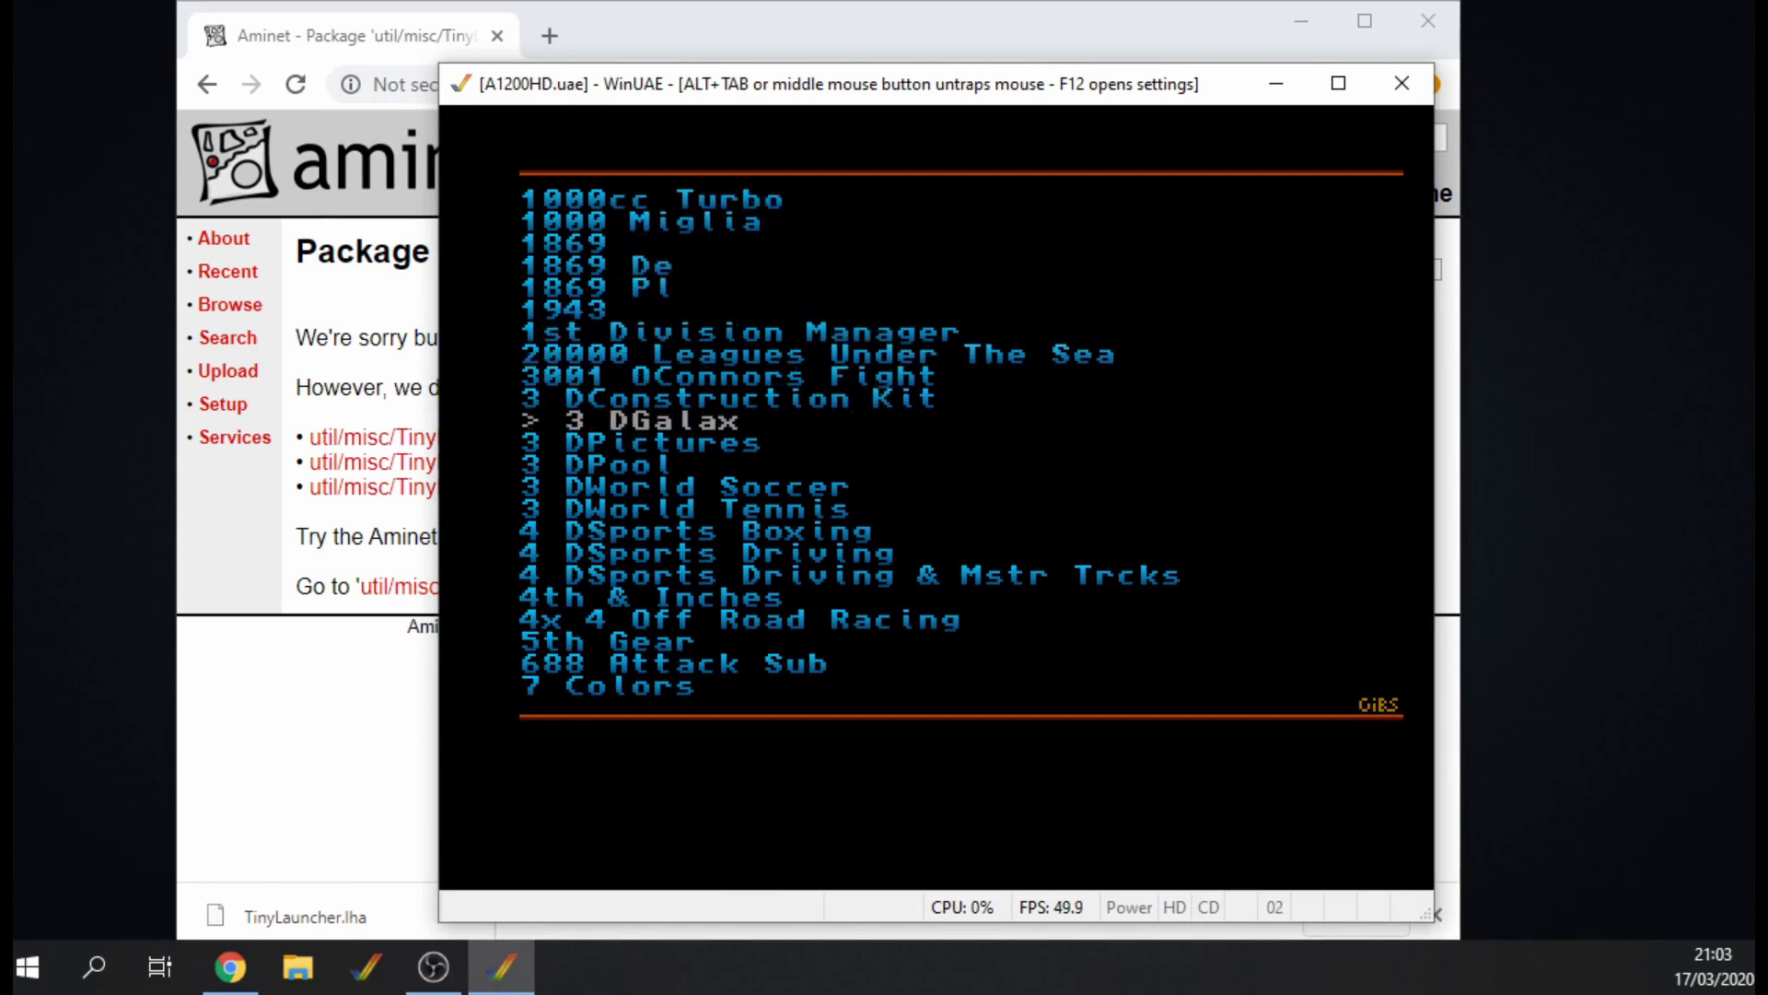
key(Right)
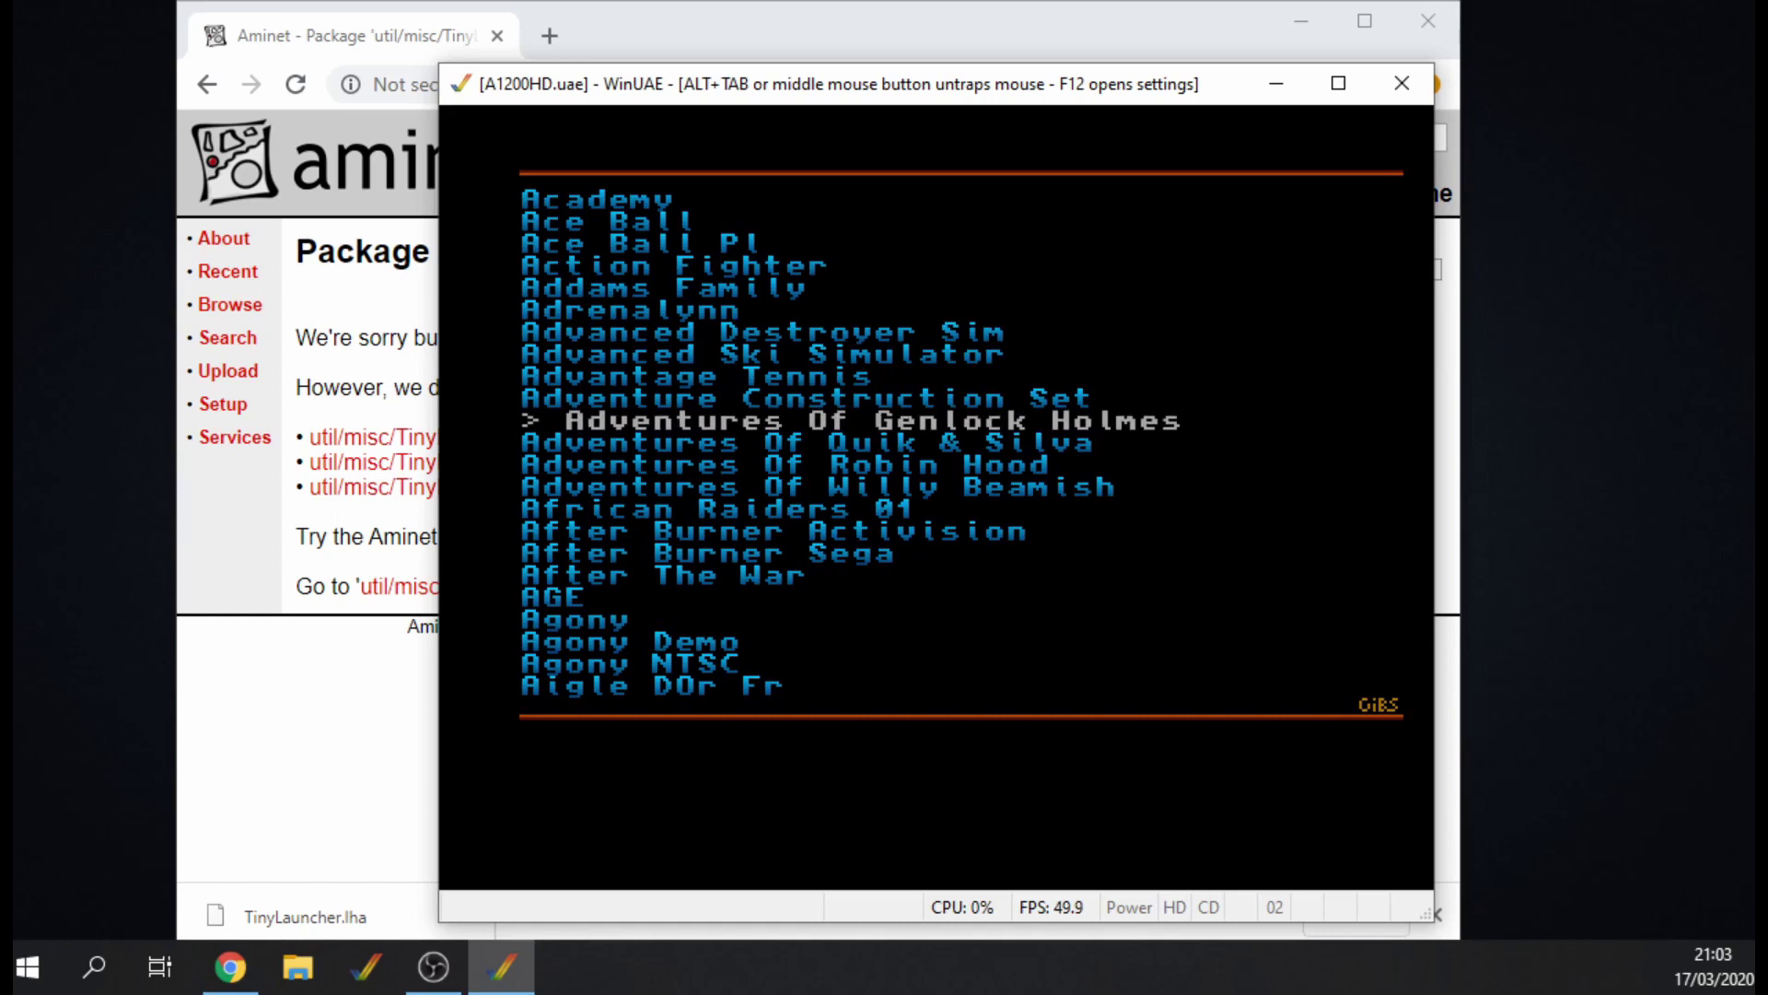
key(Right)
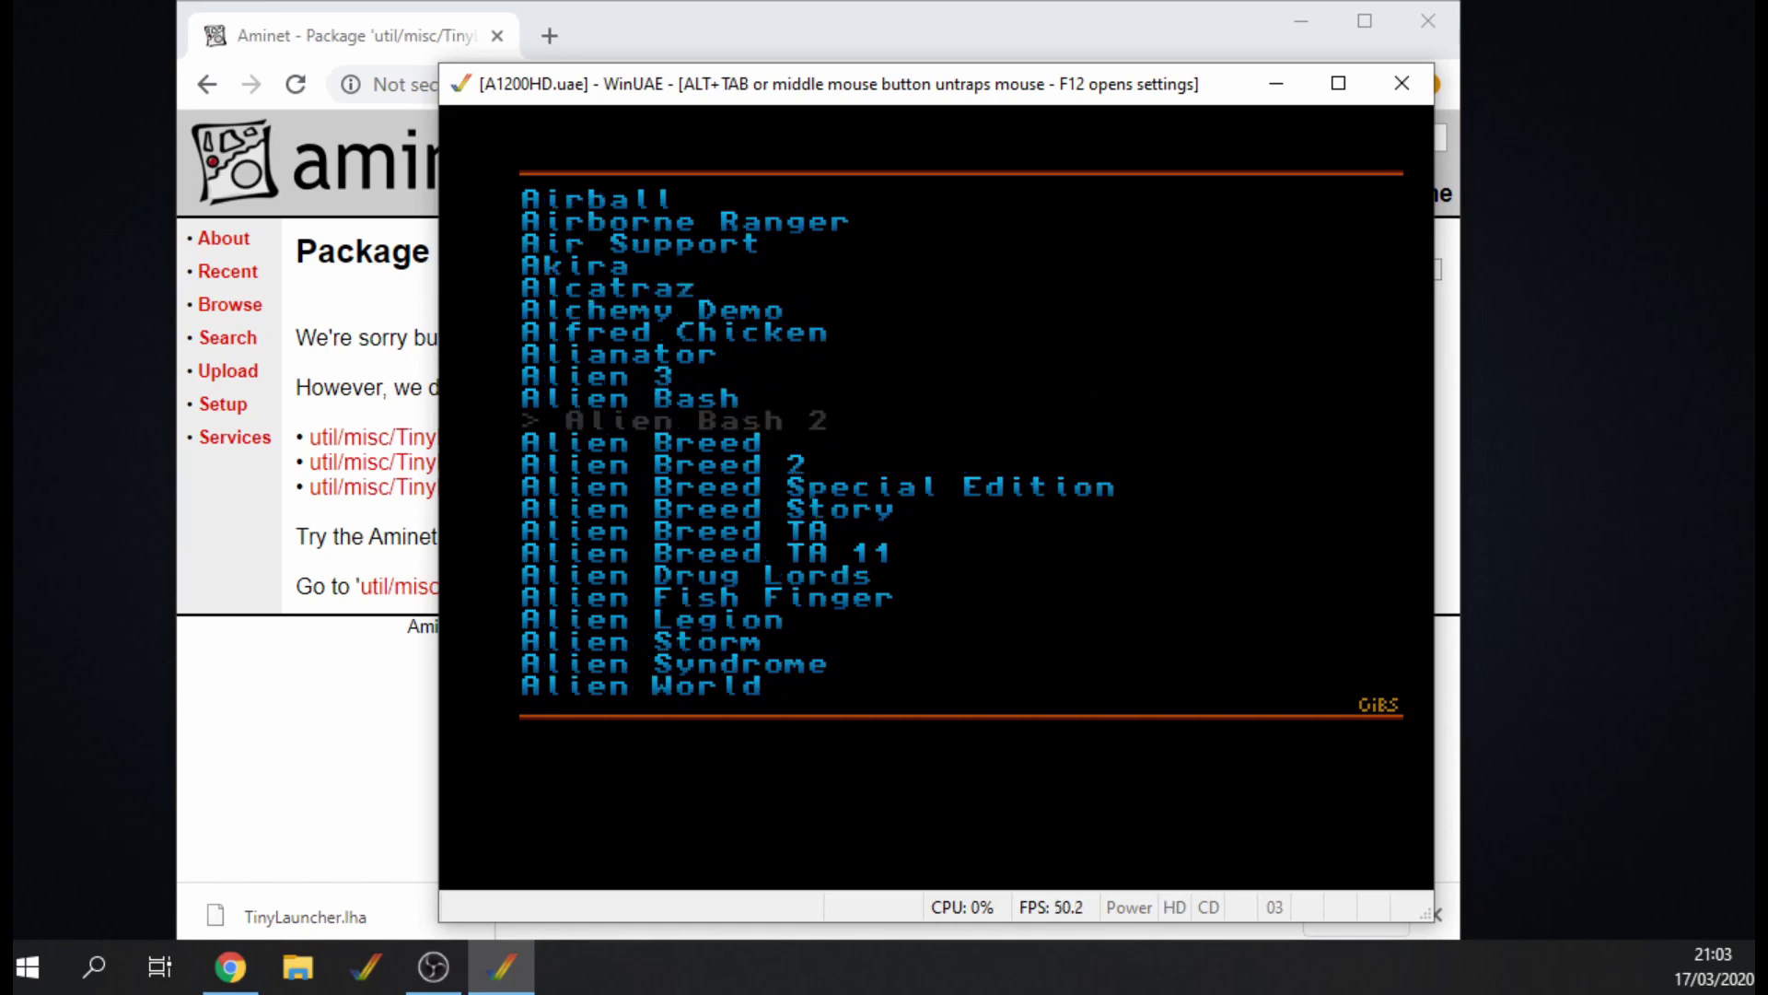
key(Right)
key(Right)
key(Right)
key(Right)
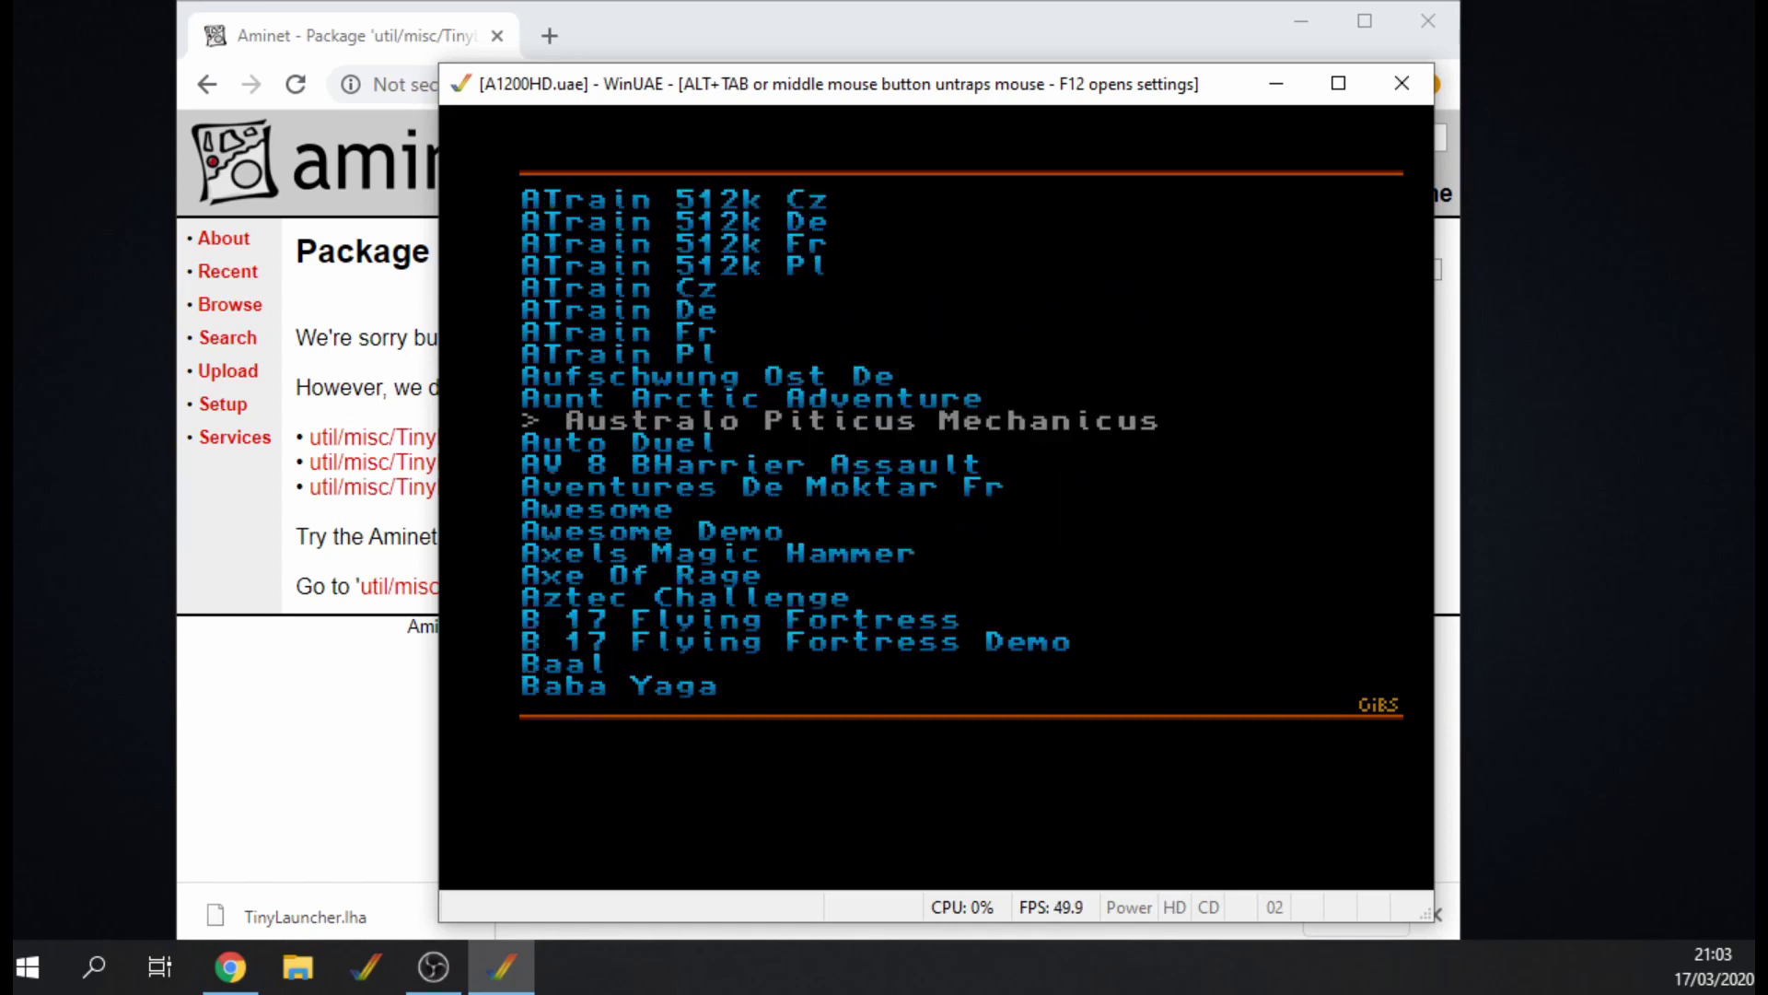
key(Right)
key(Right)
key(Right)
key(Right)
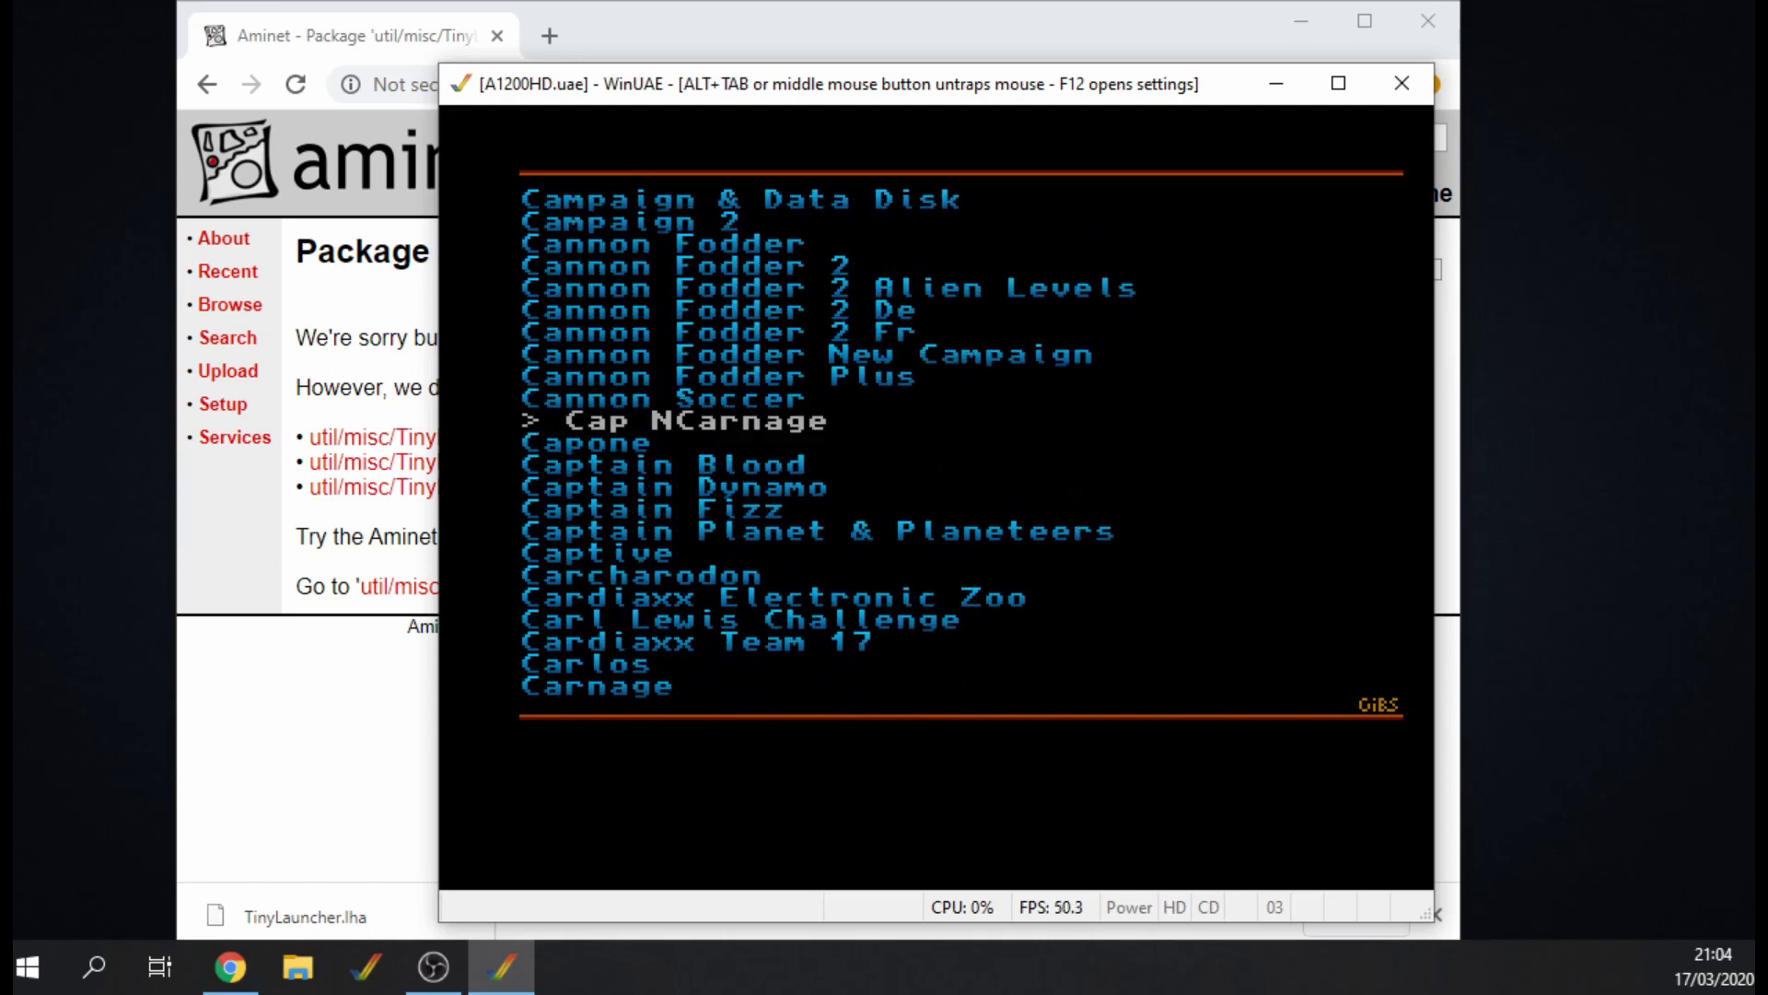
key(Right)
key(Right)
key(Right)
key(Right)
key(Right)
key(Right)
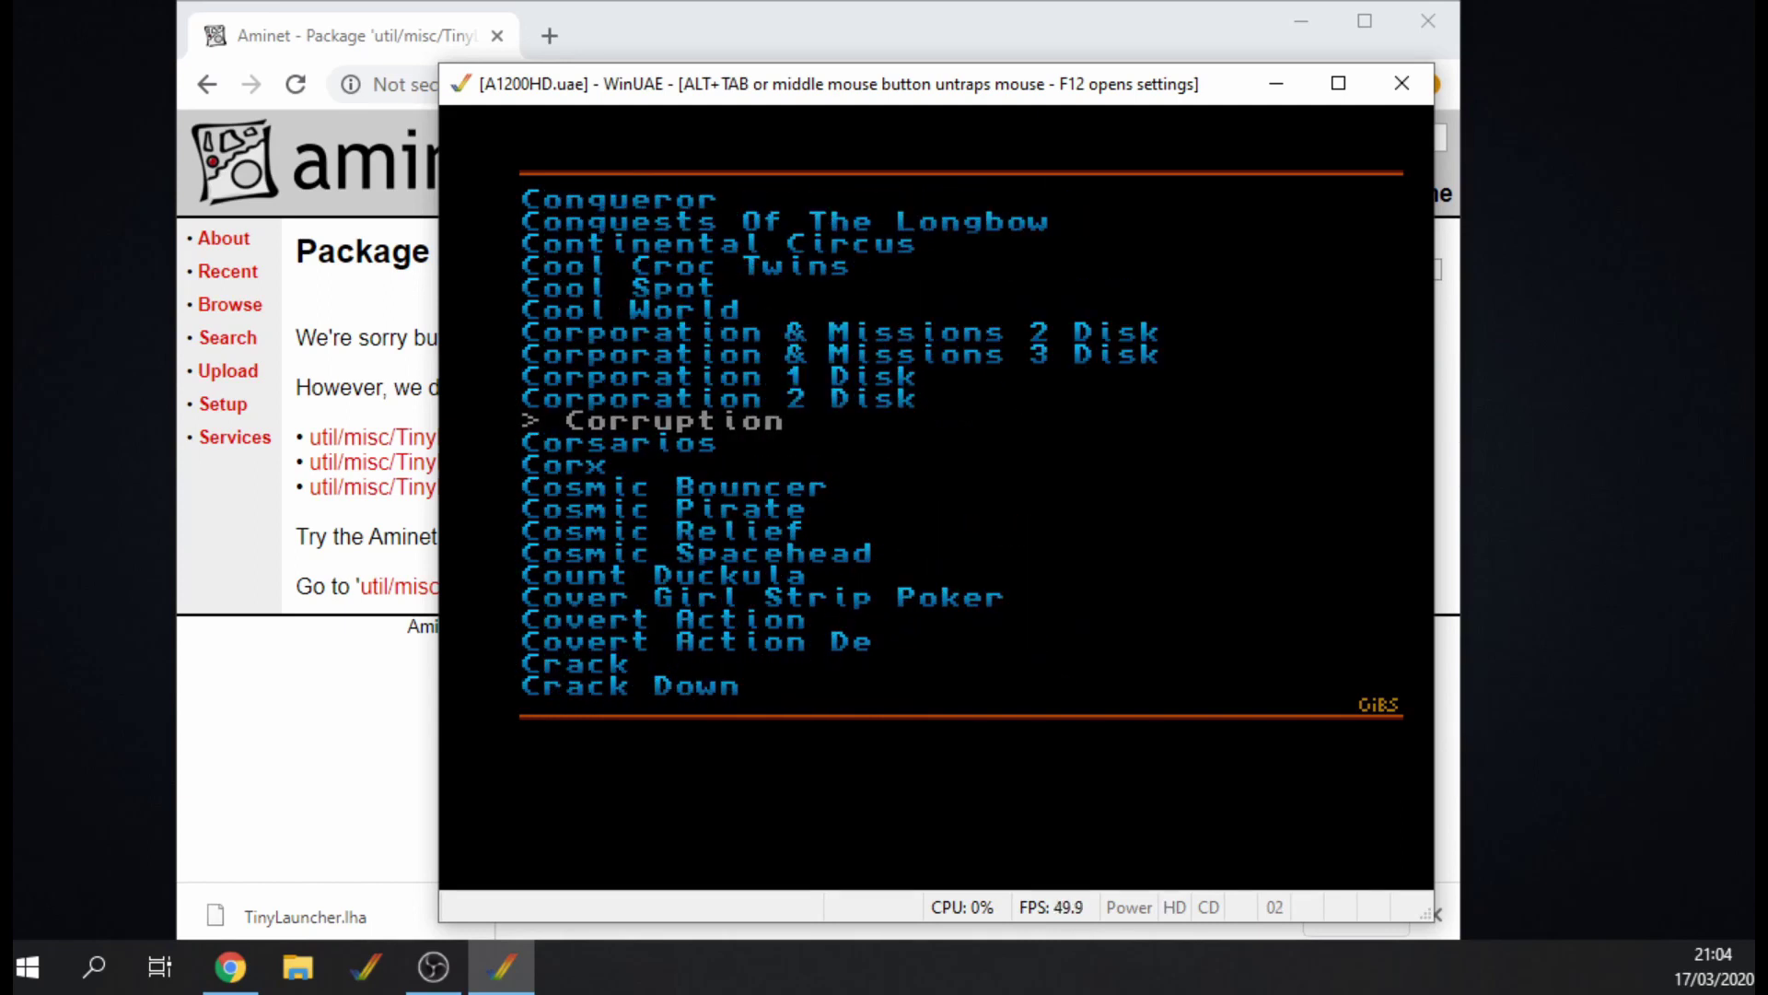
- Launch Count Duckula from the games list and quit the game back to the launcher
key(Down)
key(Down)
key(Down)
key(Down)
key(Down)
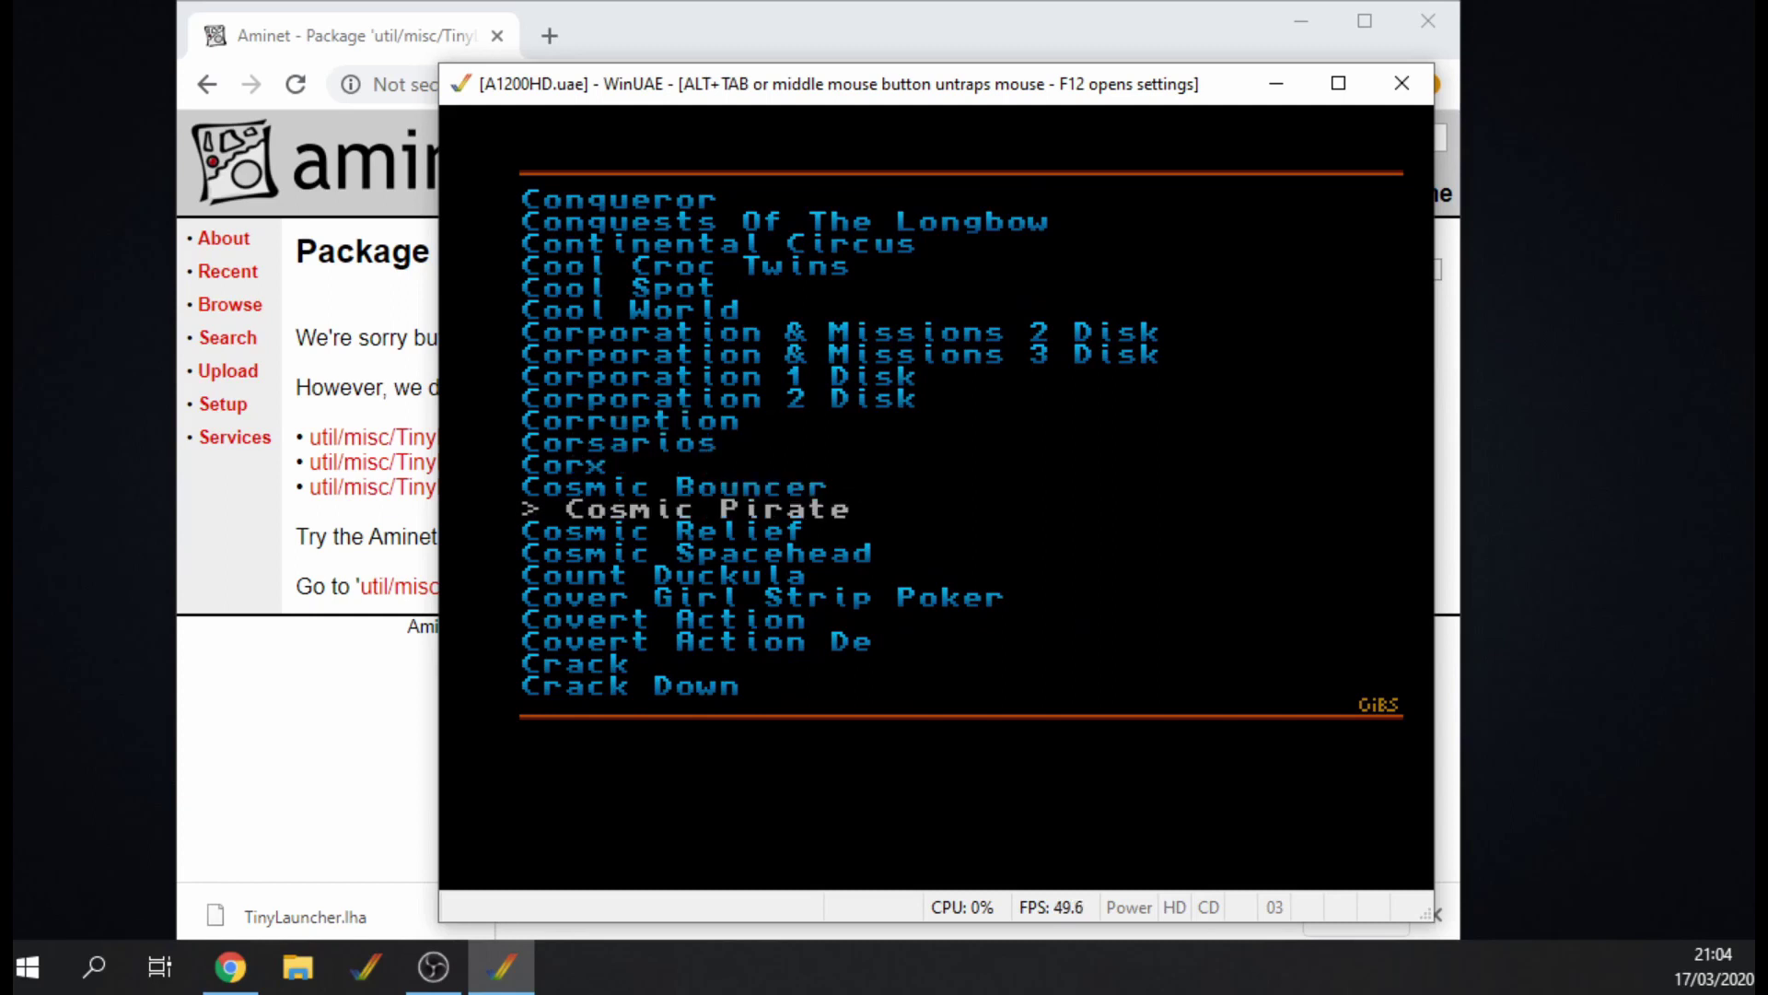
key(Down)
key(Down)
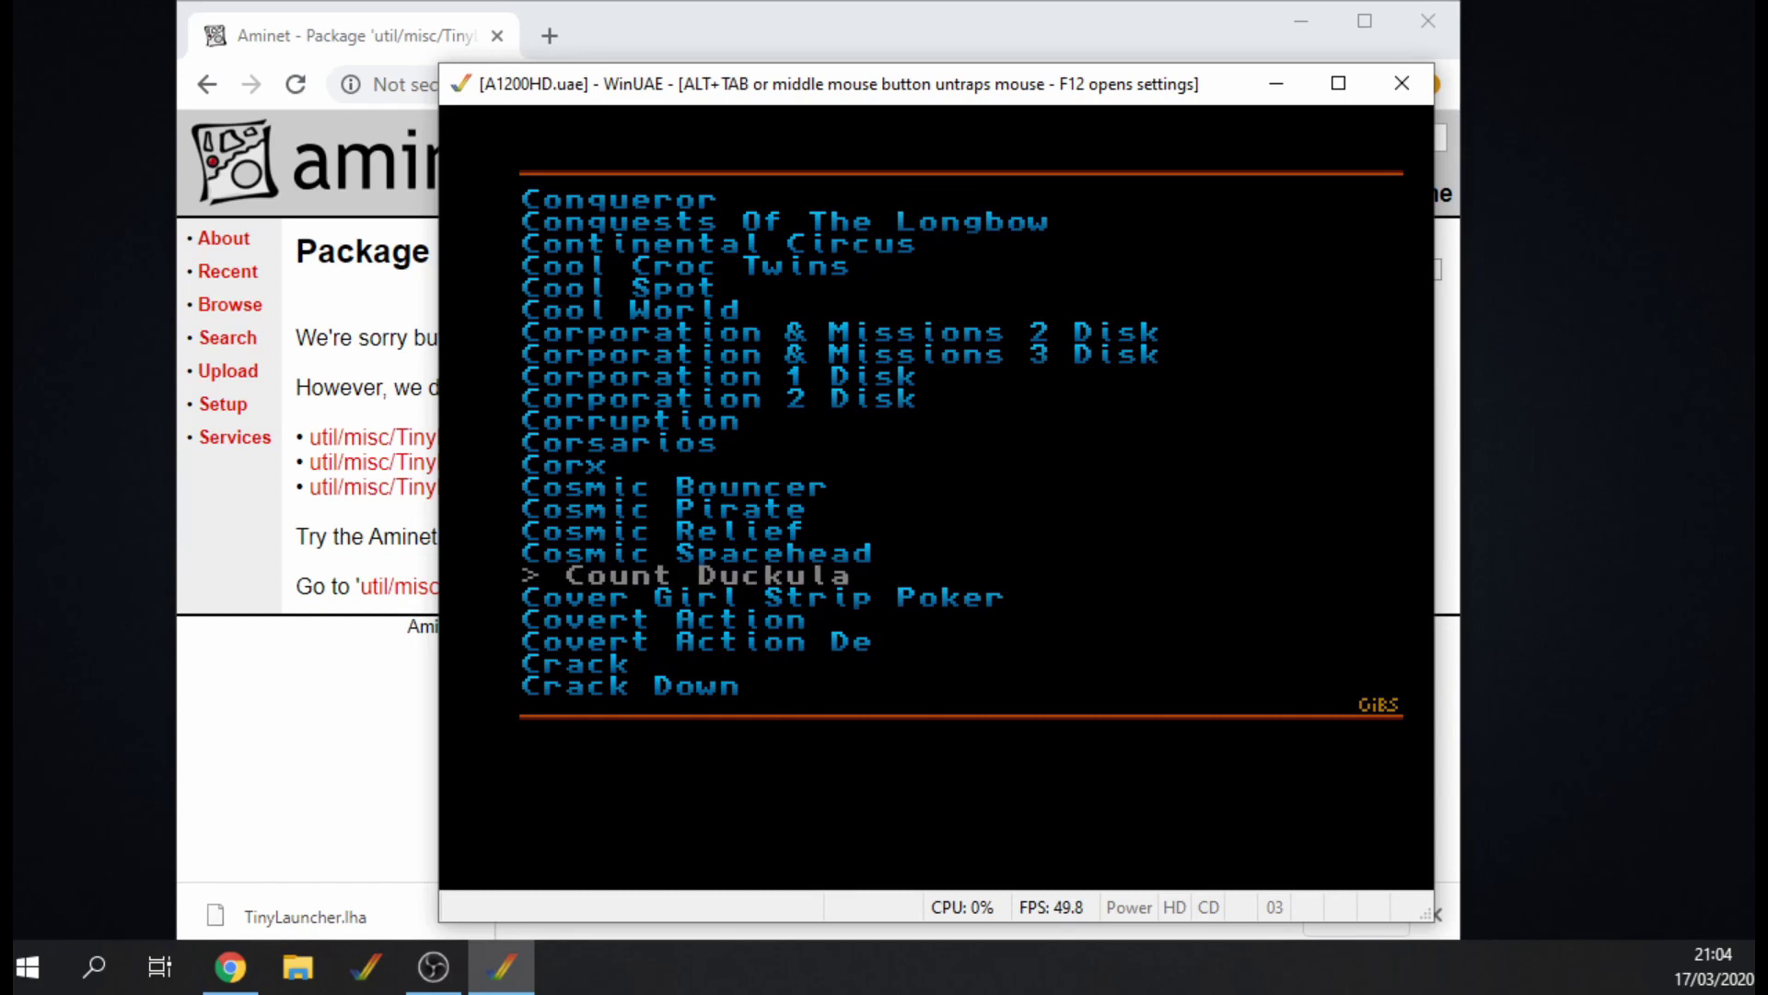
key(Return)
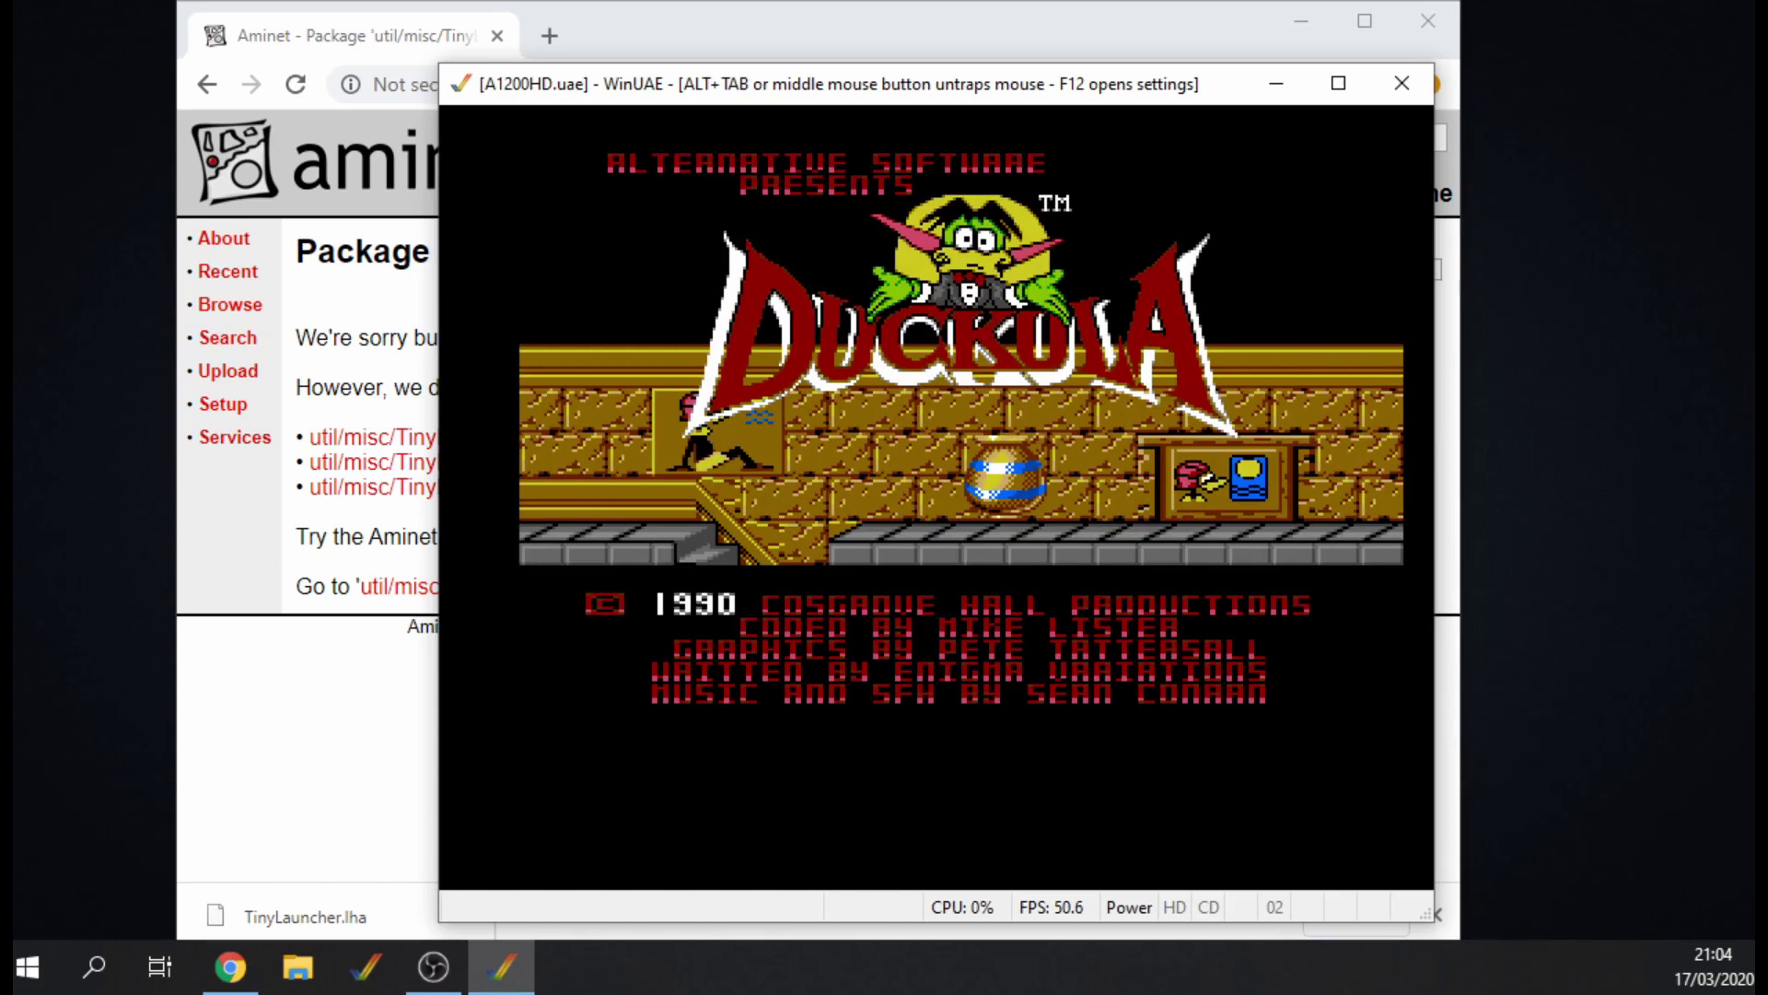
key(F10)
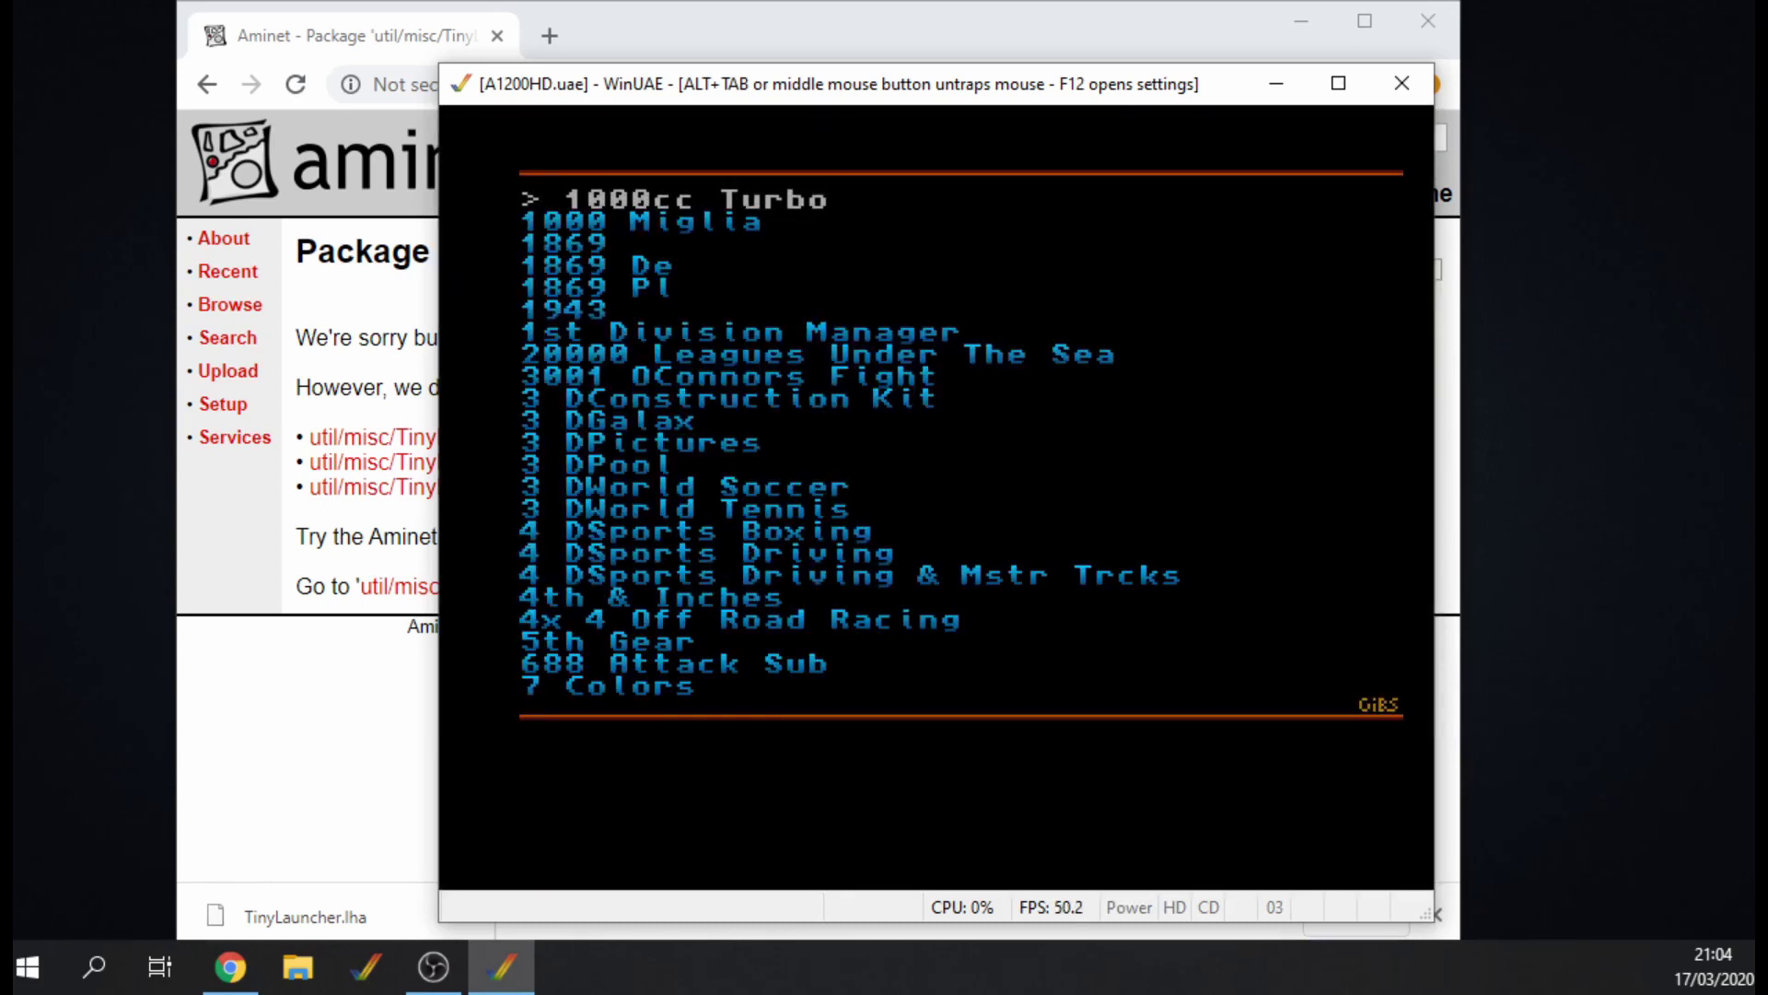
key(Return)
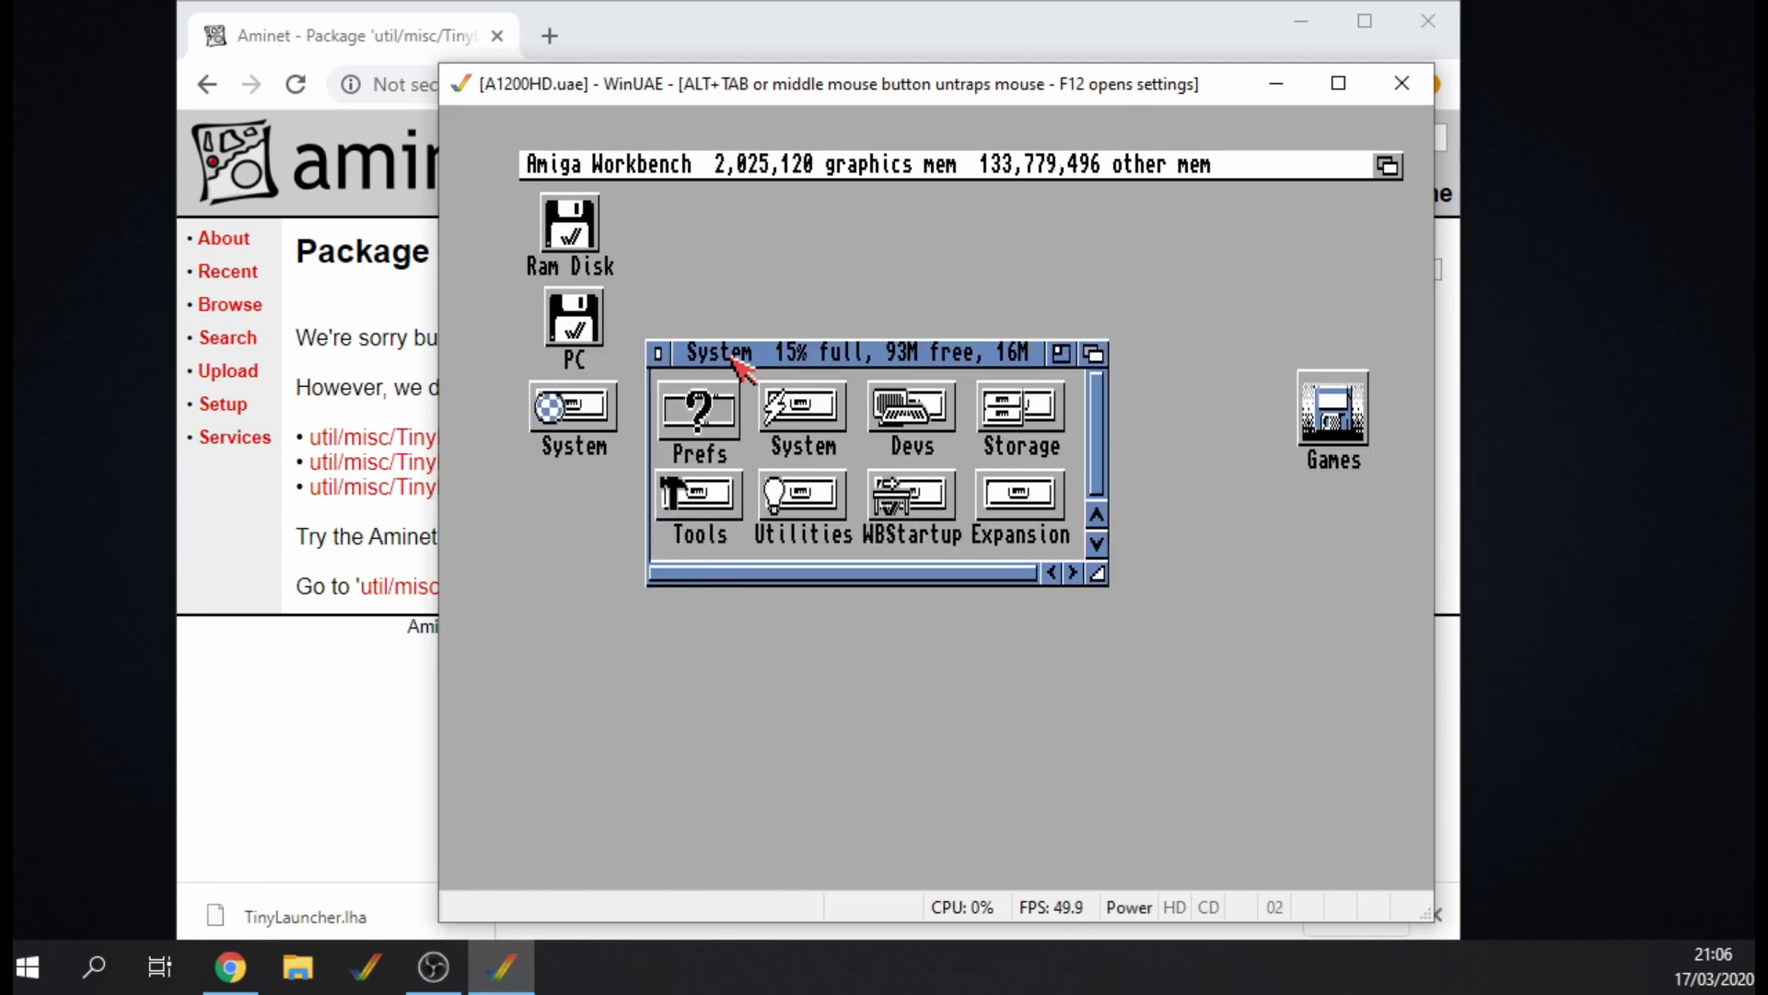
- Show all files in the System window and open its S drawer
right_click(713, 257)
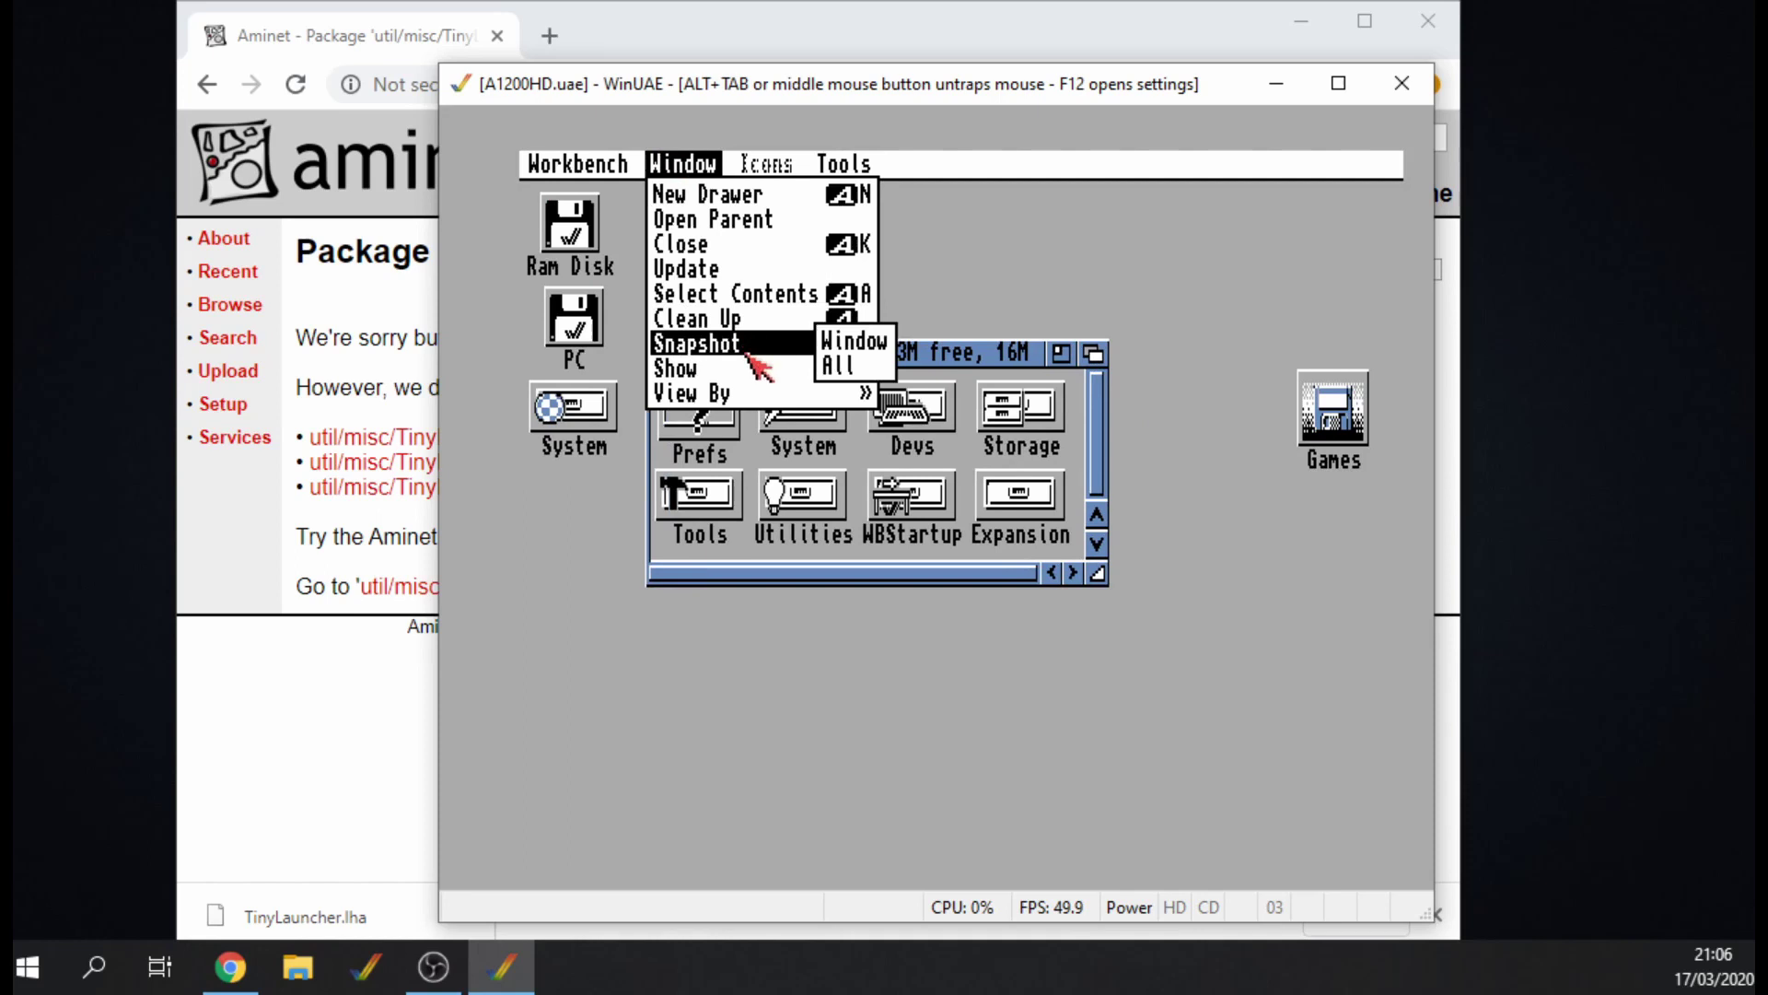
mouse_move(761, 373)
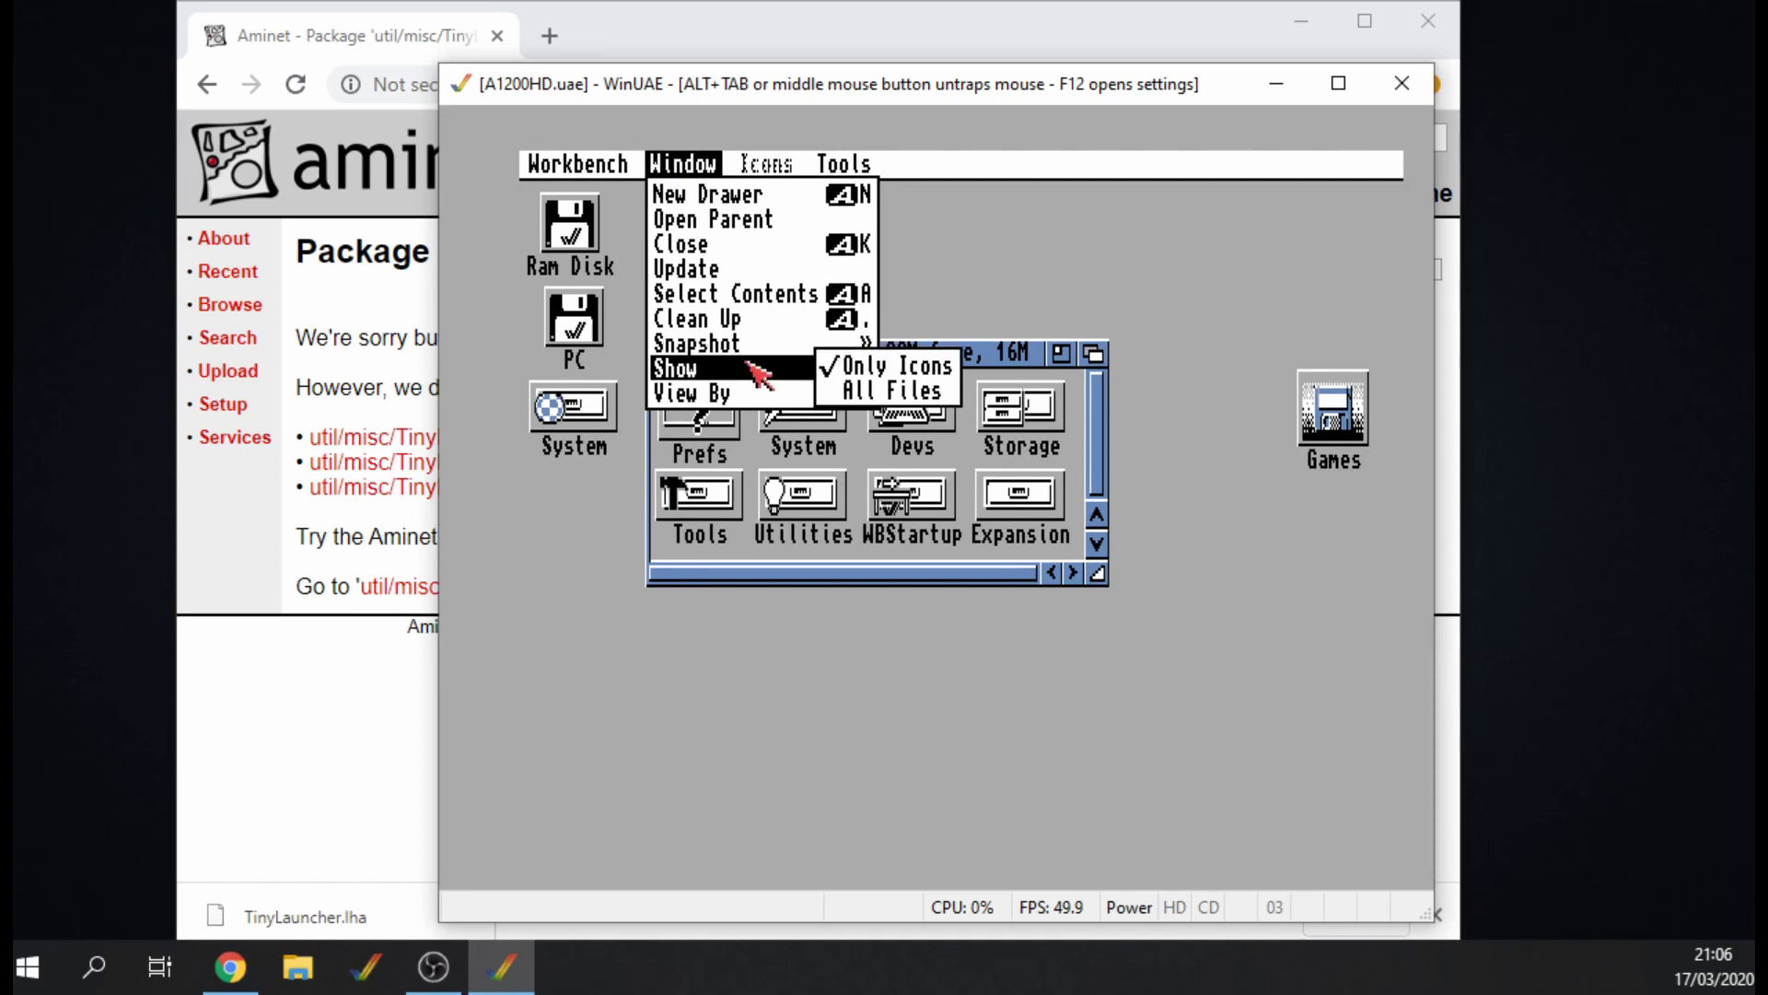
right_click(840, 391)
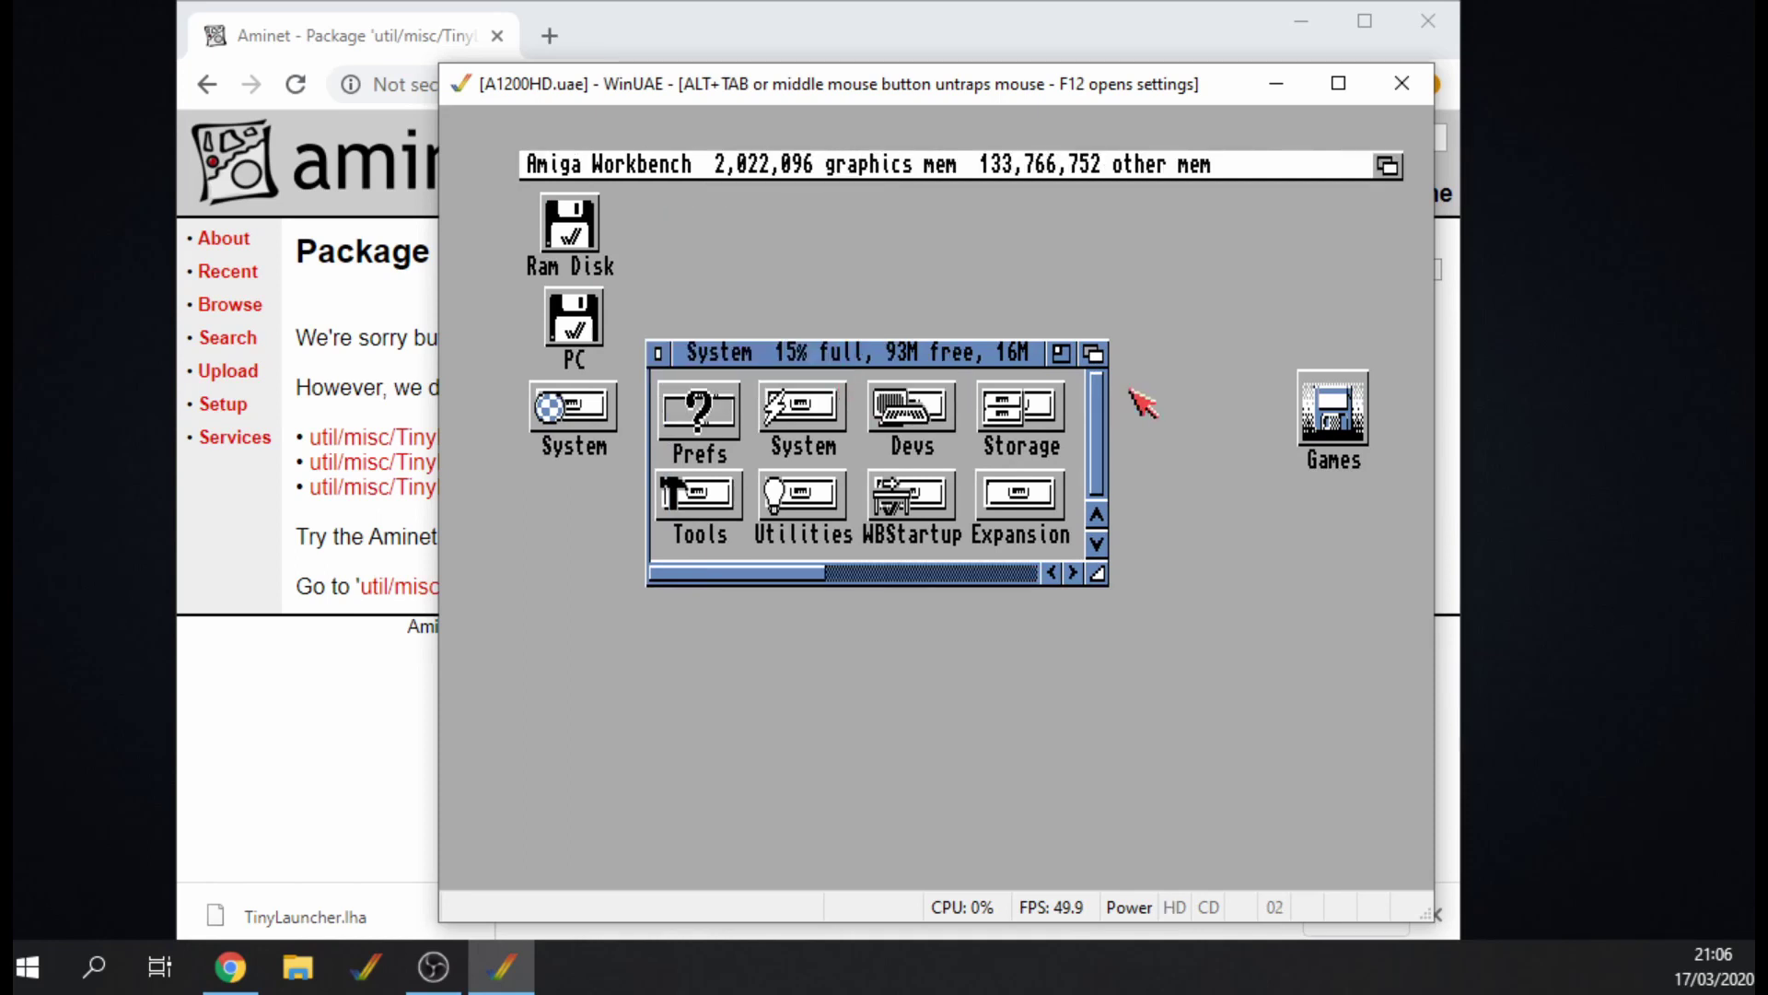
click(1073, 573)
click(1073, 572)
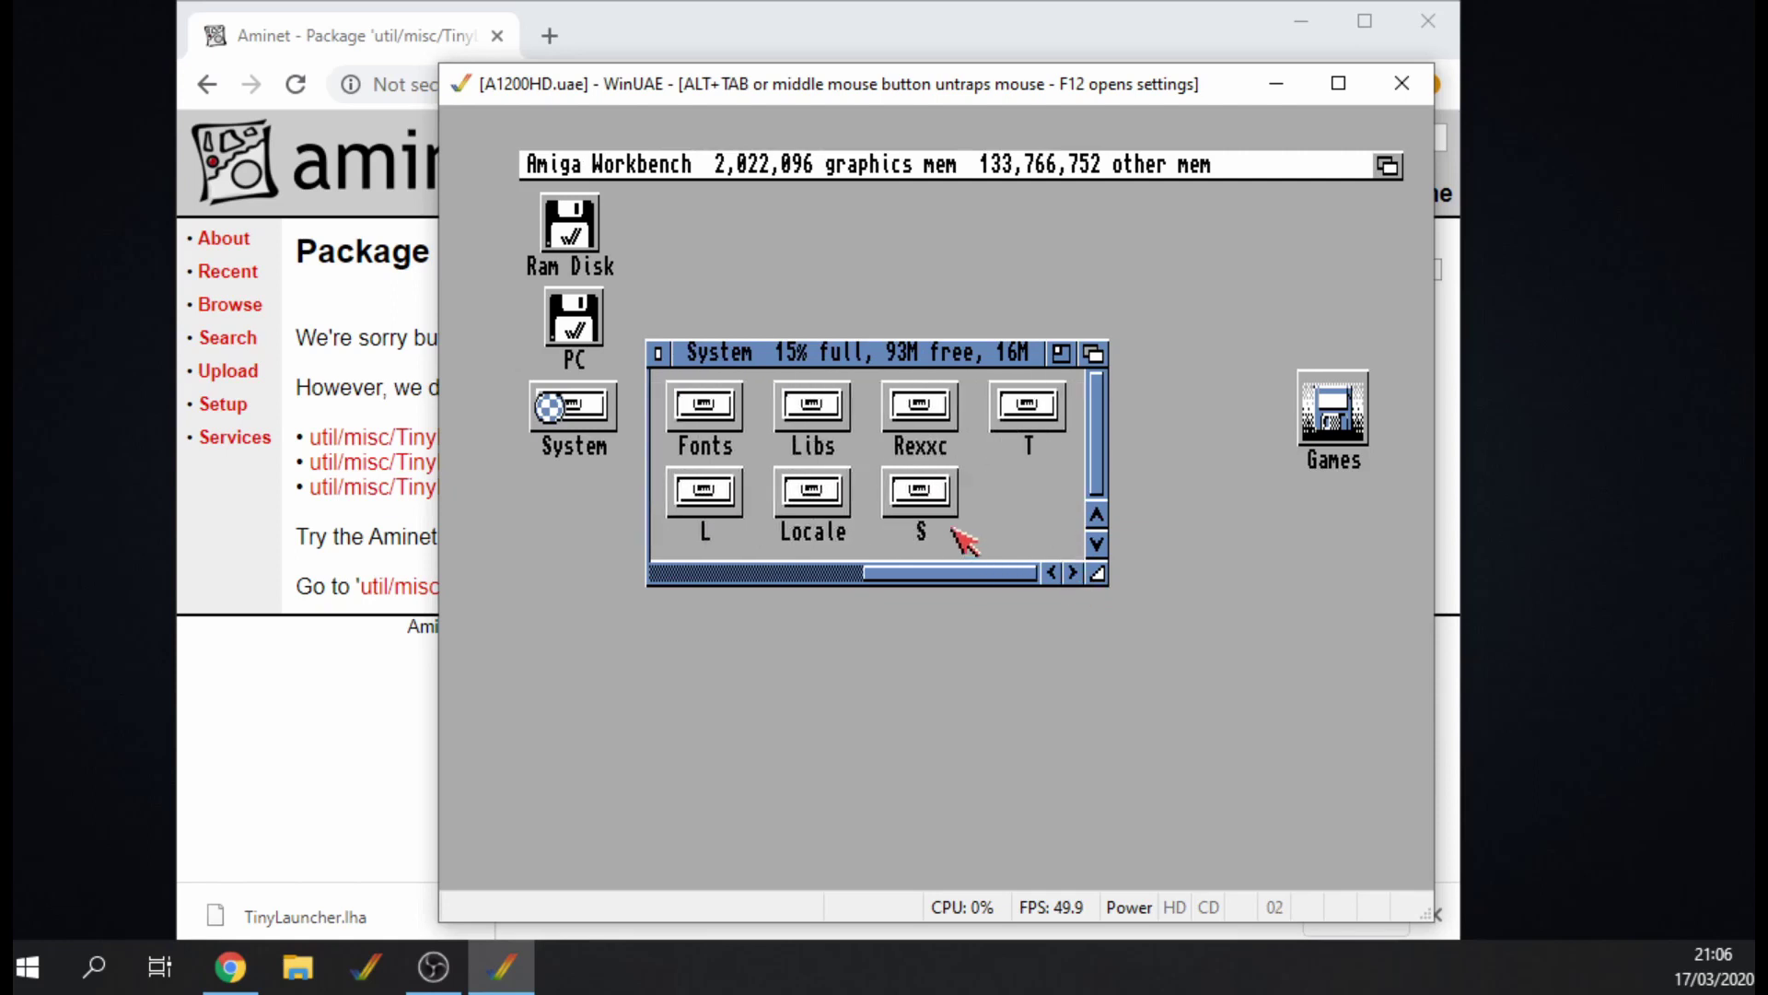
double_click(922, 498)
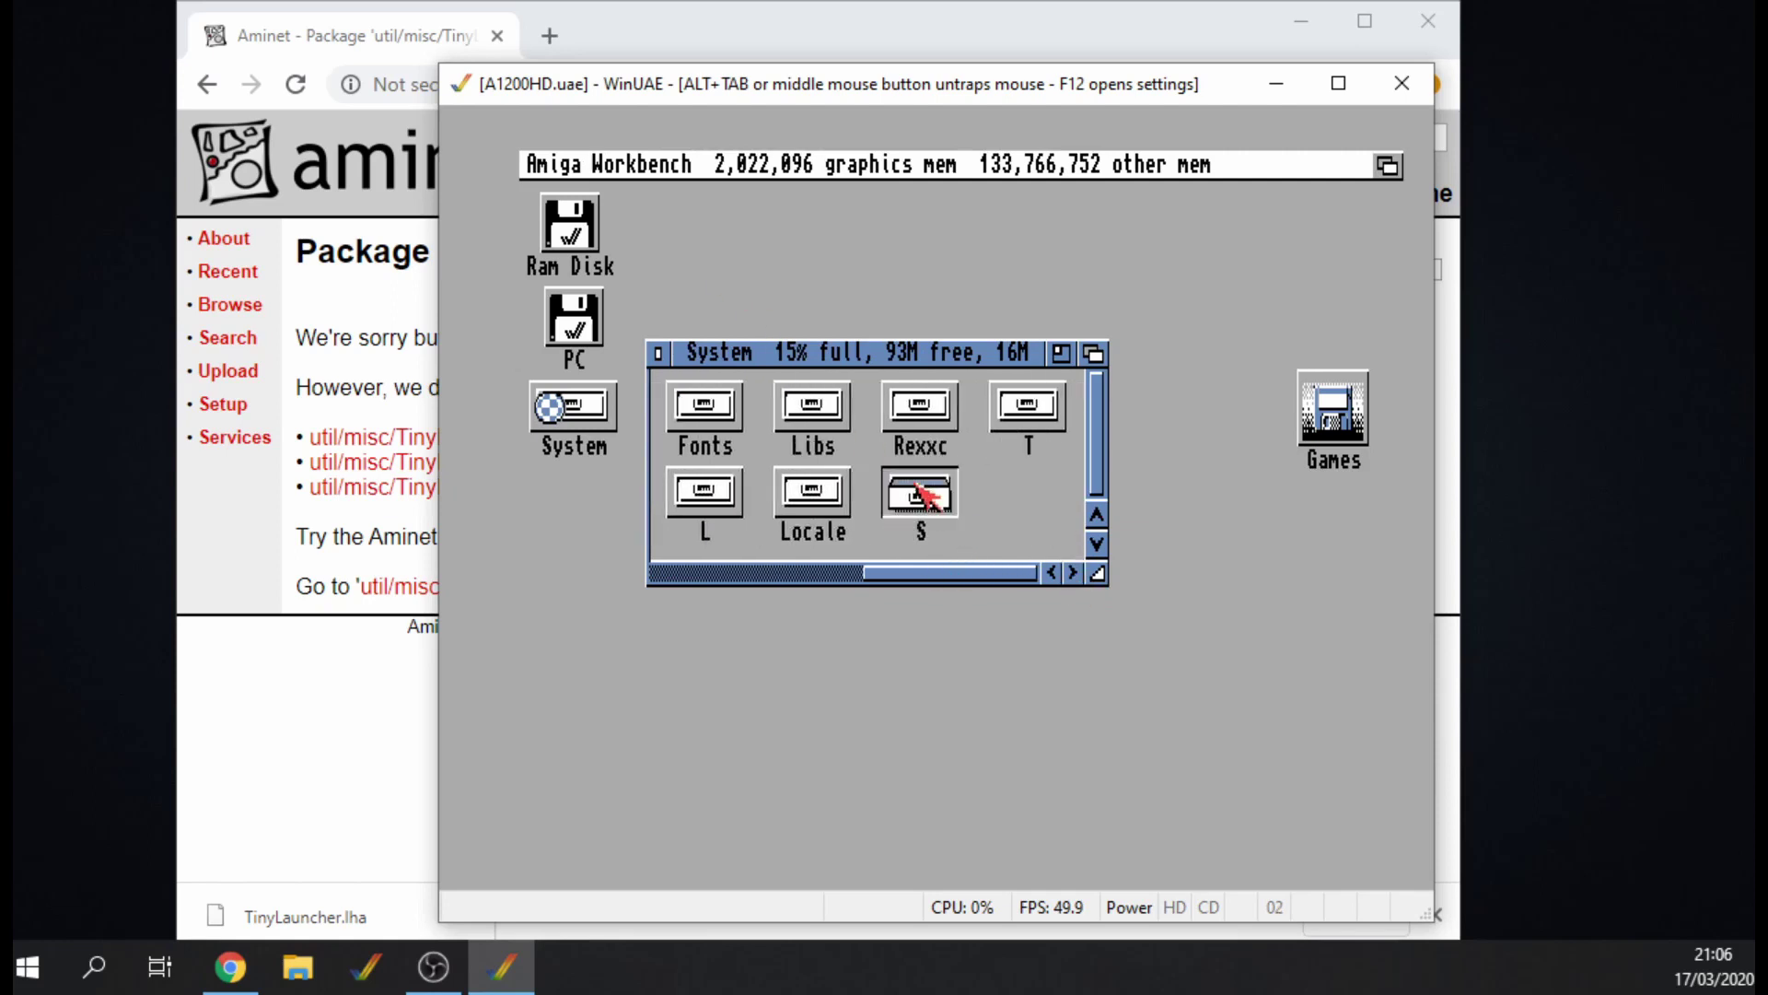
- Open the startup-sequence file from the S drawer for editing by executing the command "ed startup-sequence"
drag(722, 556, 911, 558)
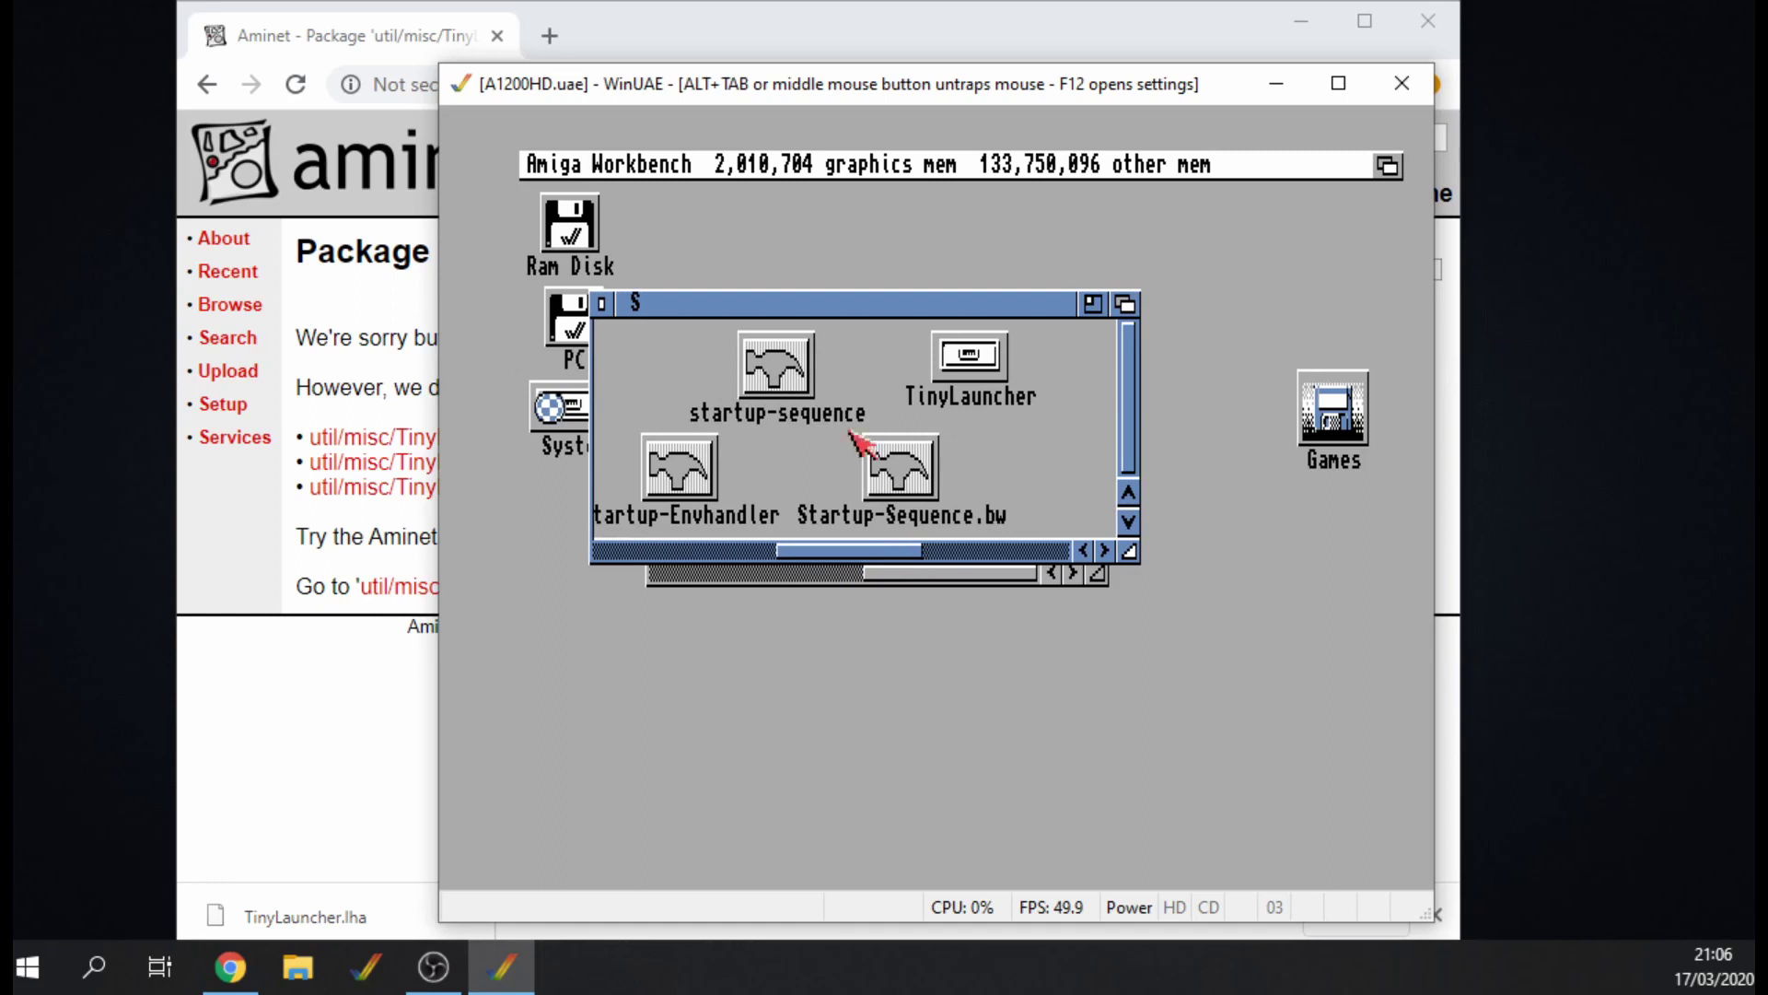
click(785, 367)
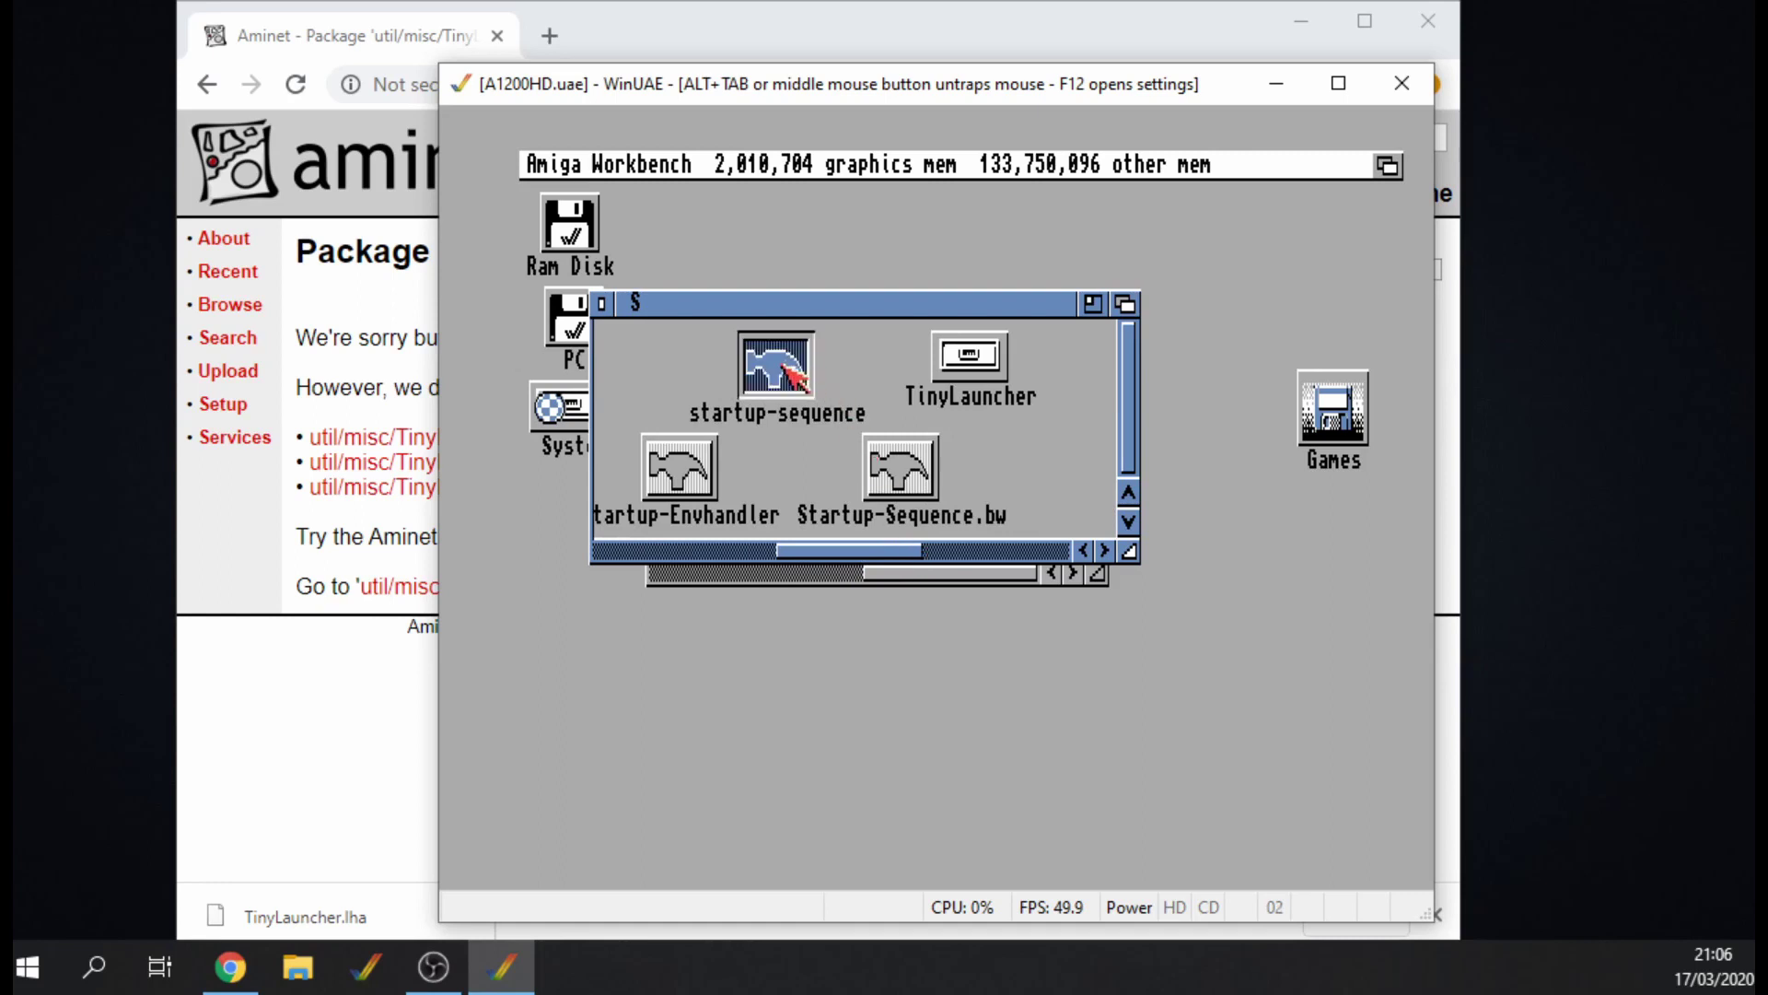
key(super+e)
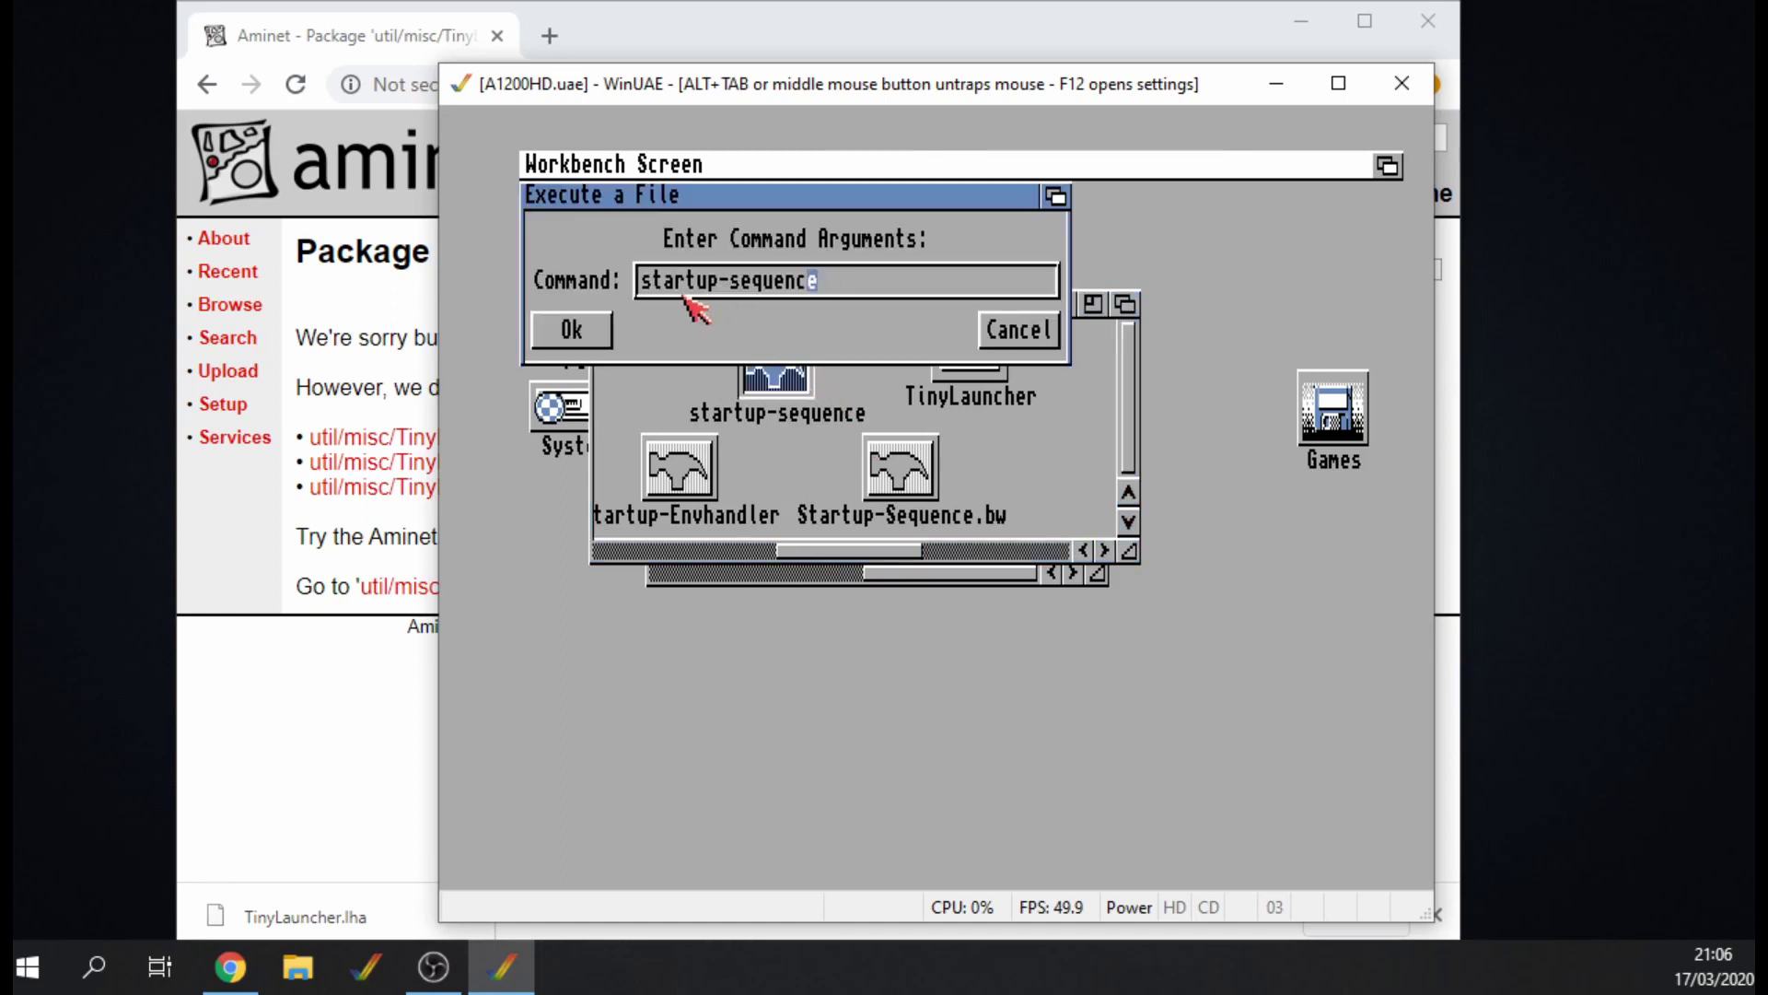
text(ed)
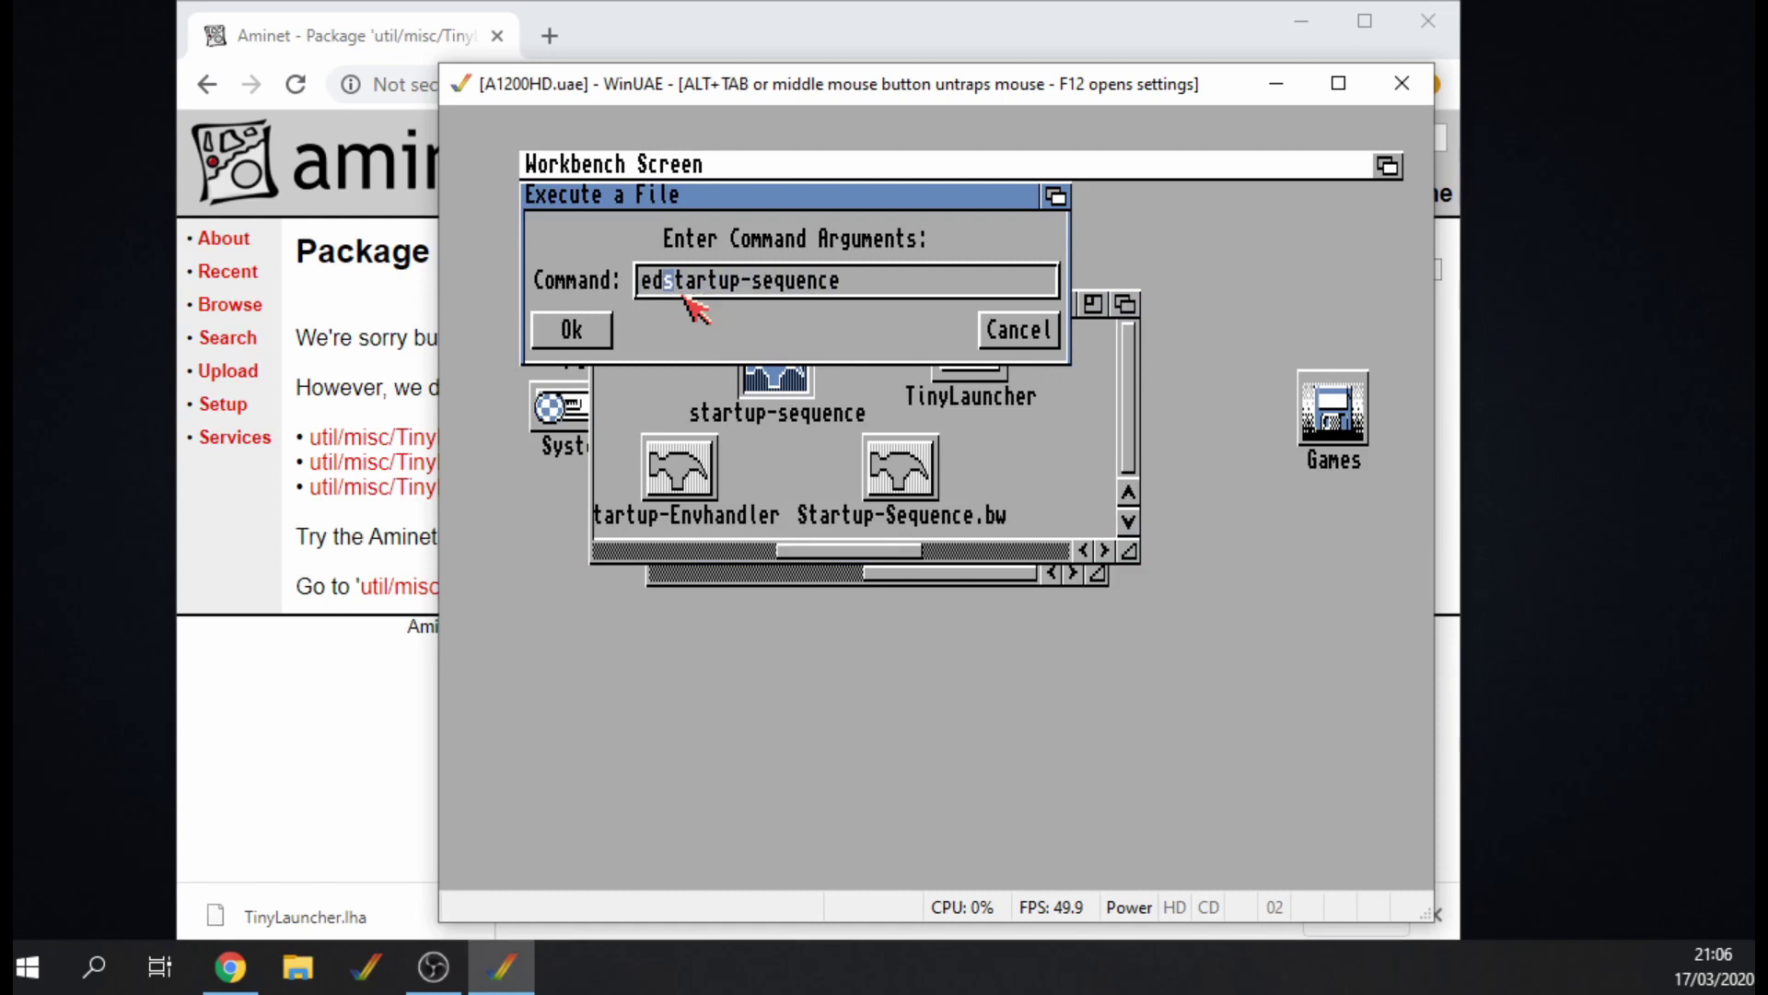
key(Return)
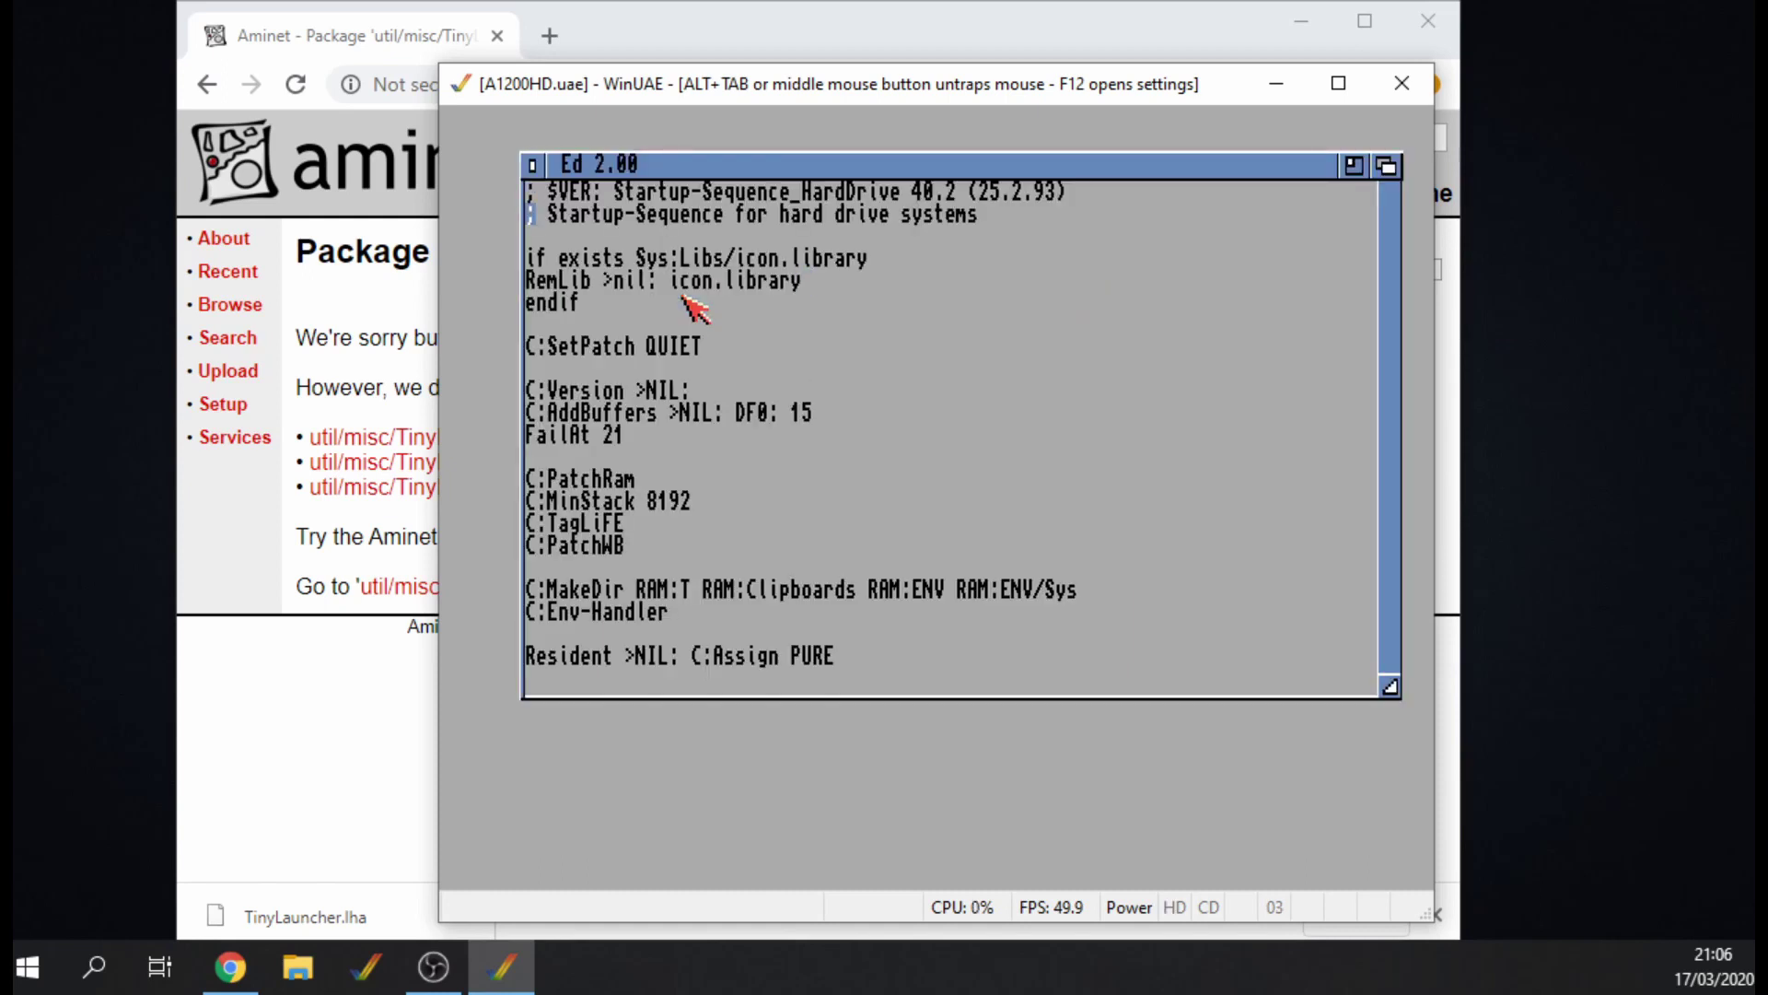
- Replace the C:LoadWB line near the end of the startup-sequence with DH0:Tools/TinyLauncher.exe
key(Down)
key(Down)
key(Down)
key(Down)
key(Down)
key(Down)
key(Down)
key(Down)
key(Down)
key(Down)
key(Down)
key(Down)
key(Down)
key(Down)
key(Down)
key(Down)
key(Down)
key(Down)
key(Down)
key(Down)
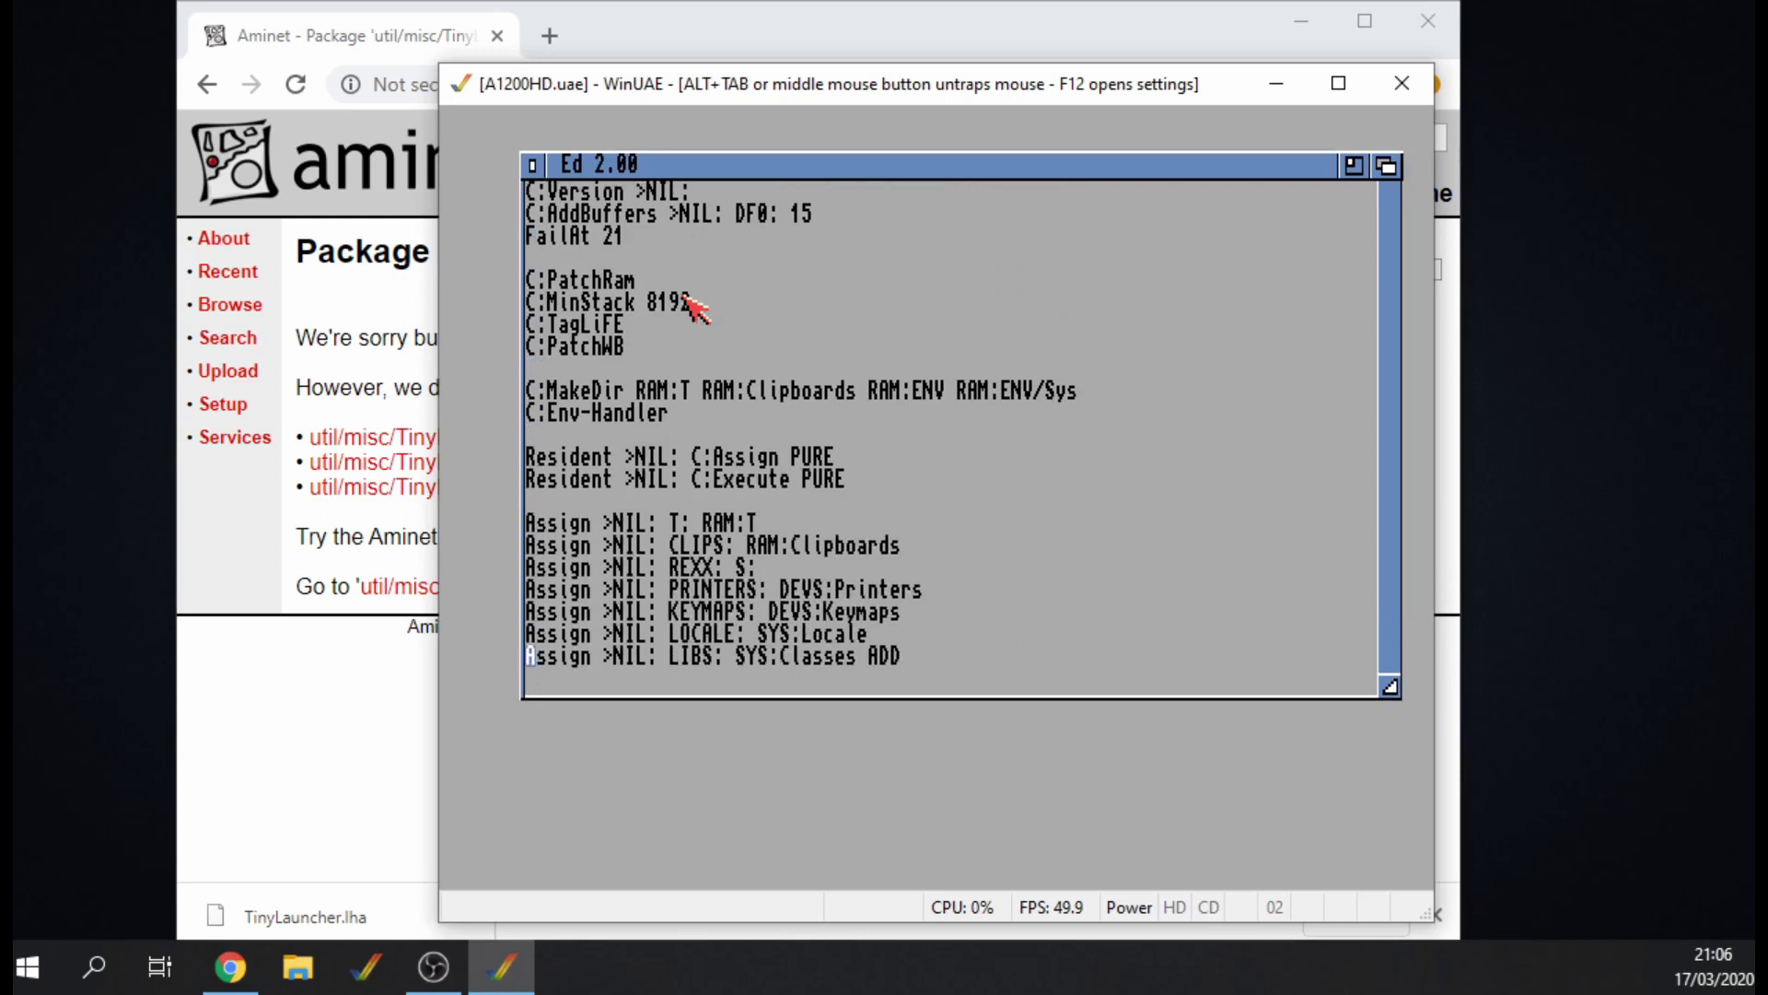
key(Down)
key(Down)
key(Down)
key(Down)
key(Down)
key(Down)
key(Down)
key(Down)
key(Down)
key(Down)
key(Down)
key(Down)
key(Down)
key(Down)
key(Down)
key(Down)
key(Down)
key(Down)
key(Down)
key(Down)
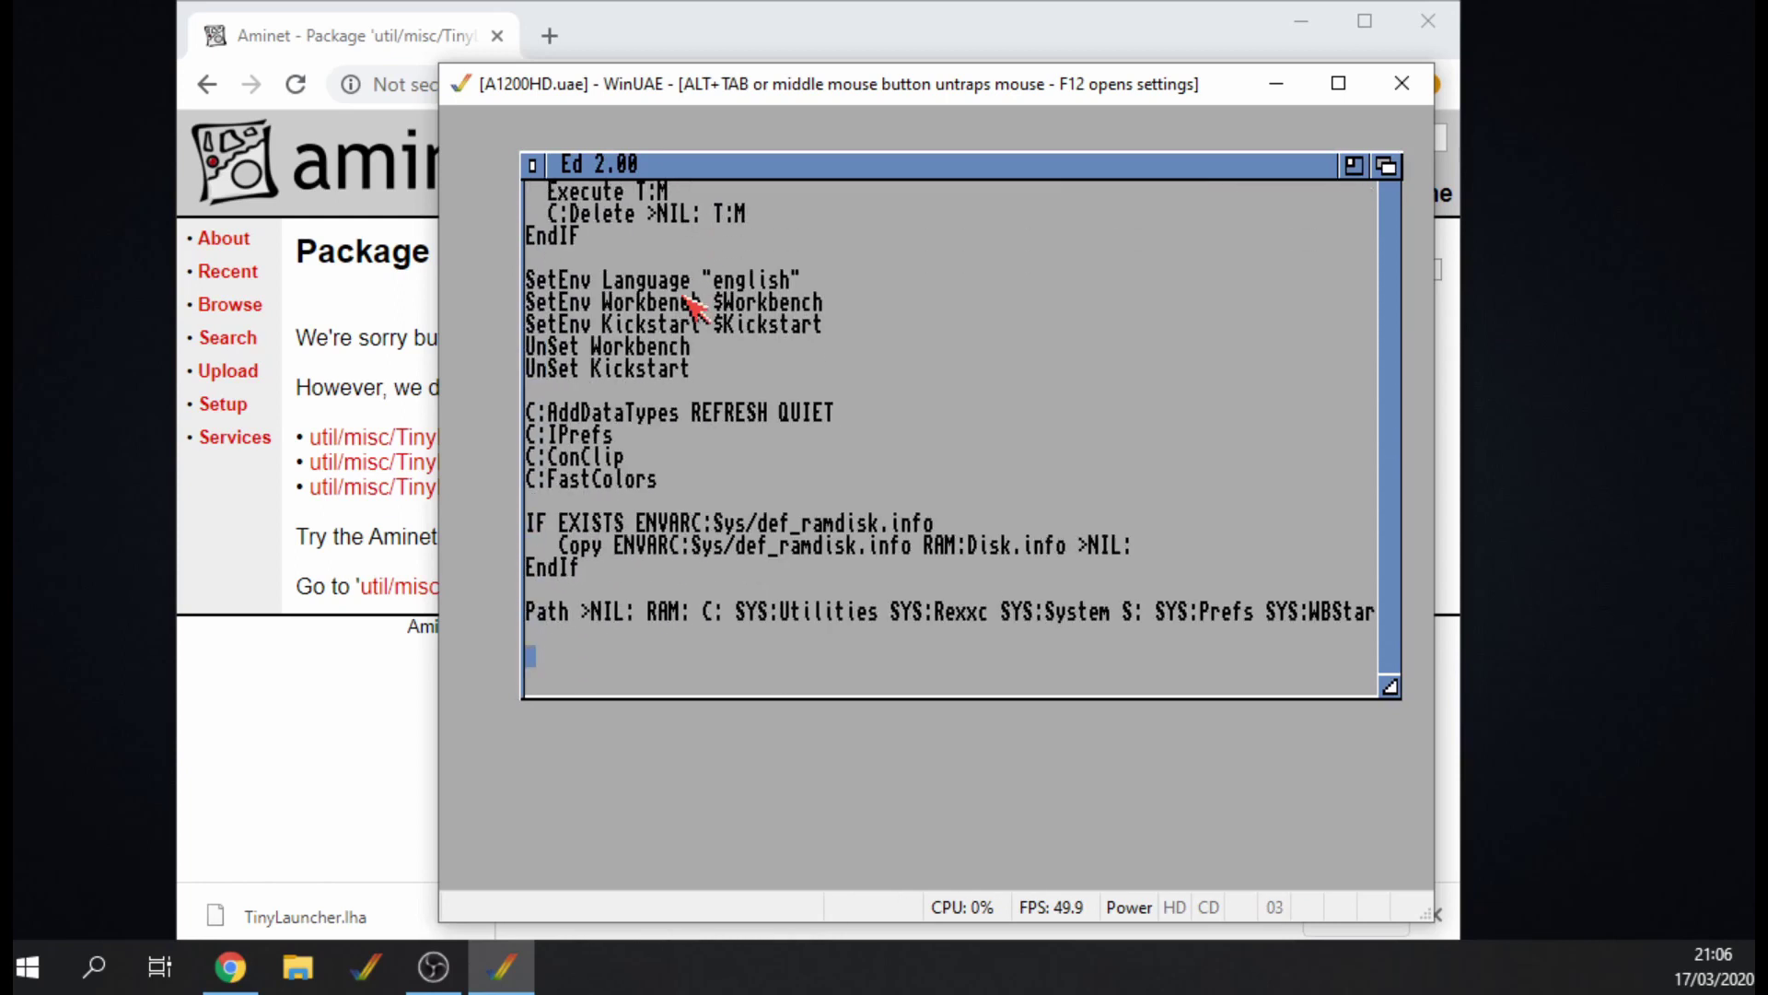
key(Down)
key(Down)
key(Down)
key(Down)
key(Down)
key(Down)
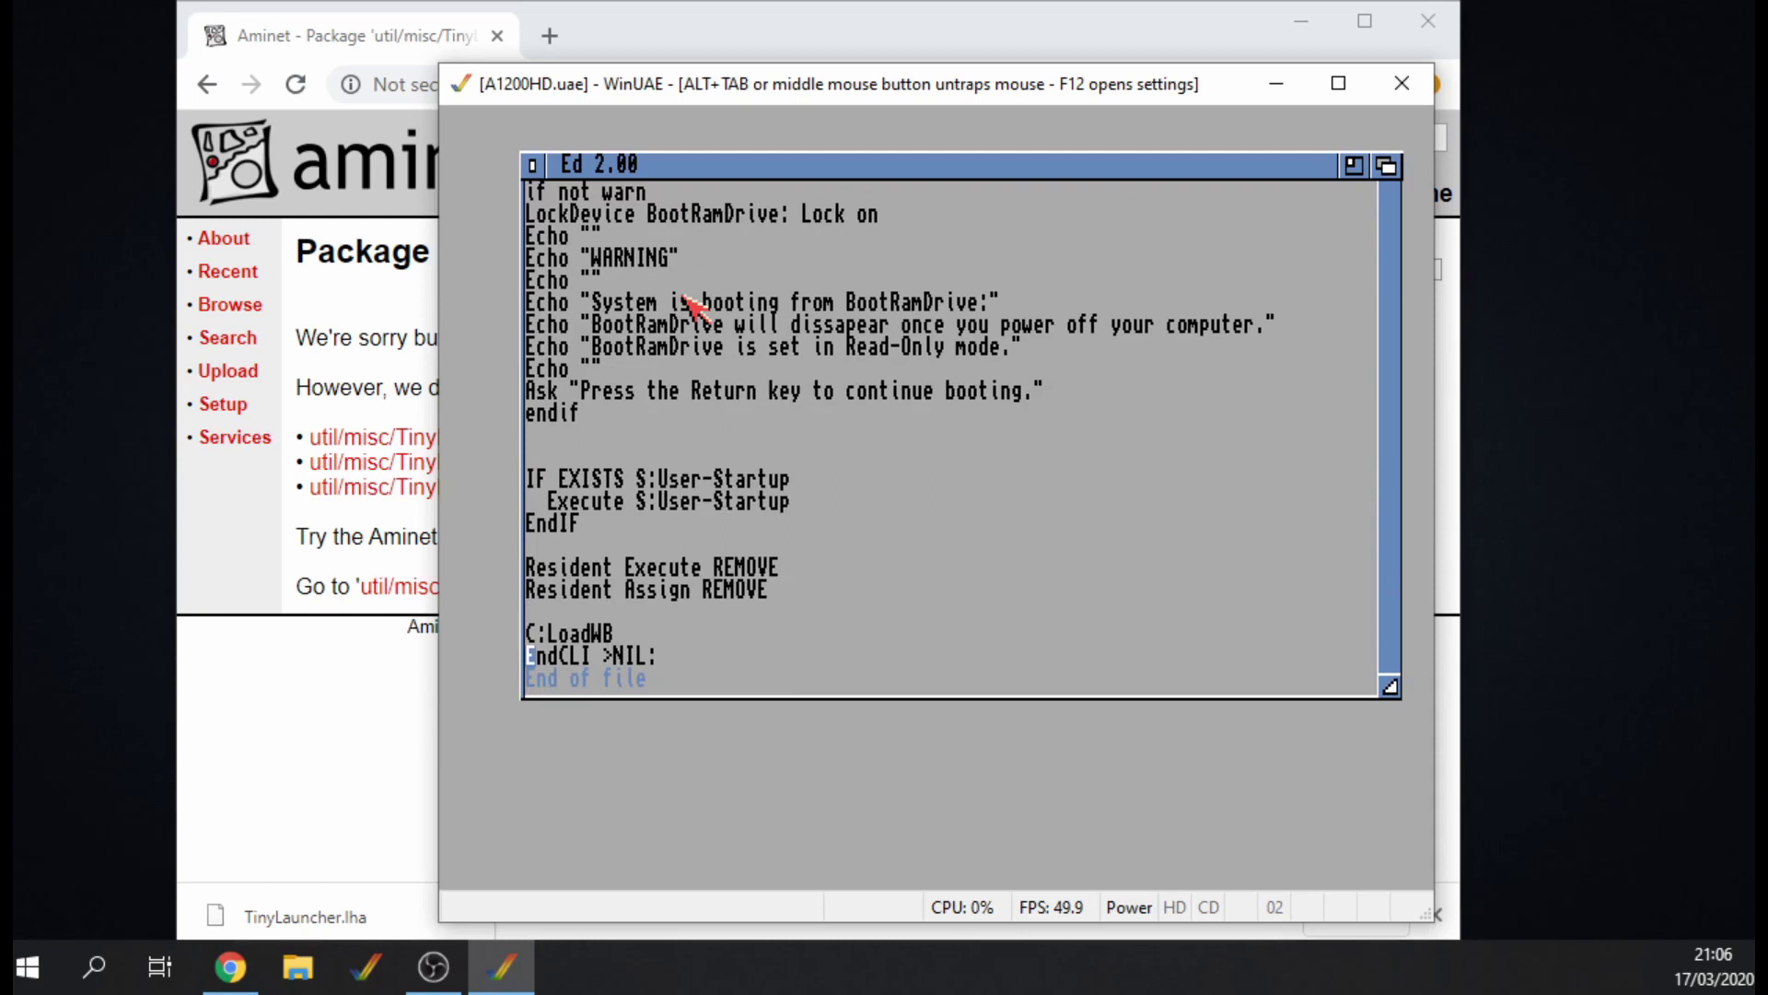
key(Right)
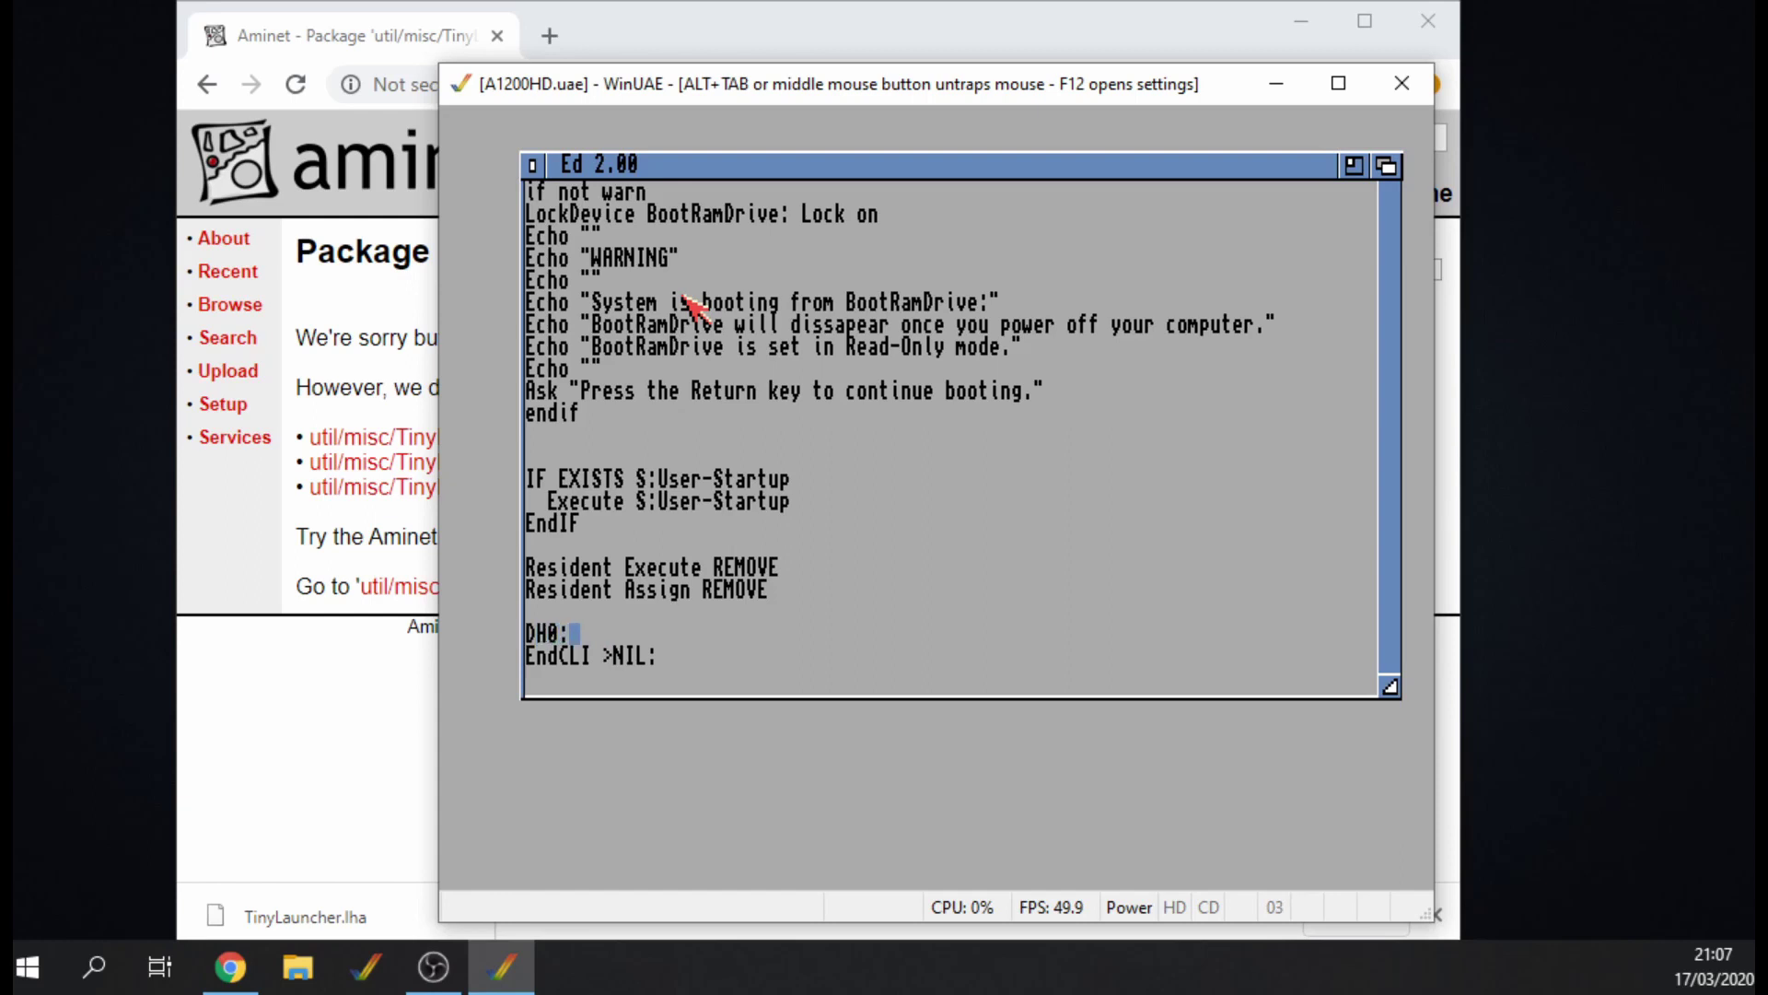
text(ools/Tiny)
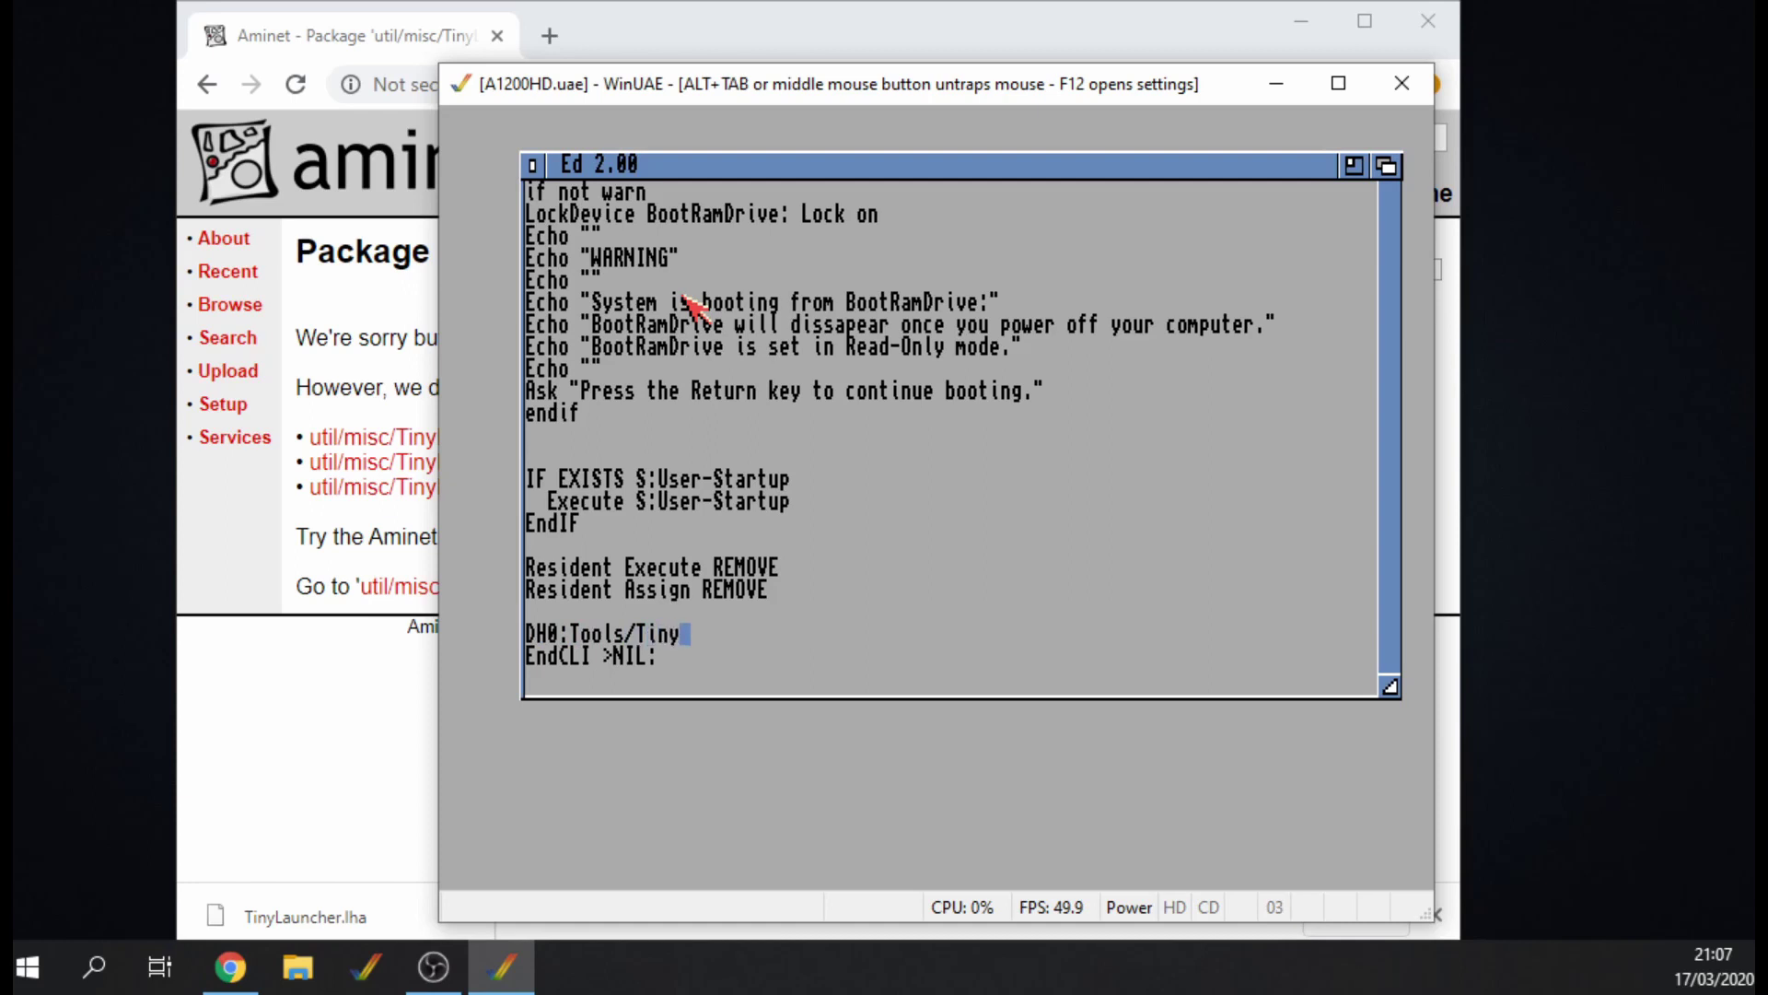
text(Launcher.exe)
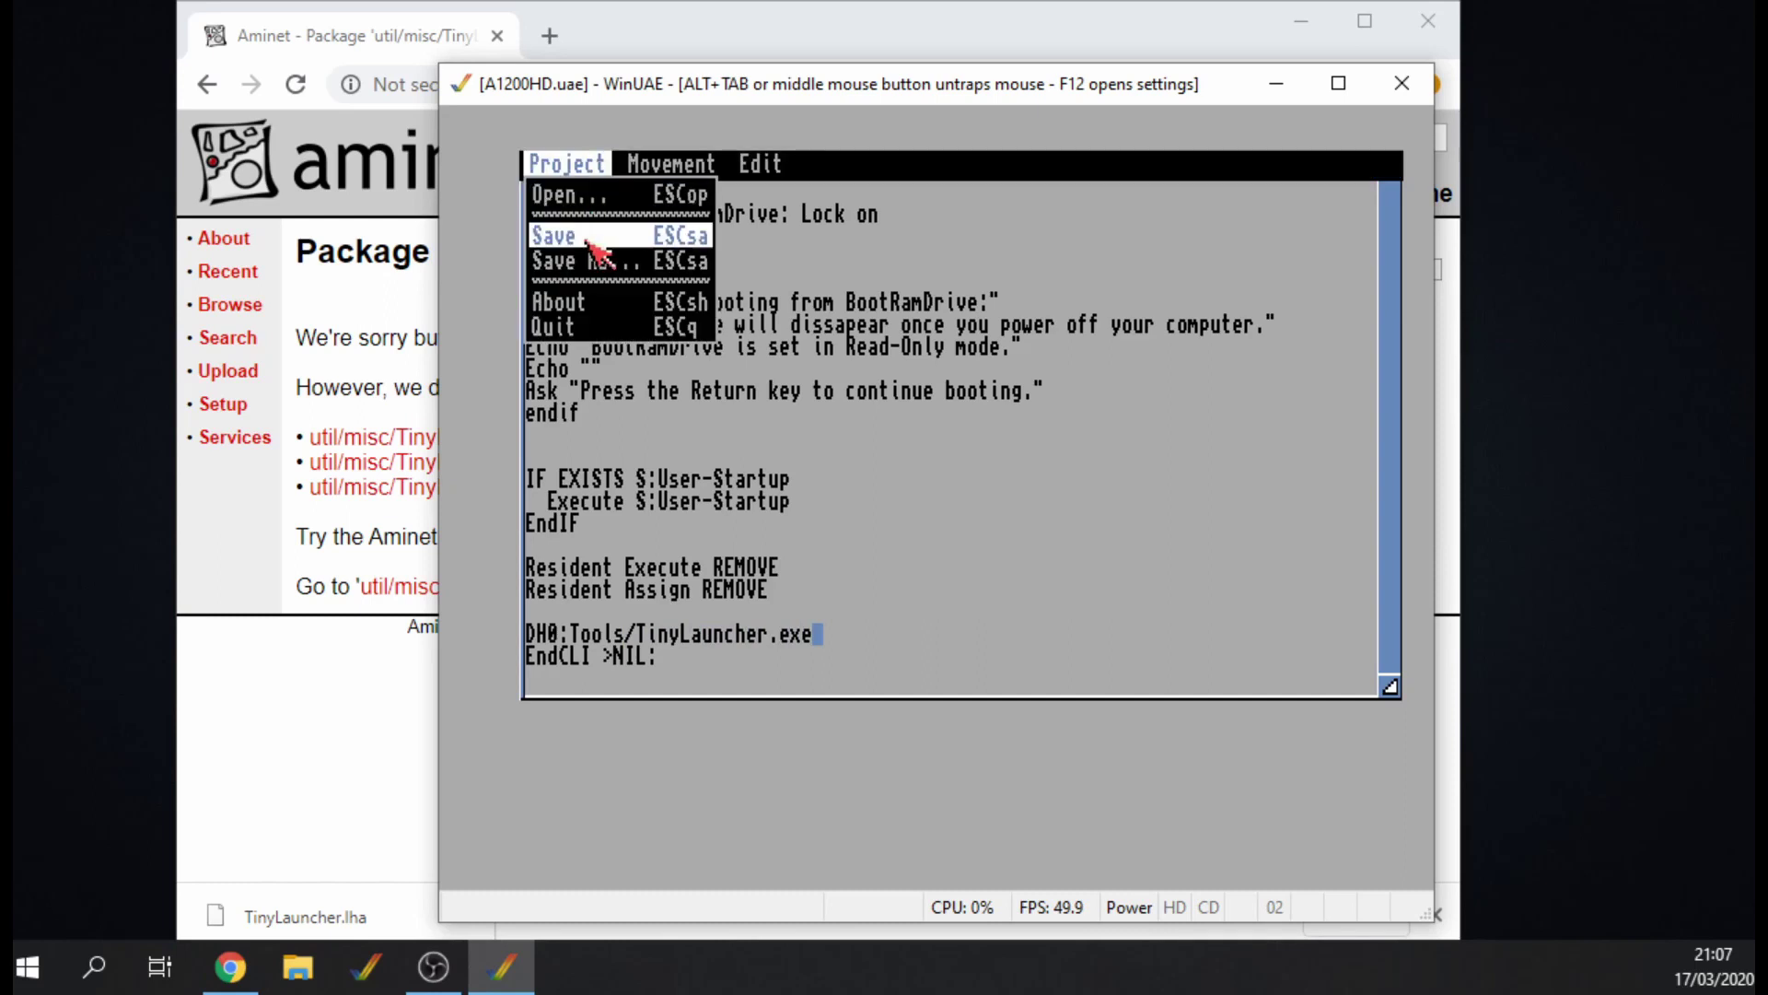
- Save the edited startup-sequence and reset the emulated Amiga
right_click(592, 226)
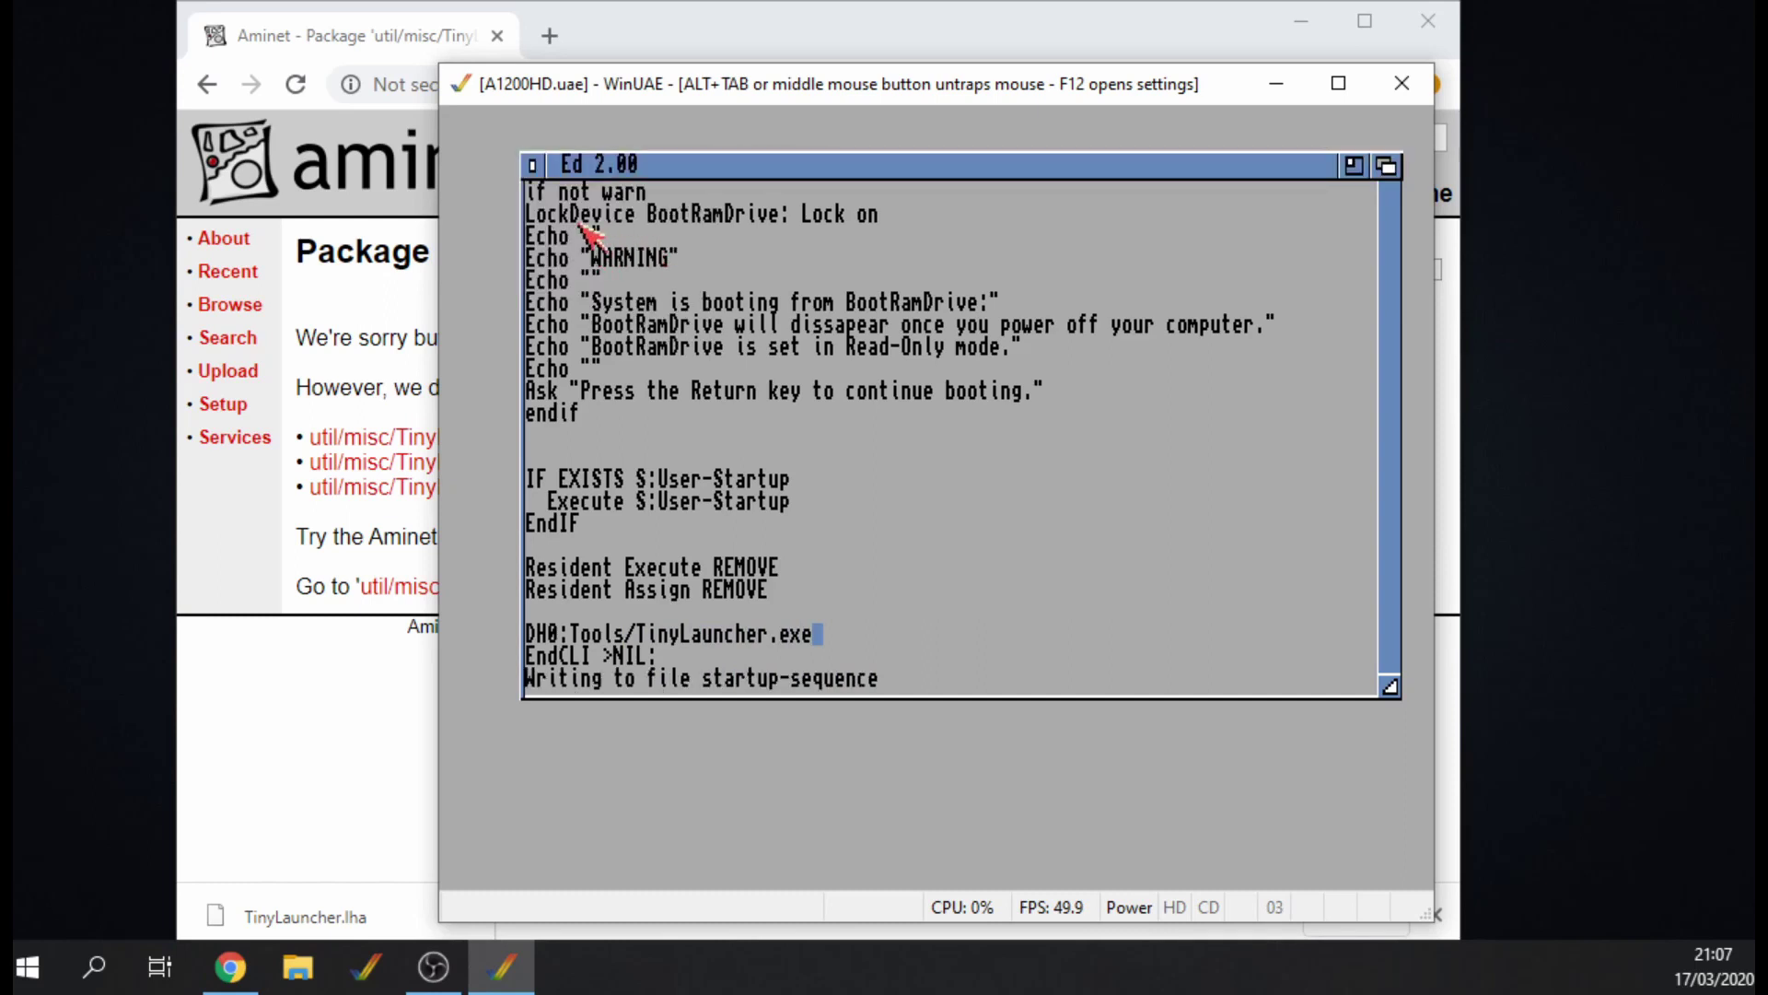
key(ctrl+super+super)
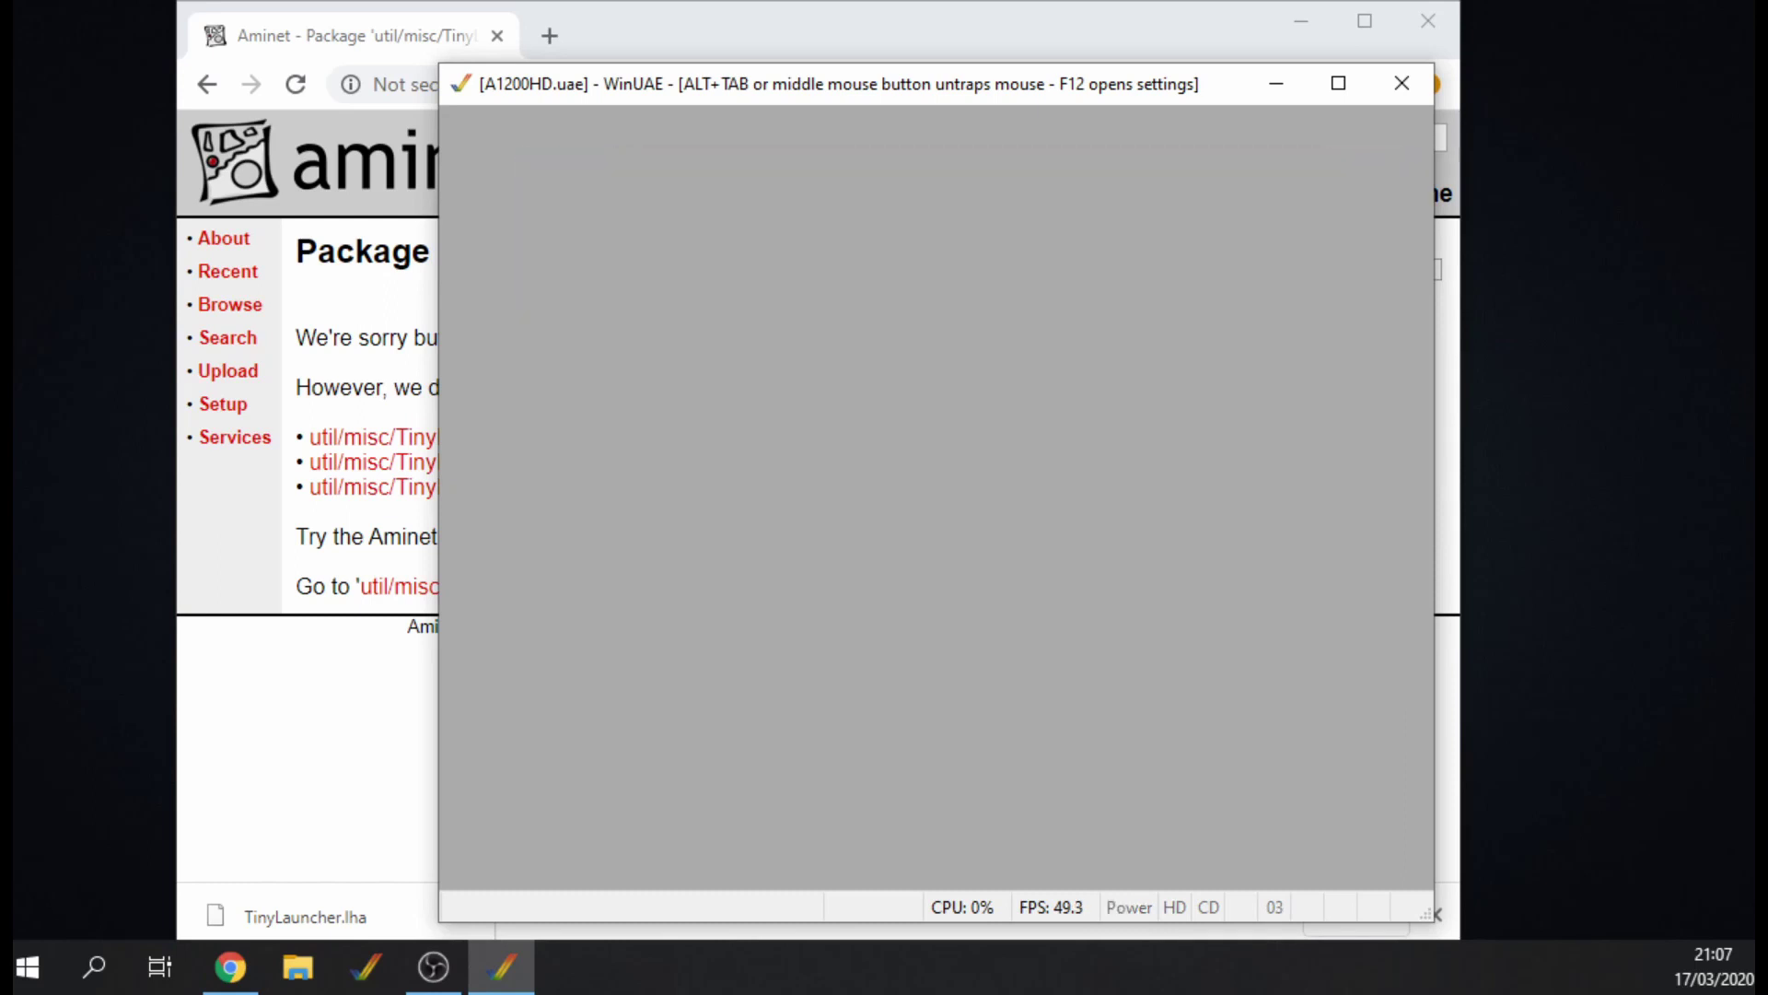